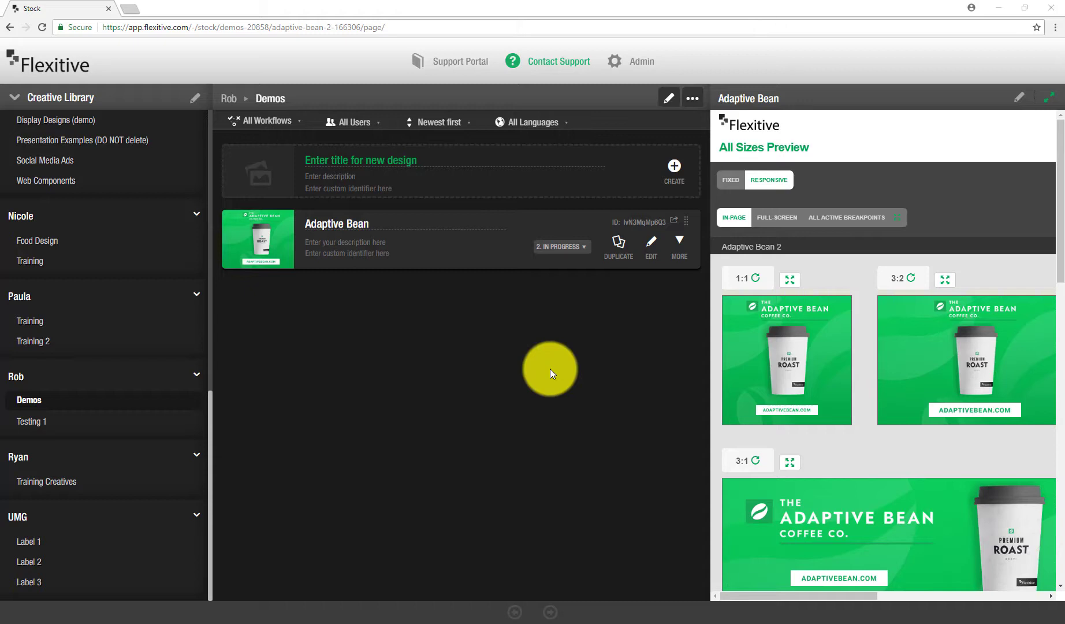
- Search the support knowledge base for "fonts" from the contact support form, and close the form
left_click(576, 69)
left_click(535, 179)
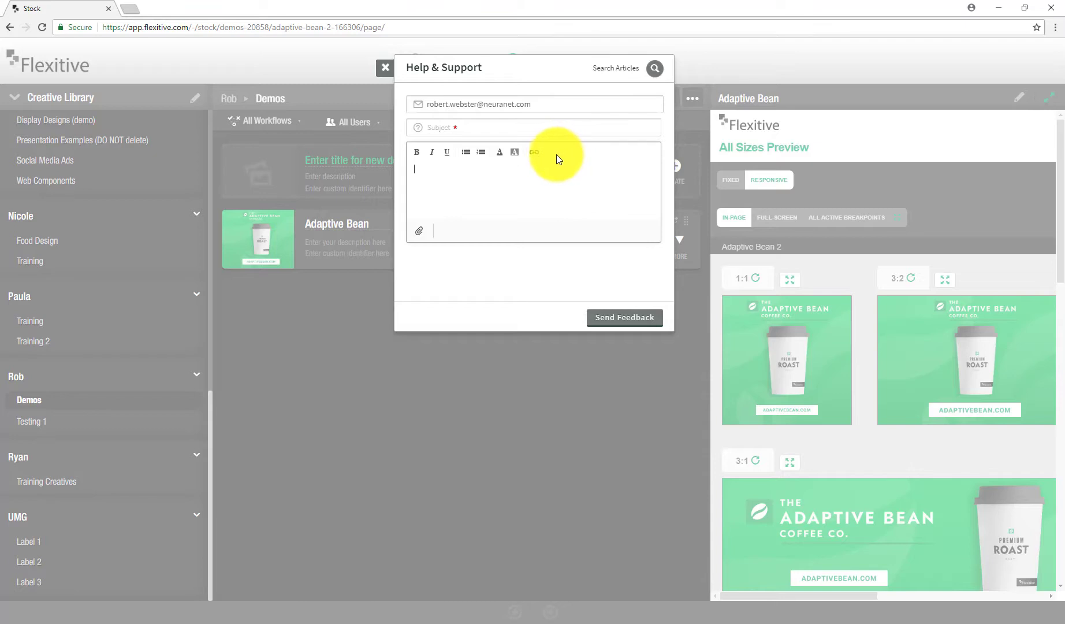
left_click(662, 74)
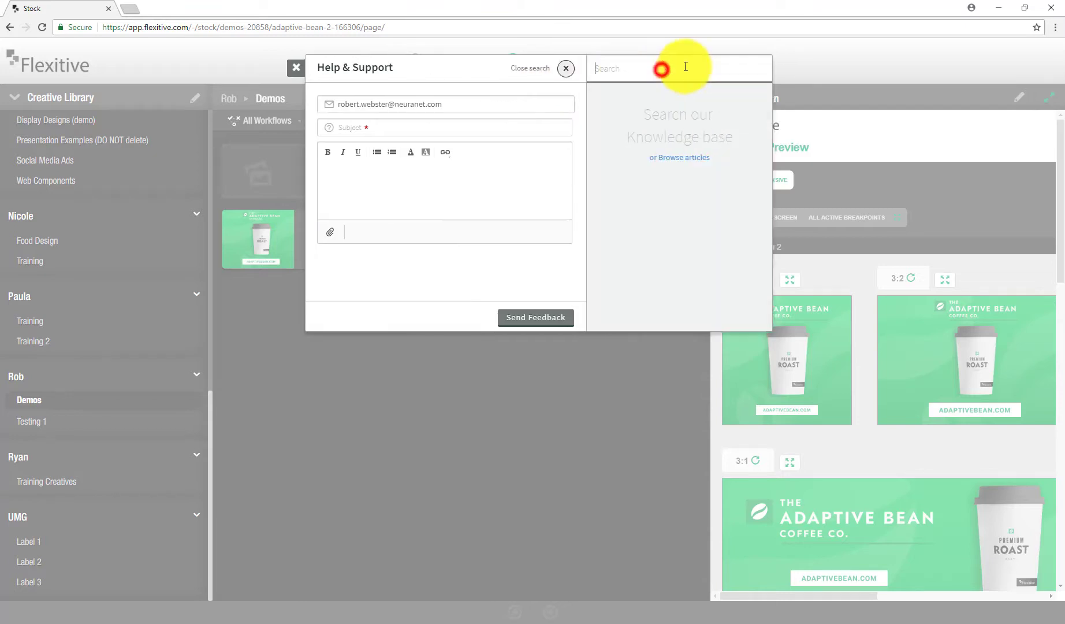
type("fonts")
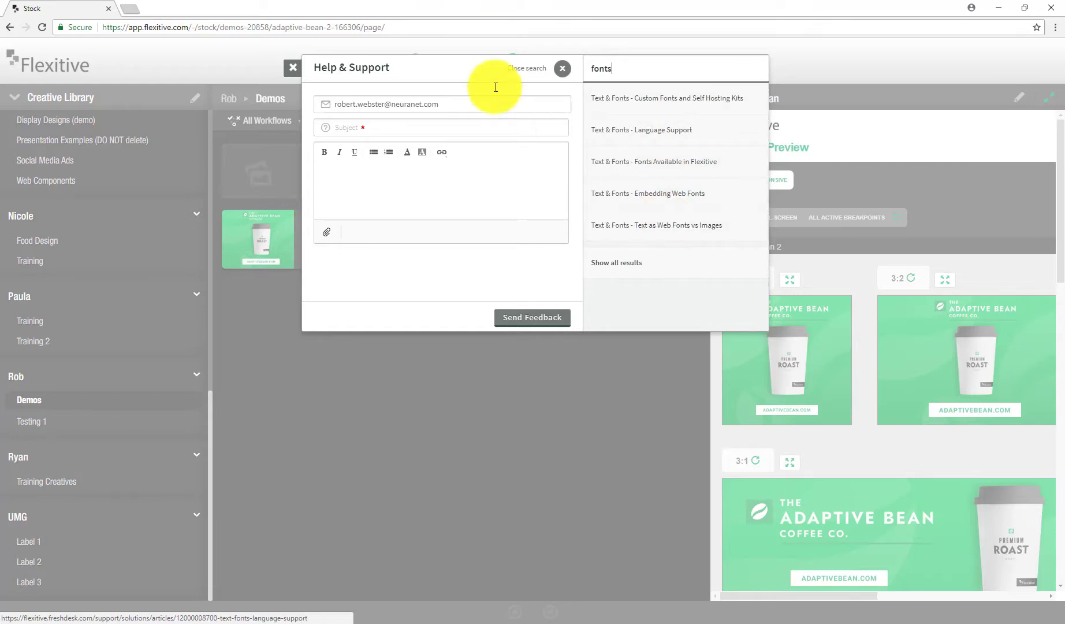
left_click(295, 70)
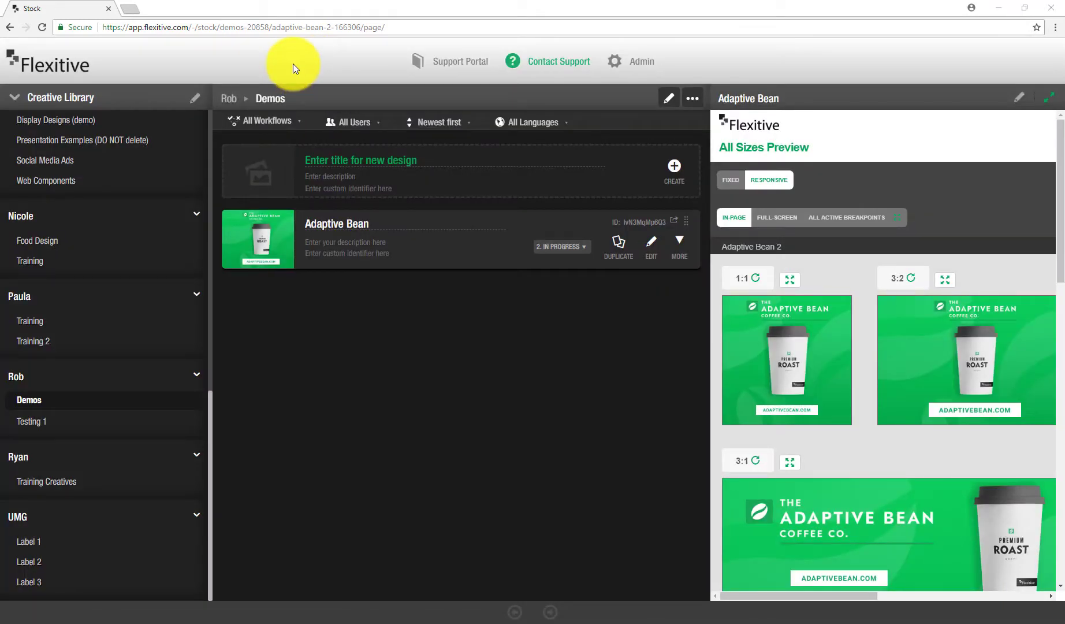
- Create a new design titled "Adaptive Bean - Coffee Cup" in the Demos folder
left_click(340, 157)
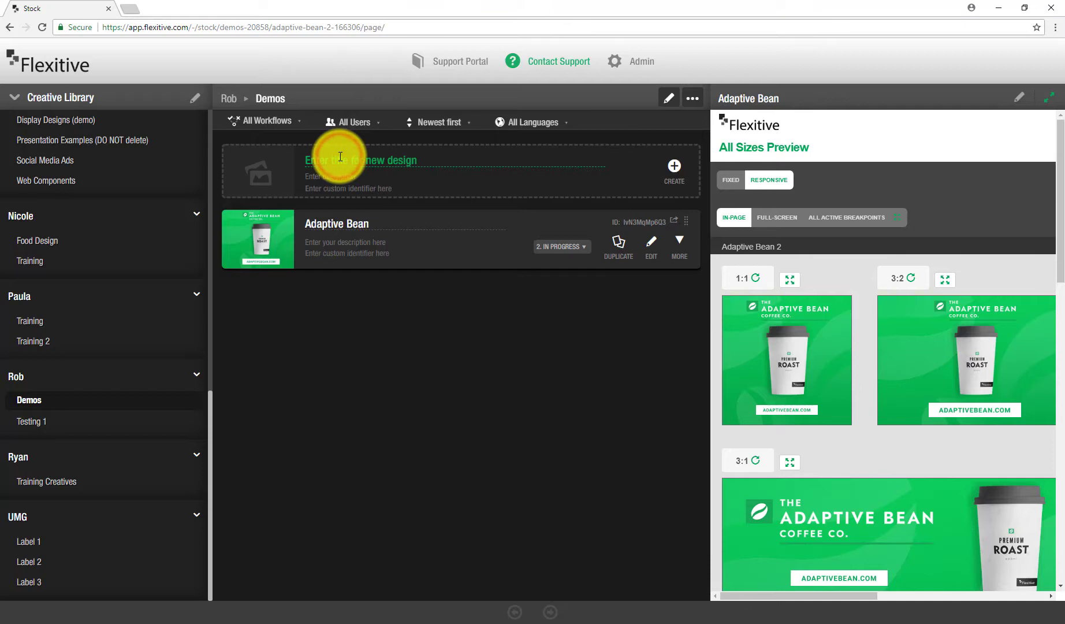
type("Adaptive Bean - Coffe")
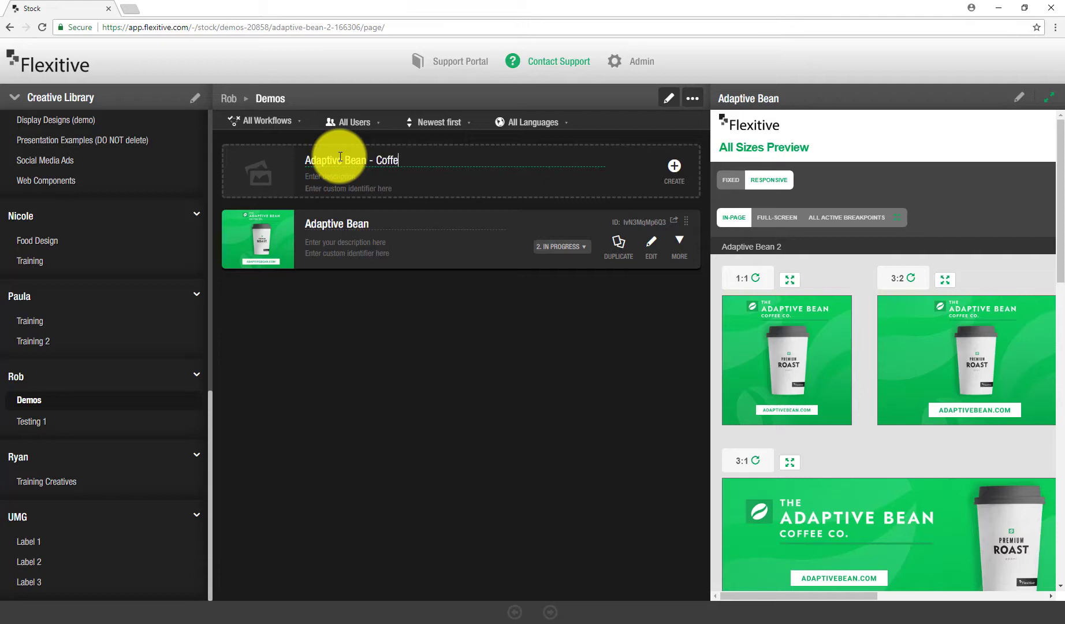
type("Cup")
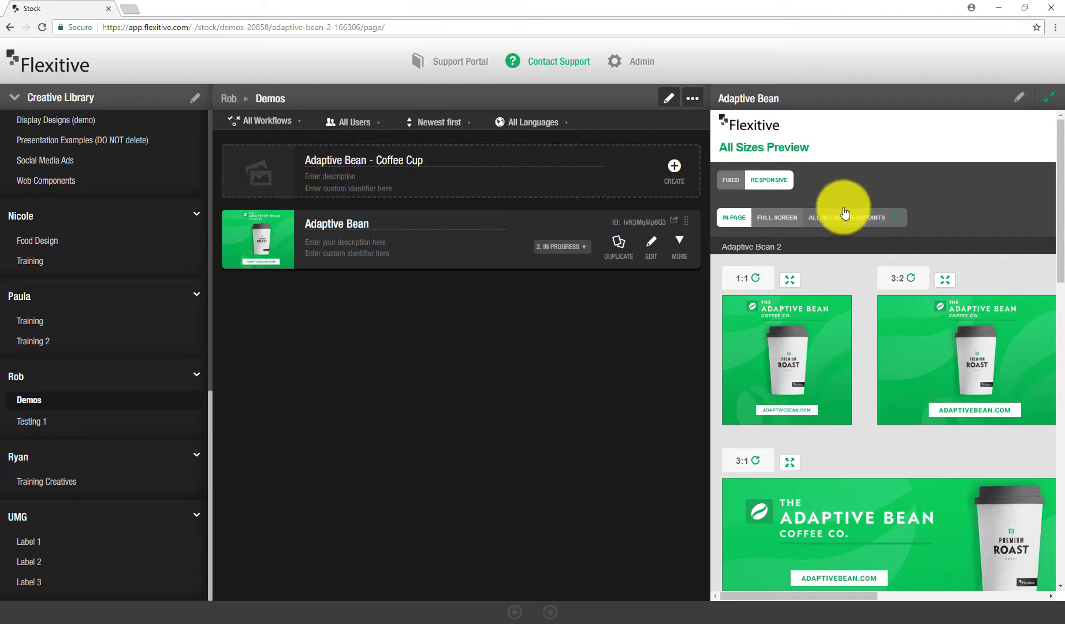
left_click(682, 168)
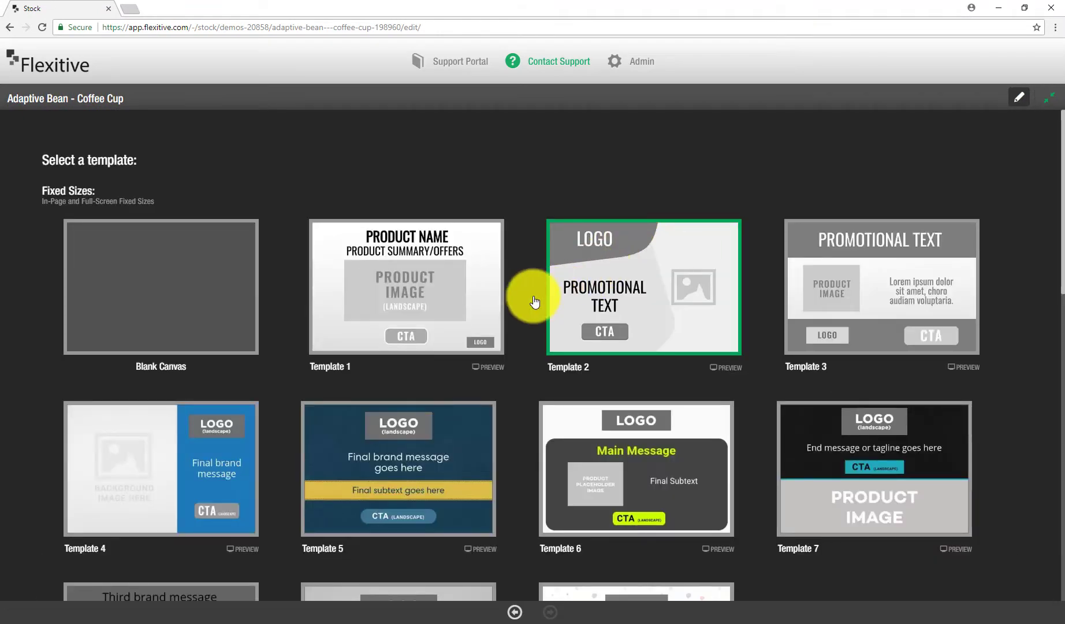
- Start the design from the responsive blank canvas and open its full-screen landscape 16:9 size
scroll(525, 298, "down", 3)
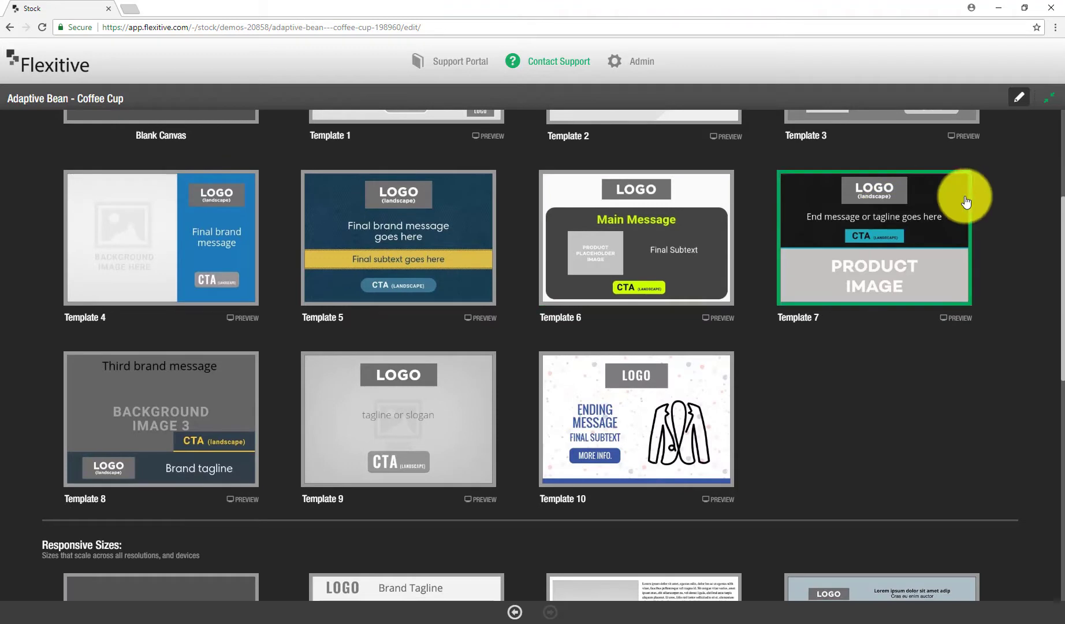
scroll(606, 245, "down", 3)
scroll(578, 260, "down", 2)
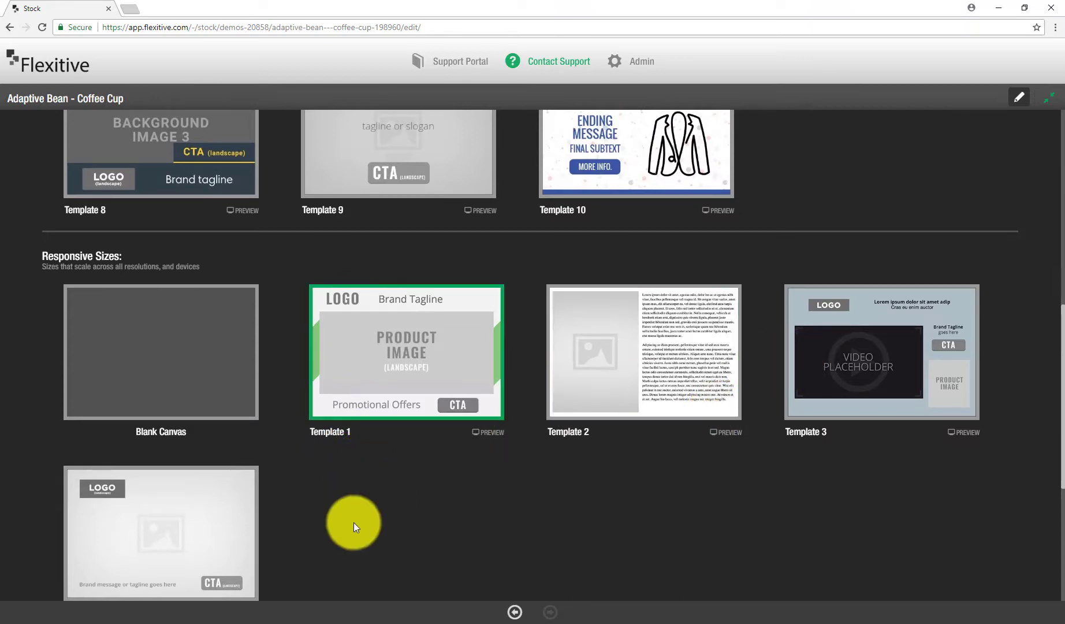
left_click(200, 393)
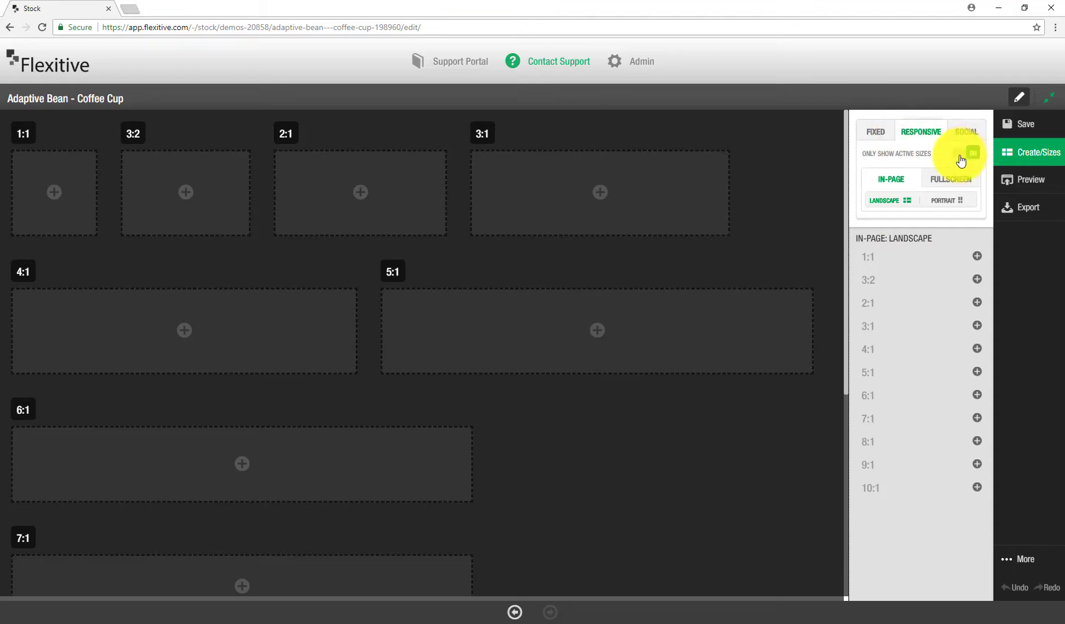
left_click(948, 186)
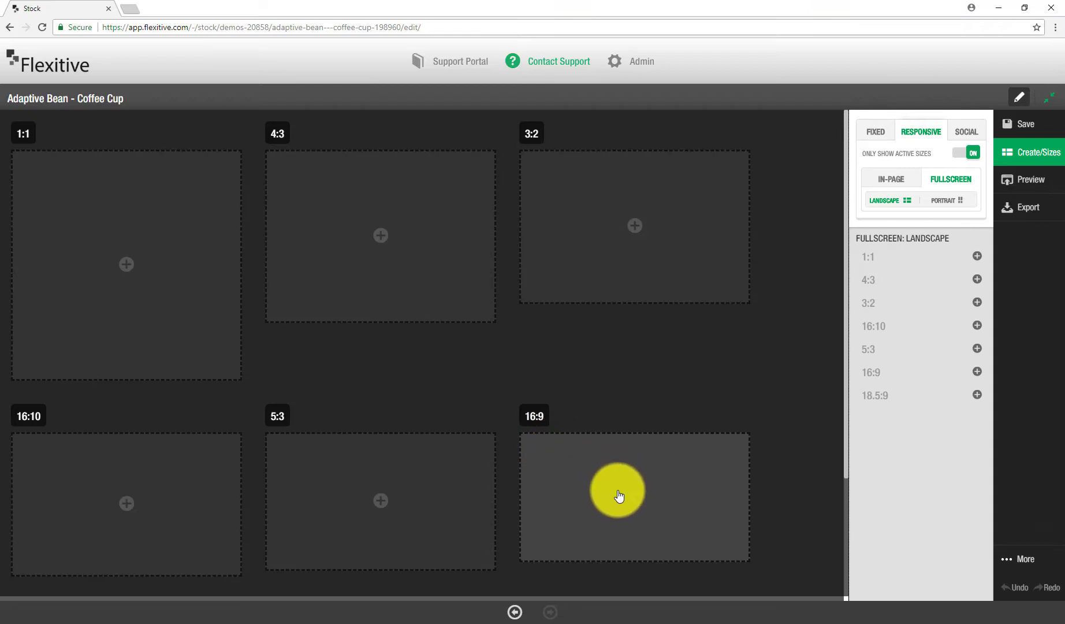
left_click(635, 479)
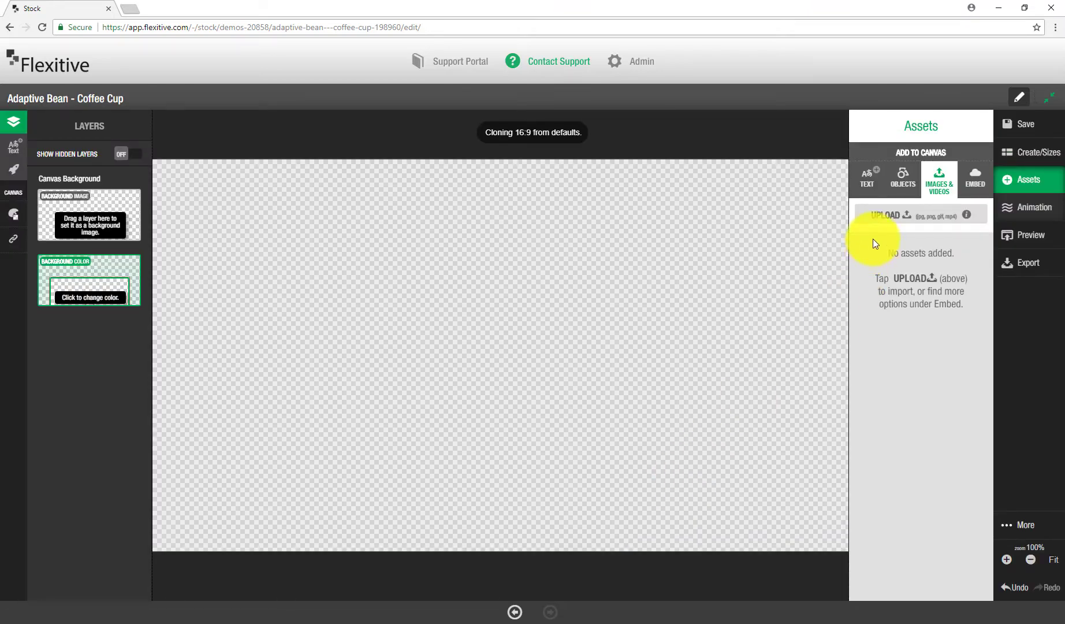
- Upload the coffee bag, cold brew and cup images, COLOR-BG.jpg, CTA.gif, and the vertical and horizontal light logos
left_click(882, 220)
left_click(119, 89)
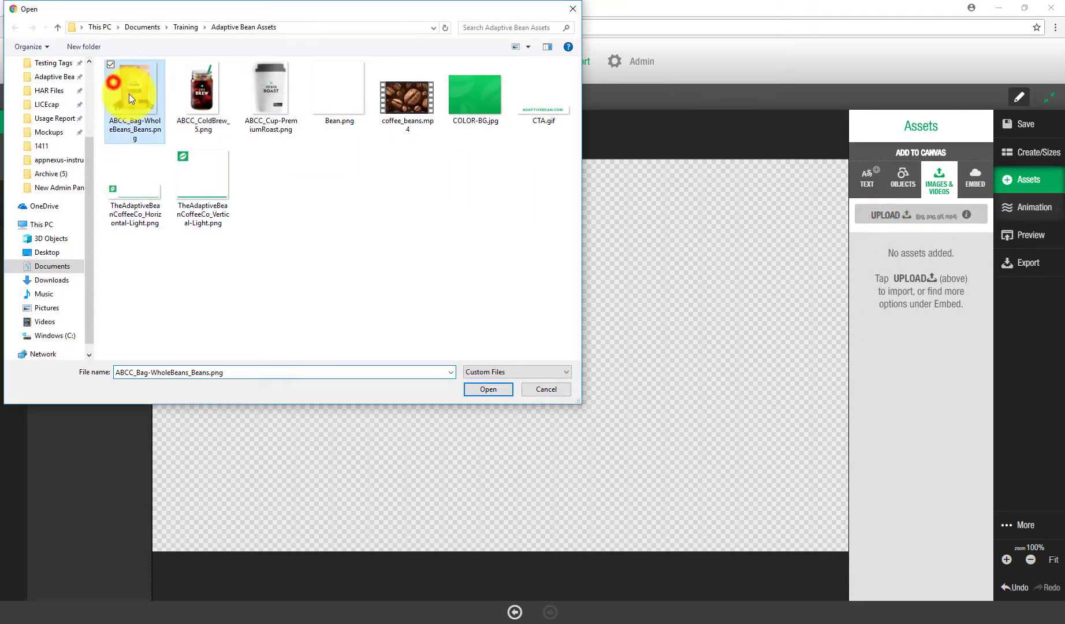
left_click(202, 89, "ctrl")
left_click(282, 91, "ctrl")
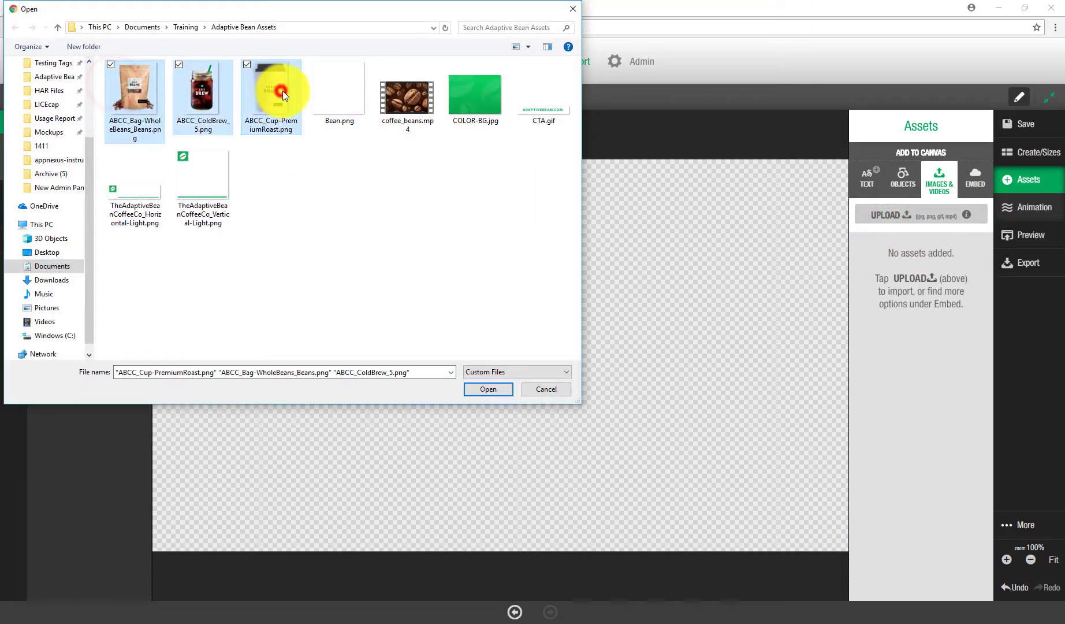
left_click(495, 101, "ctrl")
left_click(552, 103, "ctrl")
left_click(202, 191, "ctrl")
left_click(487, 389)
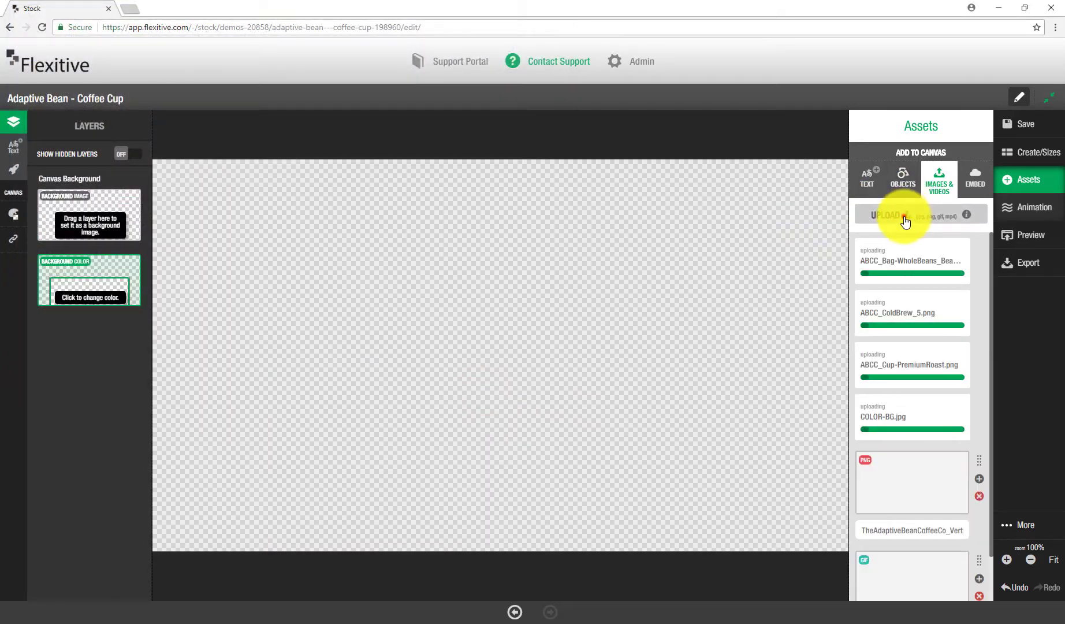
left_click(905, 219)
double_click(148, 176)
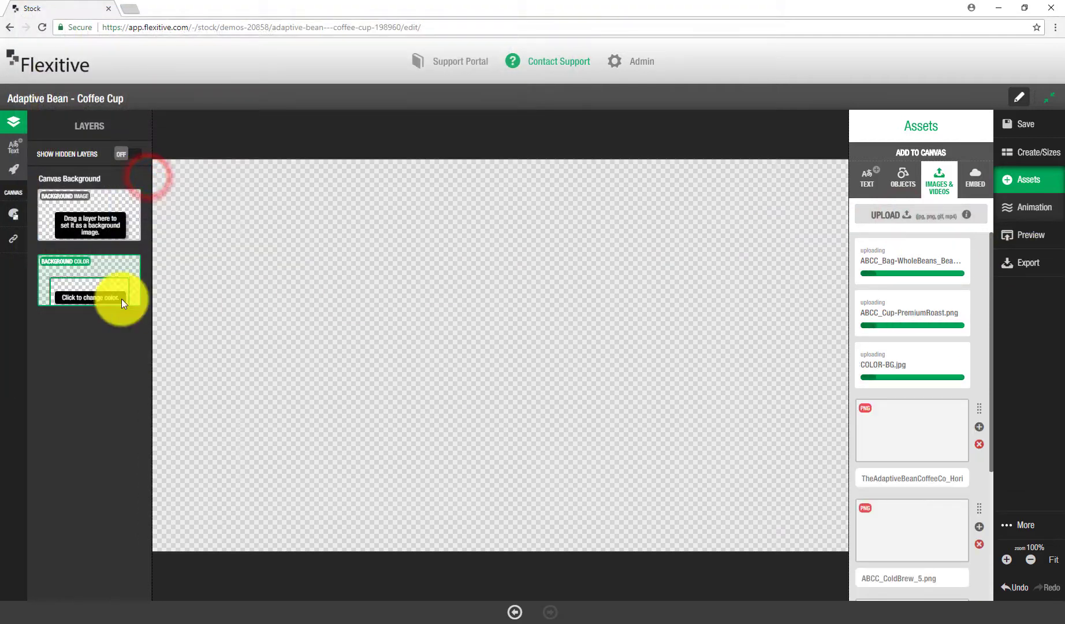
- Set the canvas background color to white, #ffffff
left_click(85, 289)
left_click(200, 358)
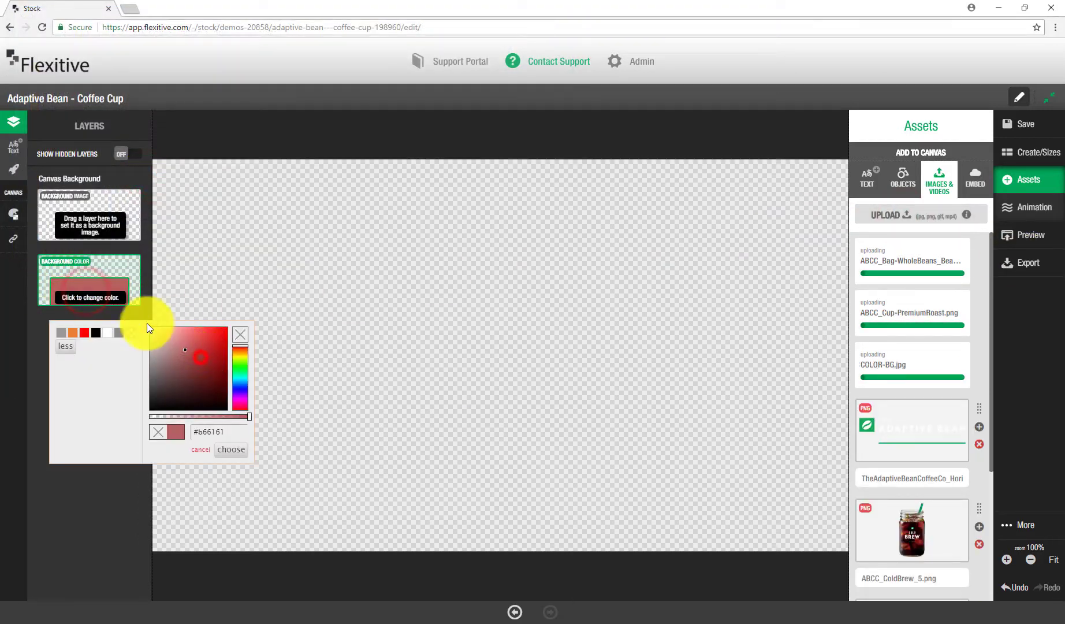
left_click(149, 327)
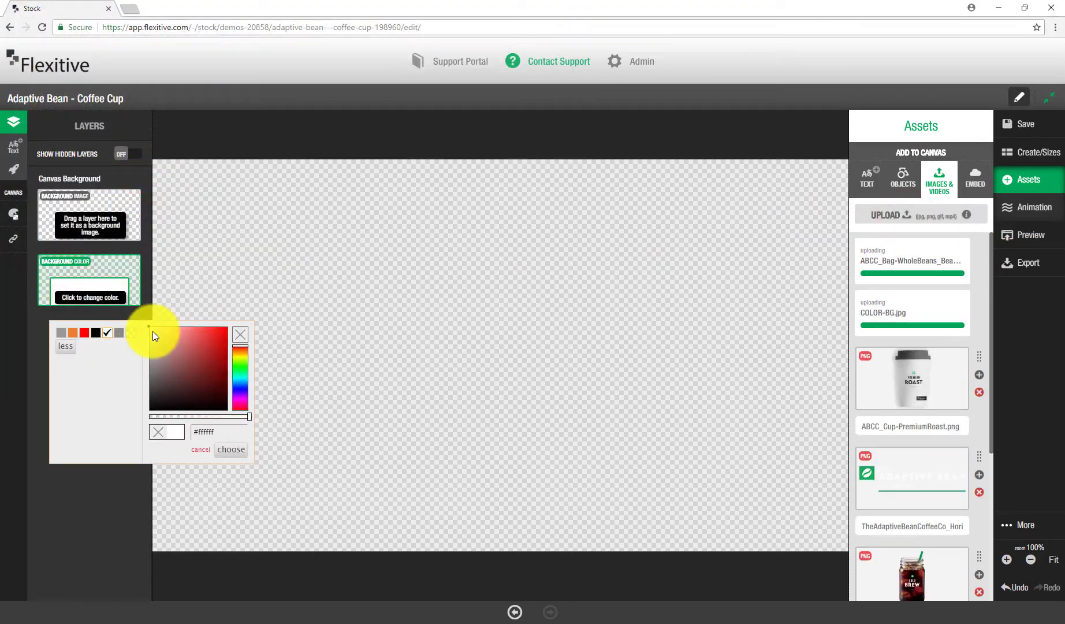
left_click(237, 450)
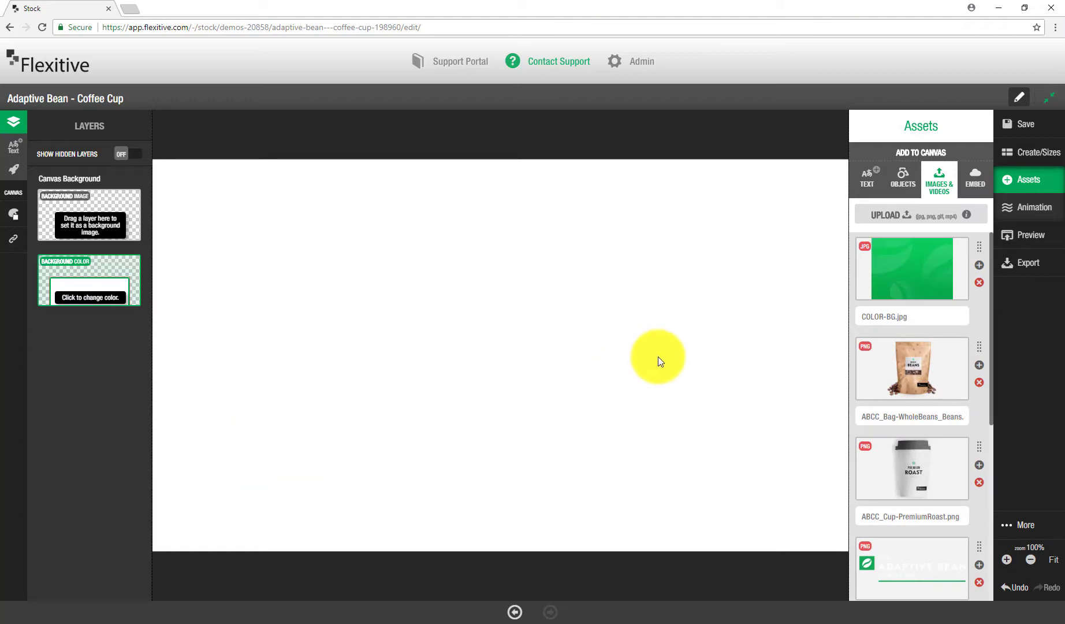
- Place COLOR-BG.jpg on the canvas and resize its element to about 29.7% wide and 80.5% high in the left half
left_click_drag(892, 281, 295, 238)
left_click_drag(295, 238, 671, 237)
left_click_drag(572, 261, 219, 480)
left_click_drag(687, 484, 419, 511)
left_click_drag(364, 304, 358, 299)
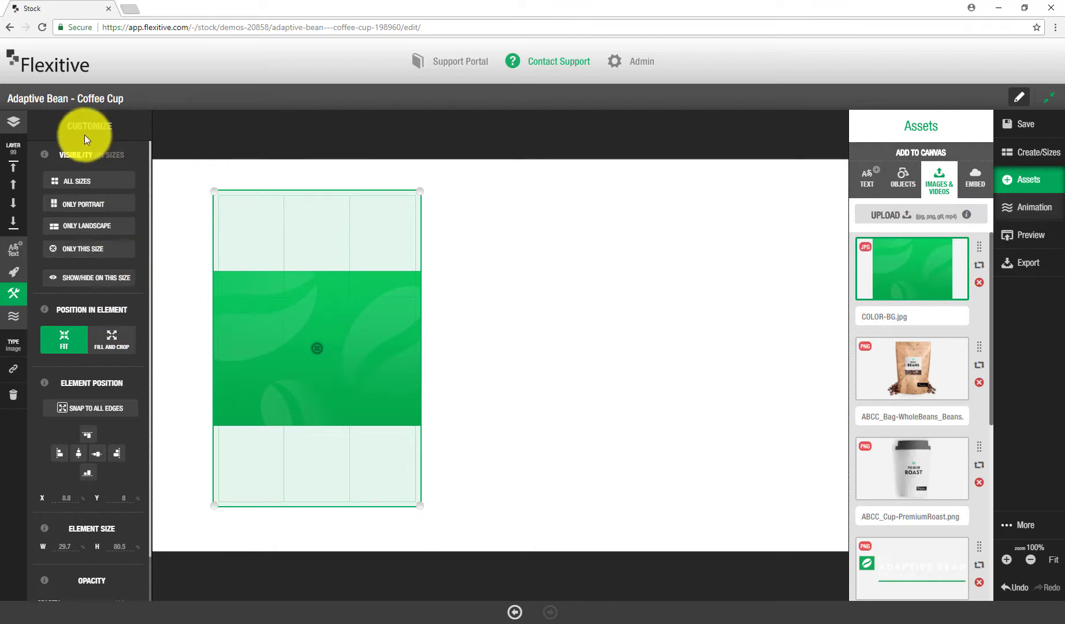
- Make the COLOR-BG image fill and crop its element, and move its focal point near the element's upper edge
left_click(124, 348)
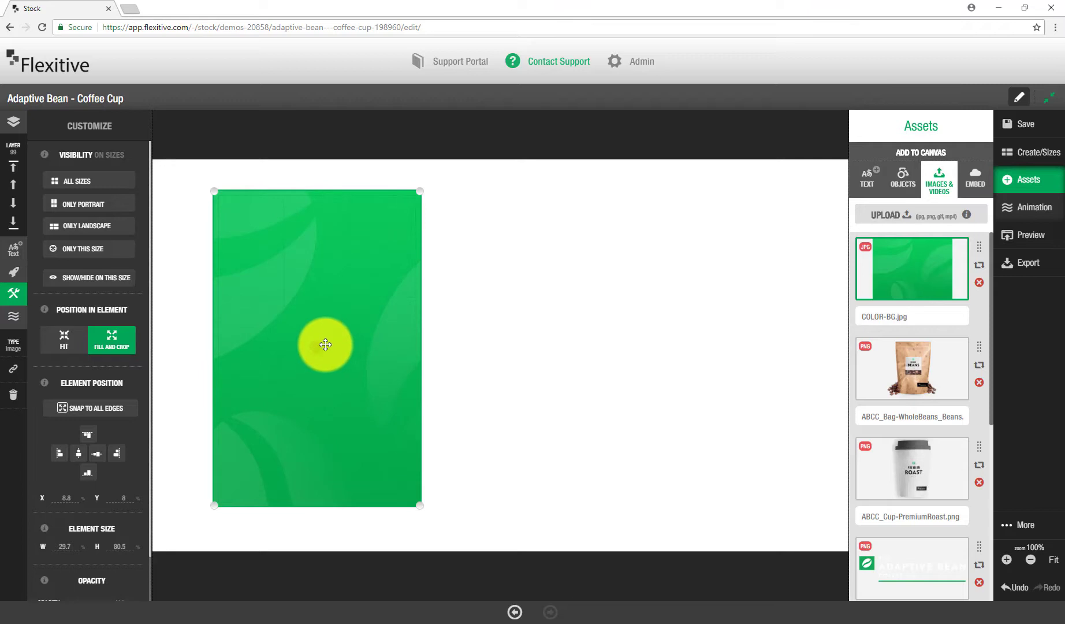
left_click_drag(315, 343, 411, 353)
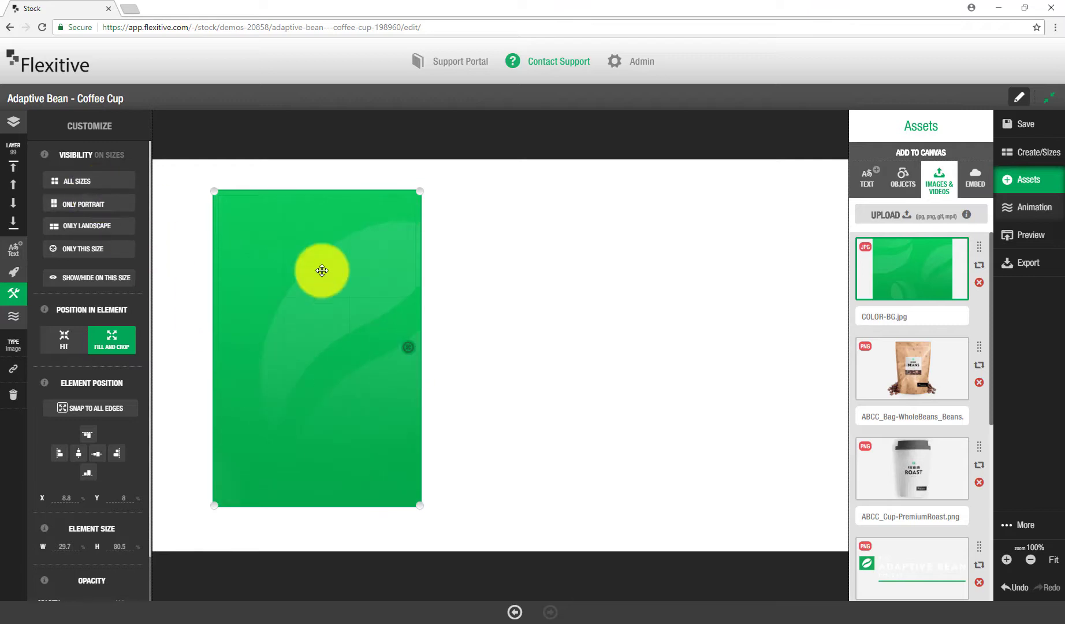
left_click(407, 348)
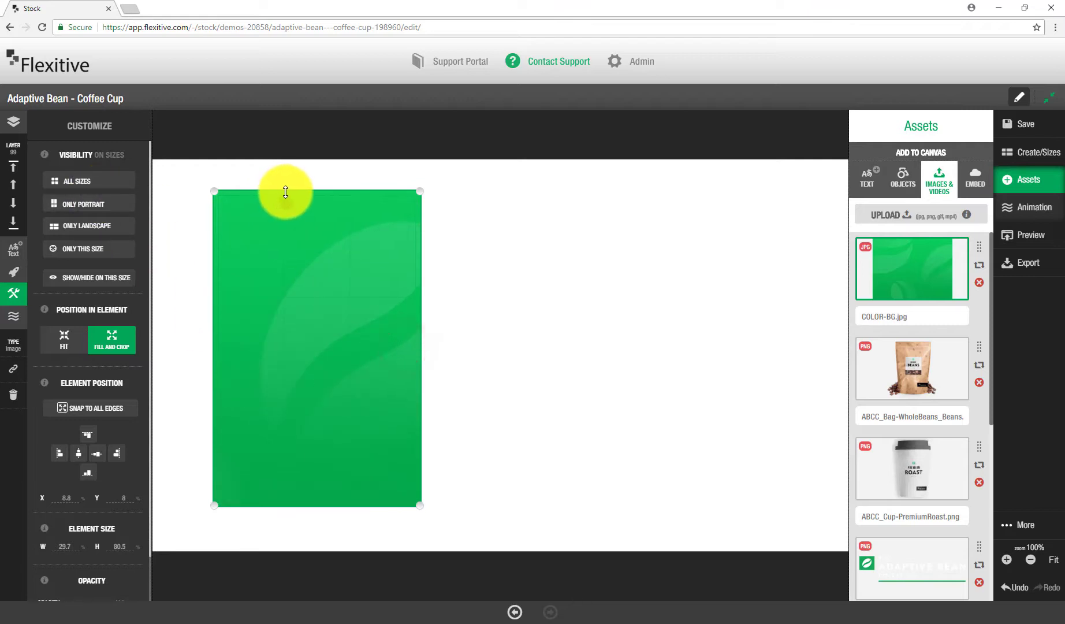
left_click_drag(286, 202, 165, 306)
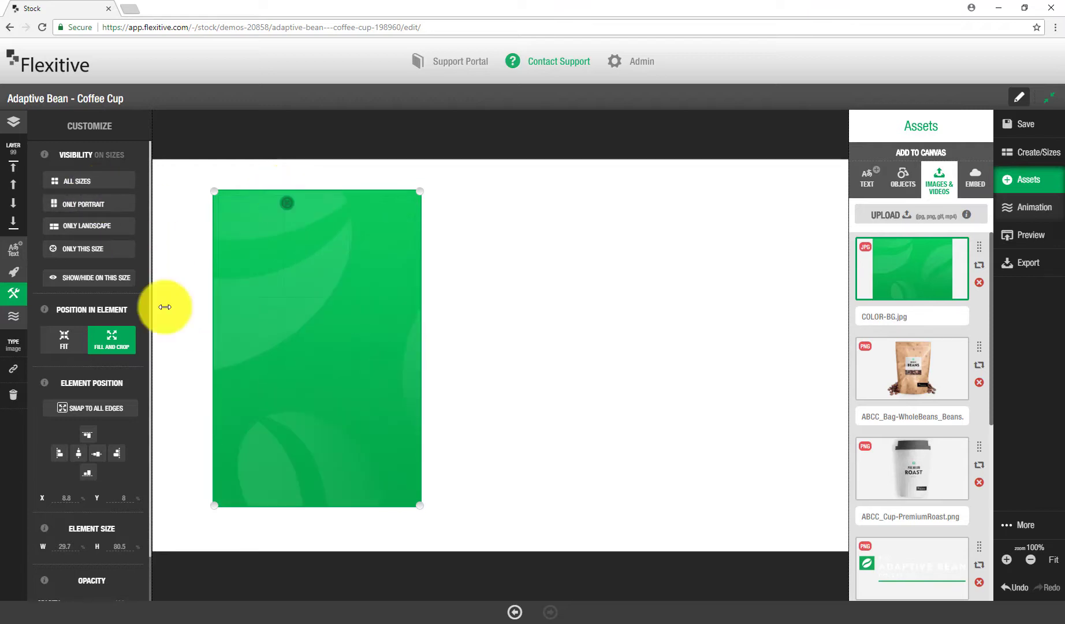
- Turn the COLOR-BG.jpg layer into the canvas background image
left_click(14, 122)
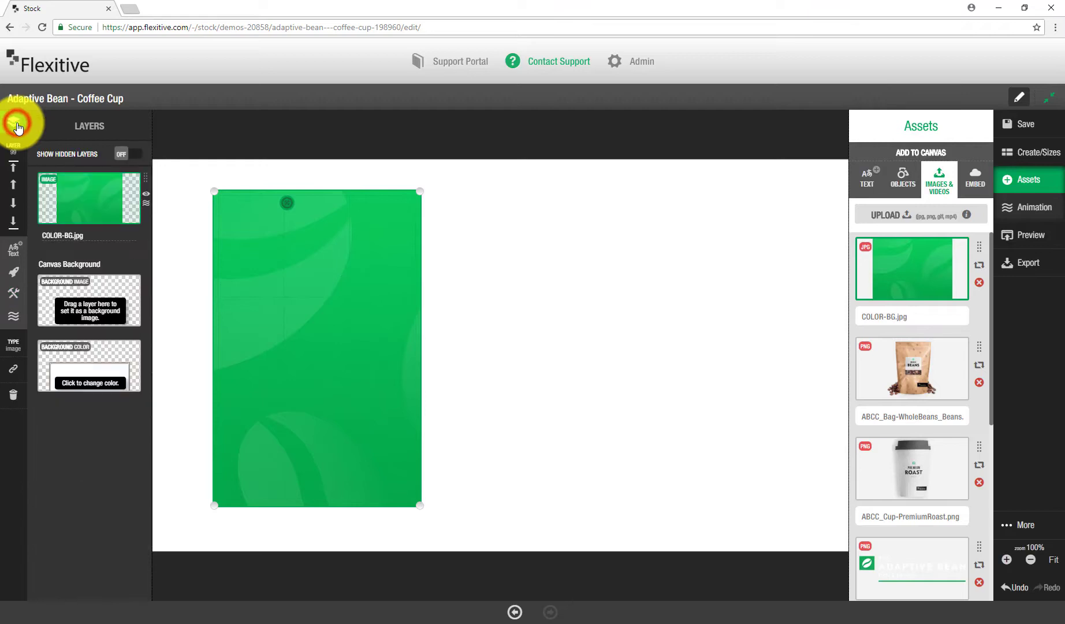
left_click(100, 197)
left_click_drag(100, 206, 89, 301)
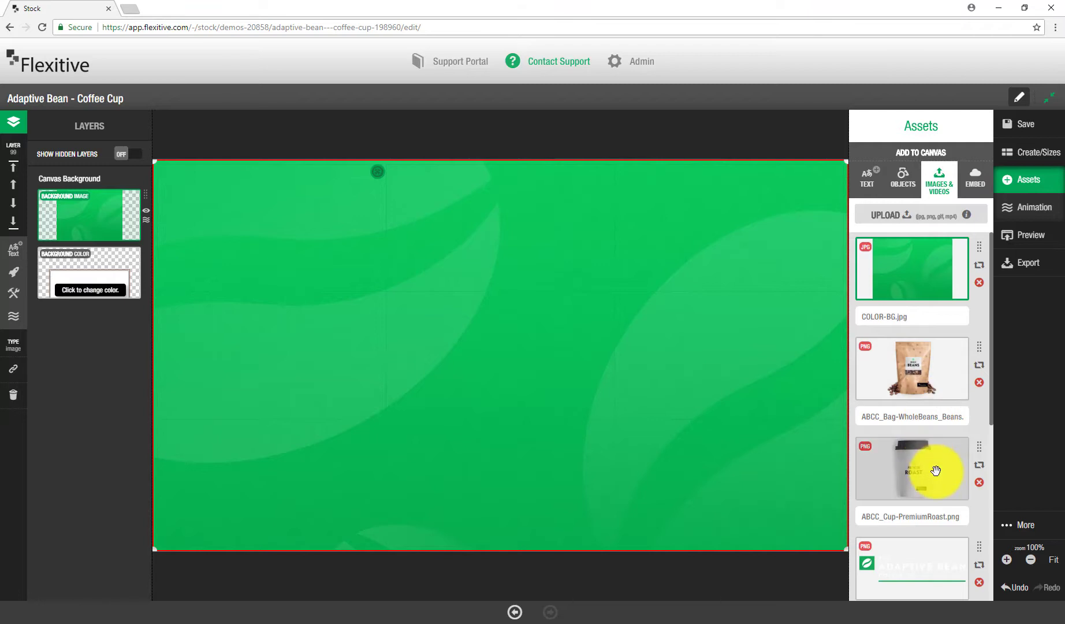
- Place the premium roast cup, about 45.6% by 83.3%, on the canvas's right half and the horizontal logo, about 46% by 31.1%, at upper left
left_click_drag(936, 470, 826, 518)
scroll(924, 457, "down", 2)
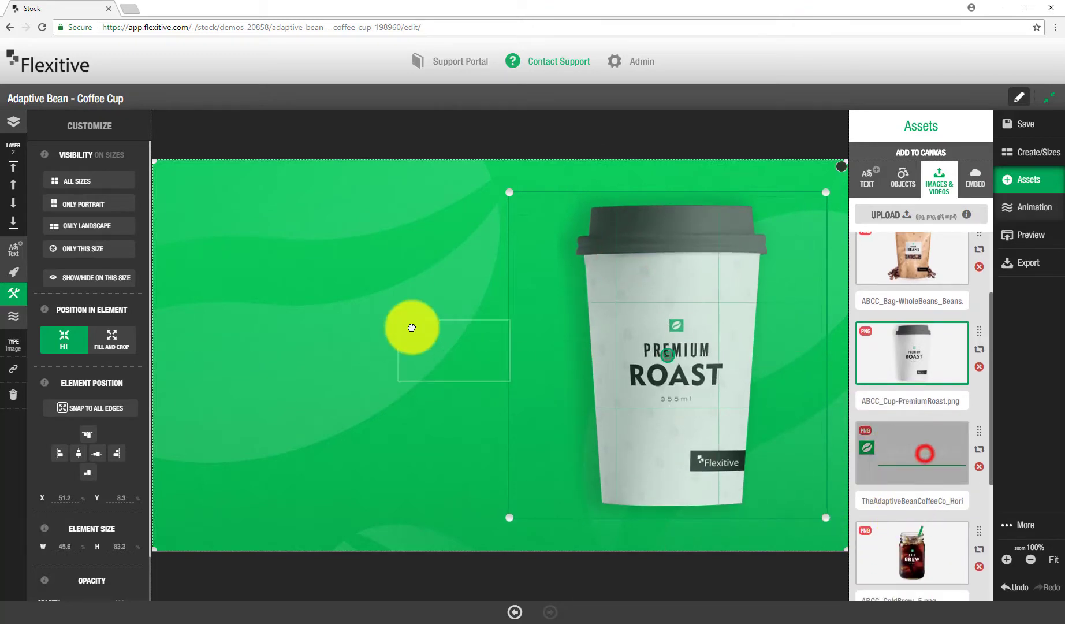
left_click_drag(244, 226, 236, 214)
left_click_drag(285, 245, 497, 306)
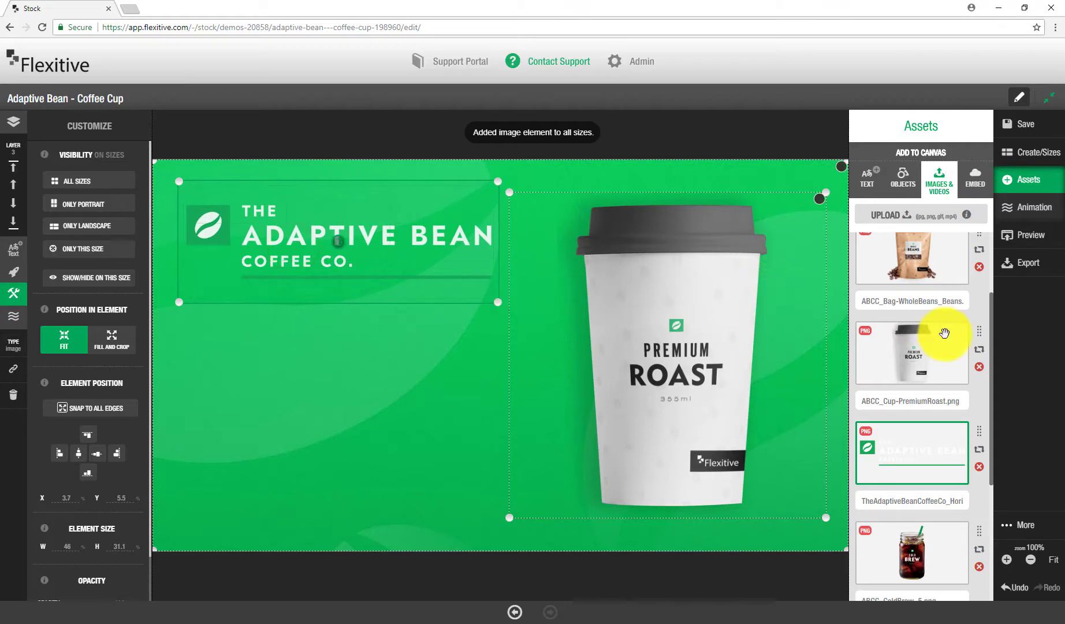
- Place CTA.gif on the canvas's lower left, sized about 43.4% by 22.1% and centered beneath the logo
scroll(944, 334, "down", 4)
left_click_drag(915, 523, 245, 462)
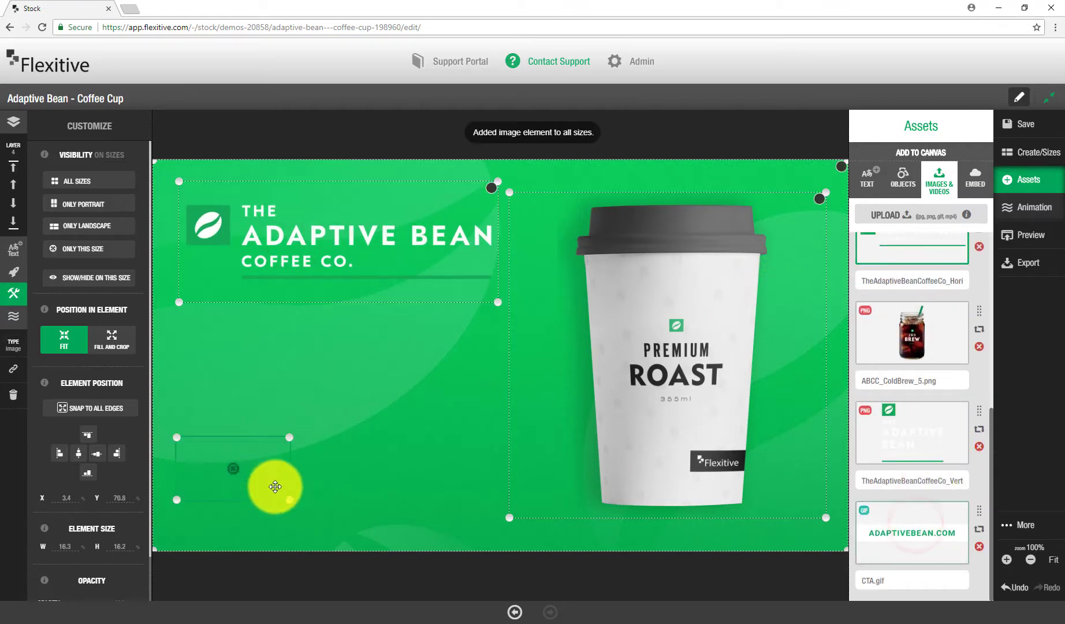
left_click_drag(293, 501, 477, 524)
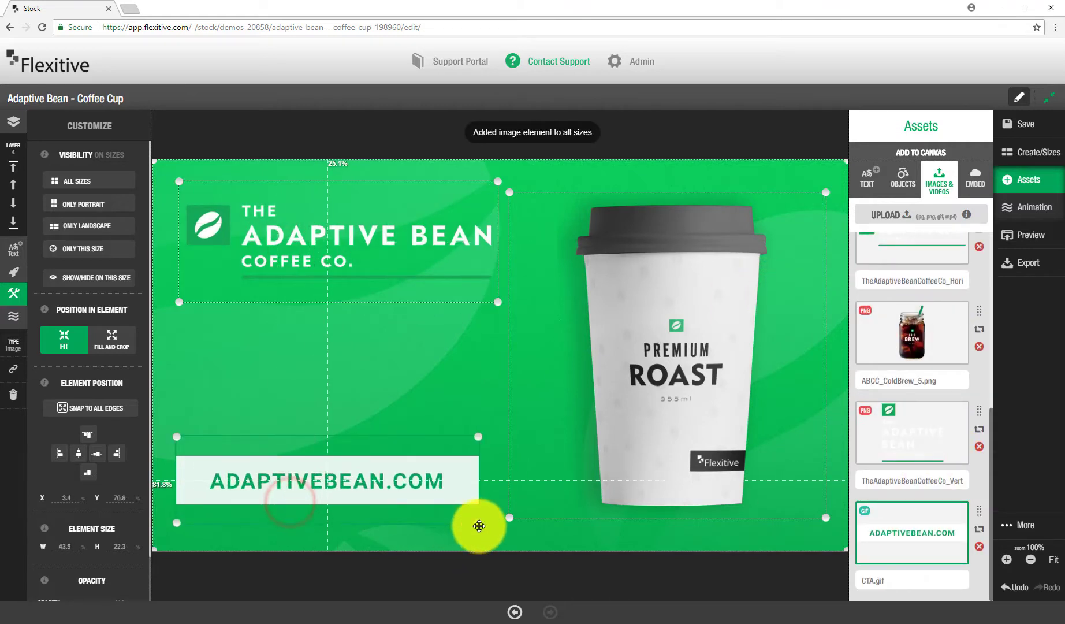
left_click_drag(430, 491, 441, 489)
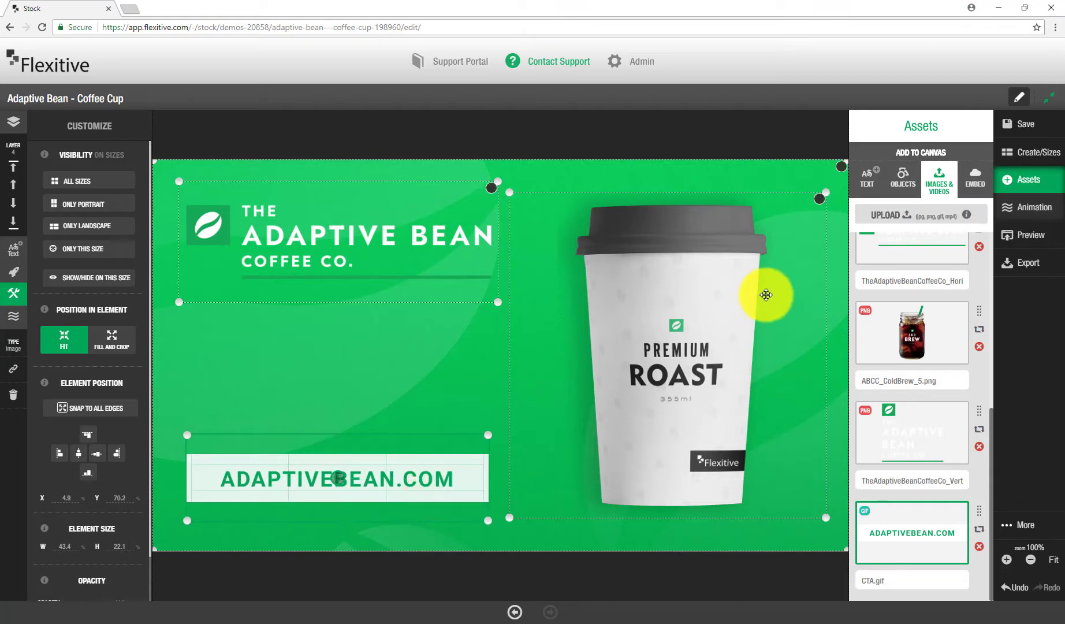
- Add a text box between the logo and the call-to-action image, and set its text color to white, #ffffff
left_click(15, 256)
left_click_drag(439, 302, 420, 360)
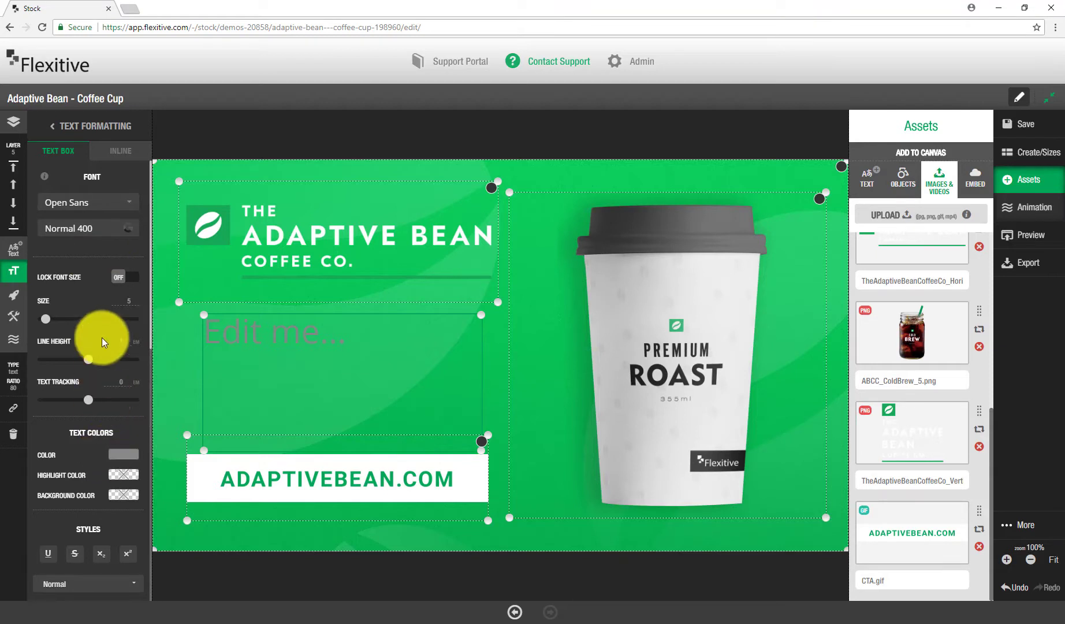
left_click(122, 453)
left_click(222, 372)
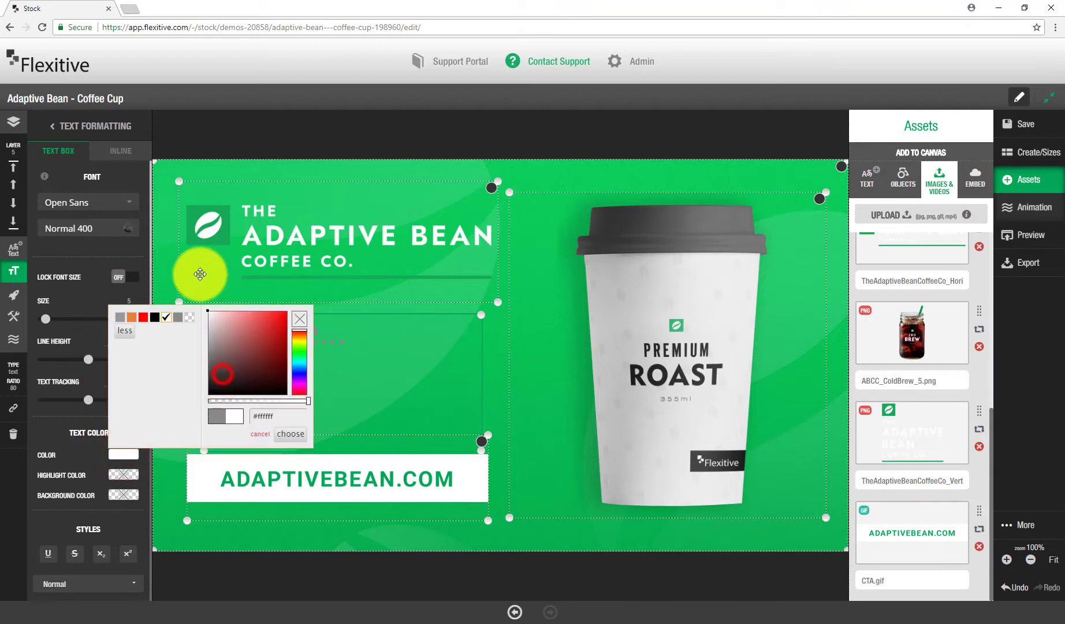
left_click(291, 434)
scroll(87, 480, "down", 3)
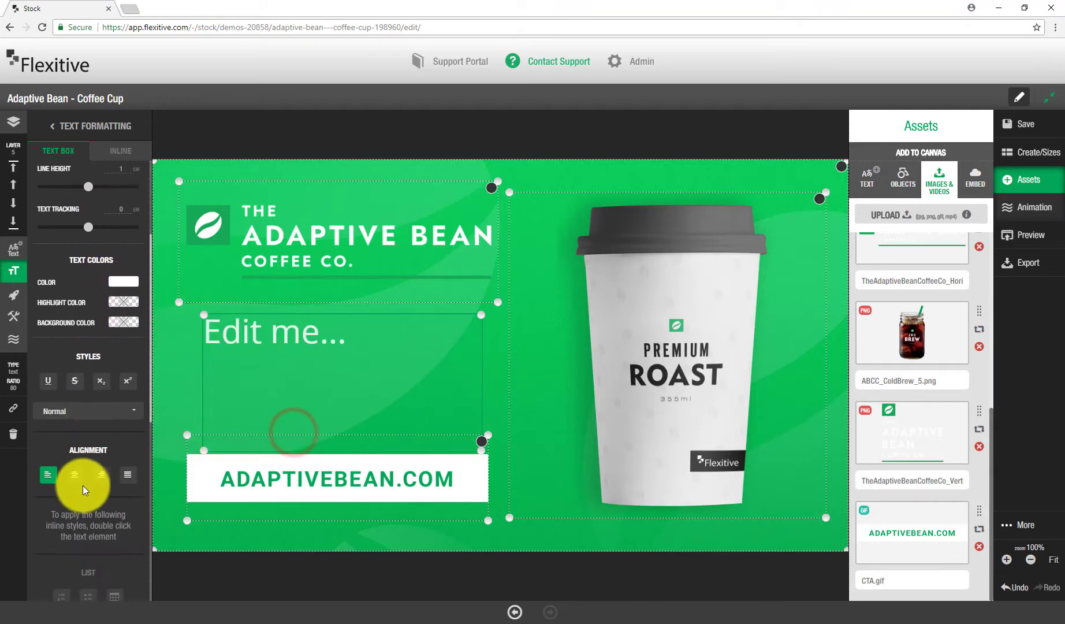
- Center the text in the new text box and set its font to Roboto, Medium 500
left_click(75, 474)
scroll(89, 395, "up", 3)
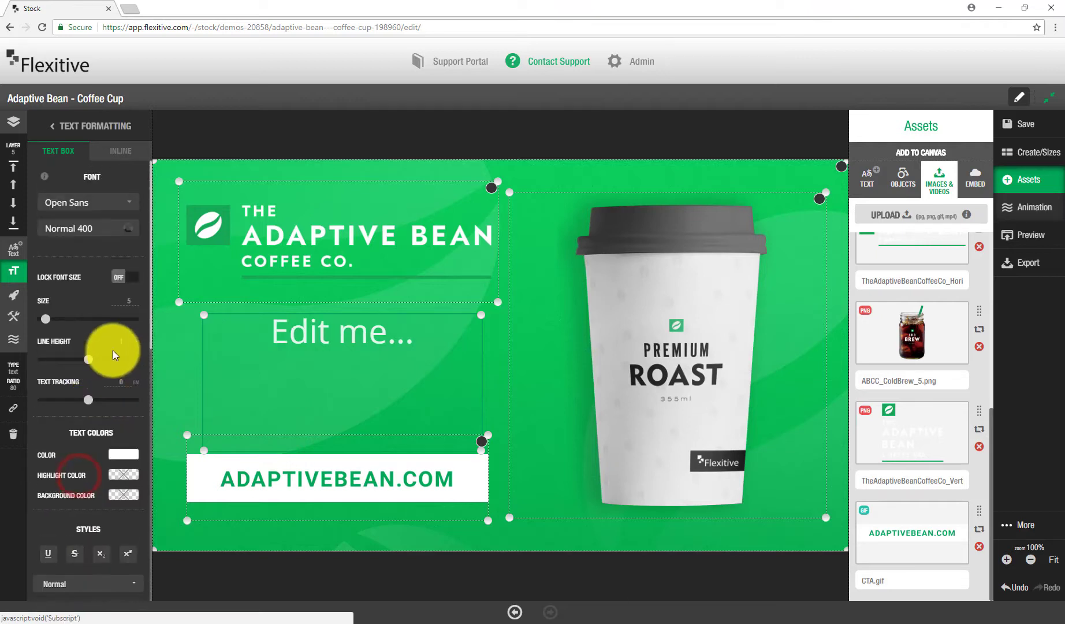
left_click(100, 201)
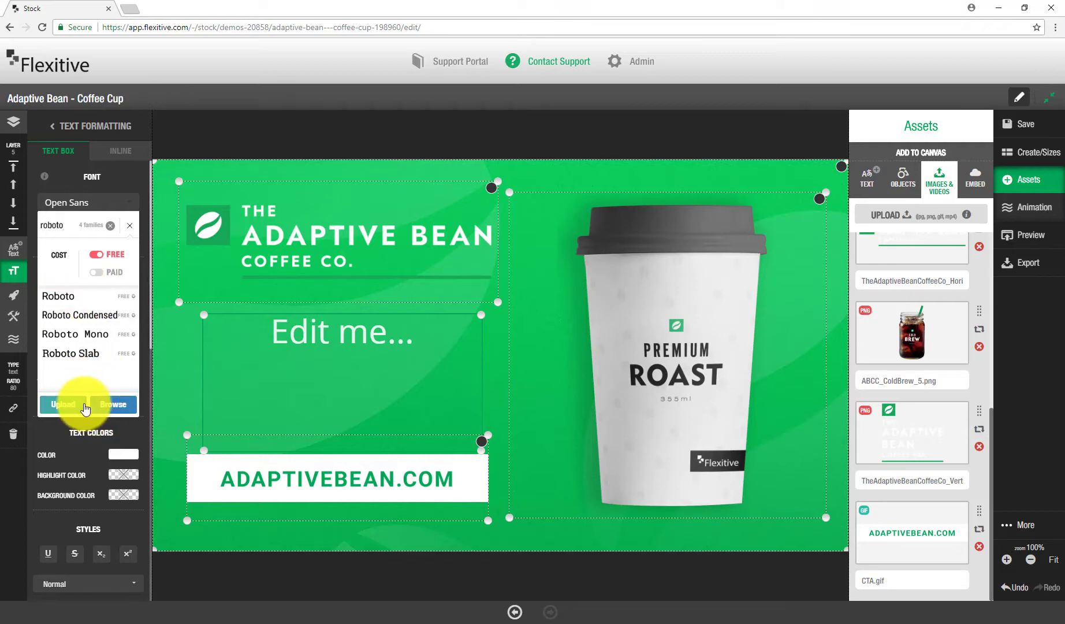
left_click(86, 295)
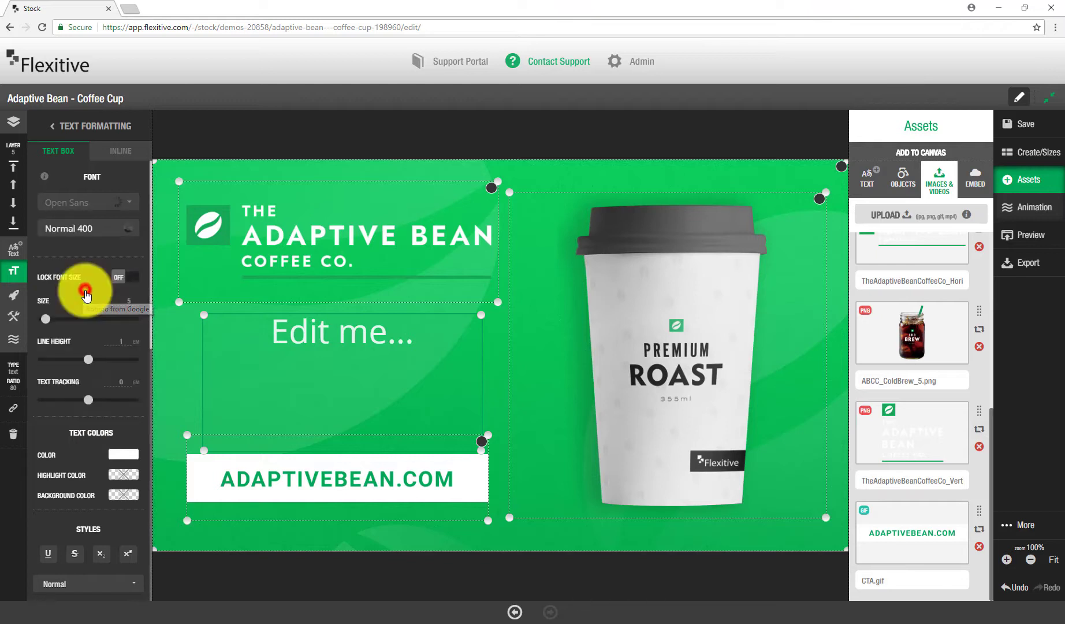
left_click(89, 228)
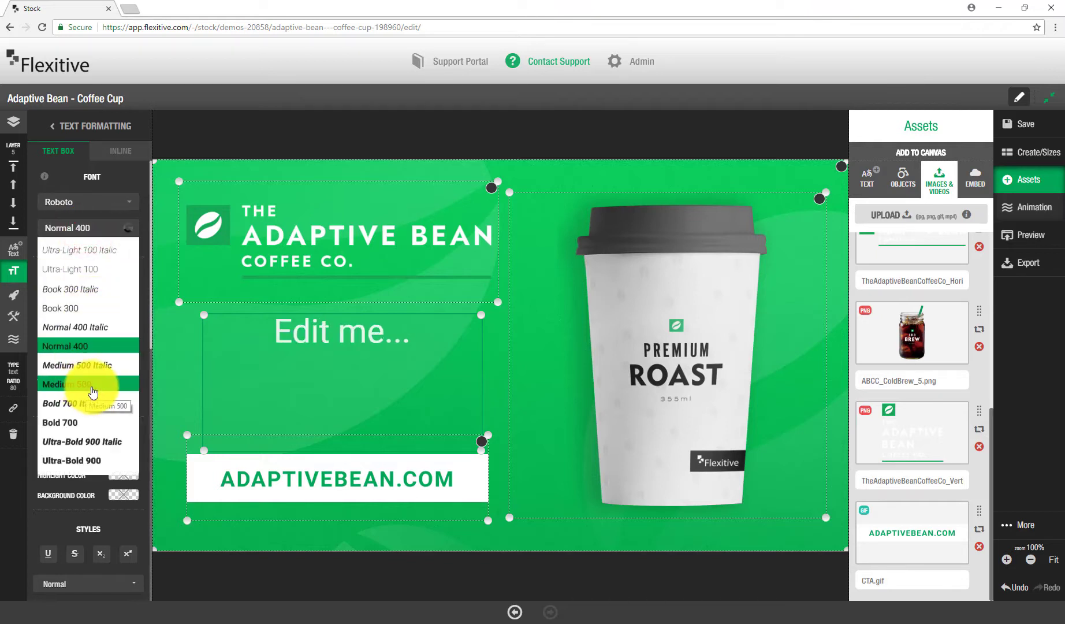
left_click(93, 391)
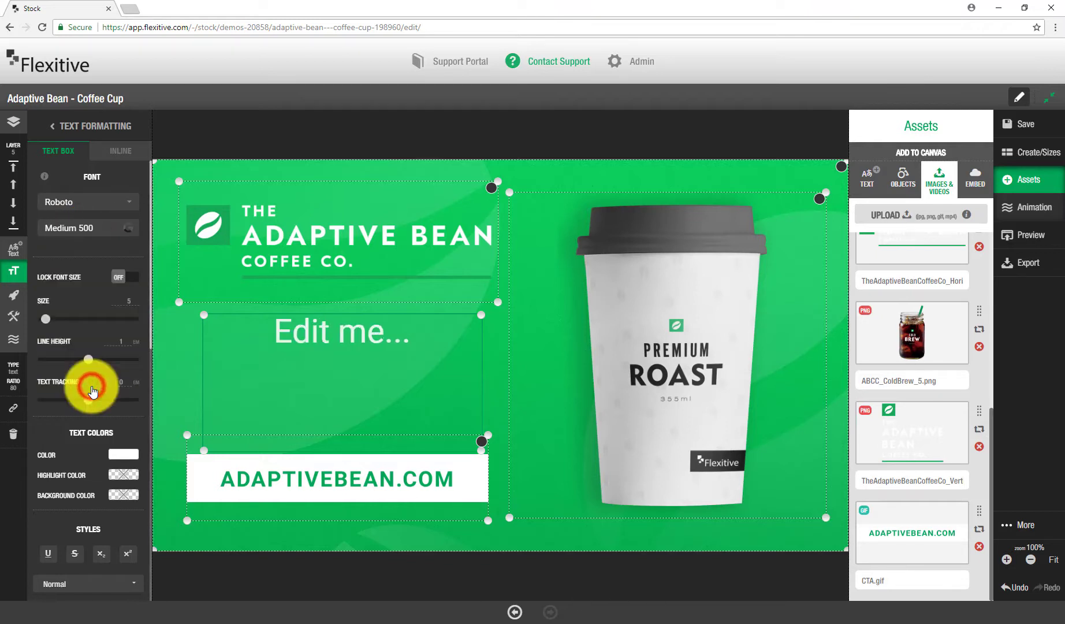
- Replace the placeholder text with "Celebrate Coffee" and resize its box so the two words stack between the logo and the call-to-action image
left_click(348, 335)
key("ctrl+a")
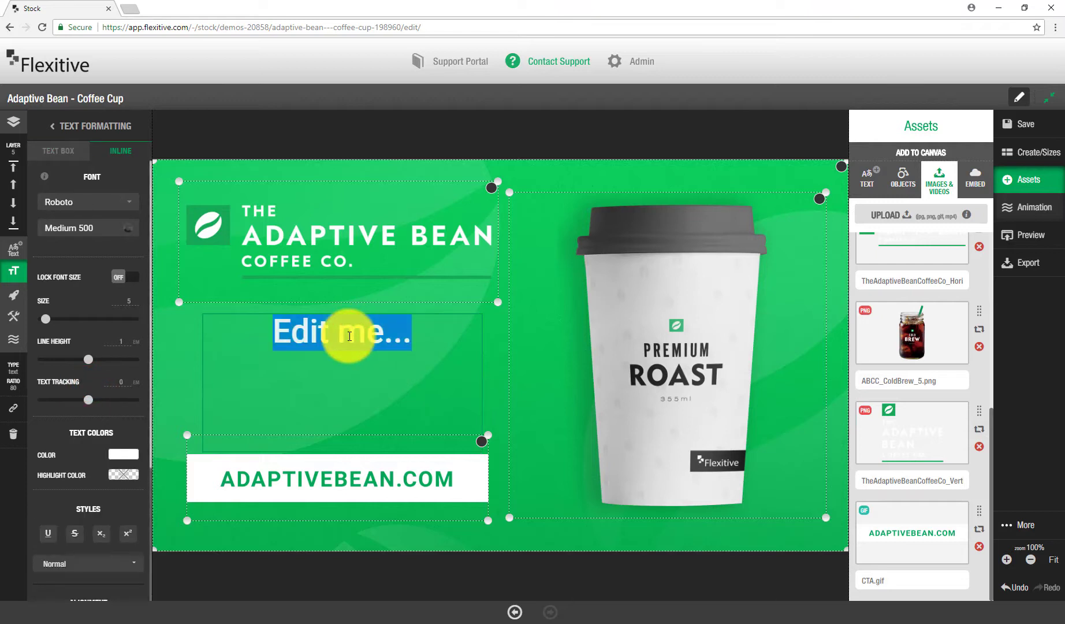
type("Celebrate Coffee")
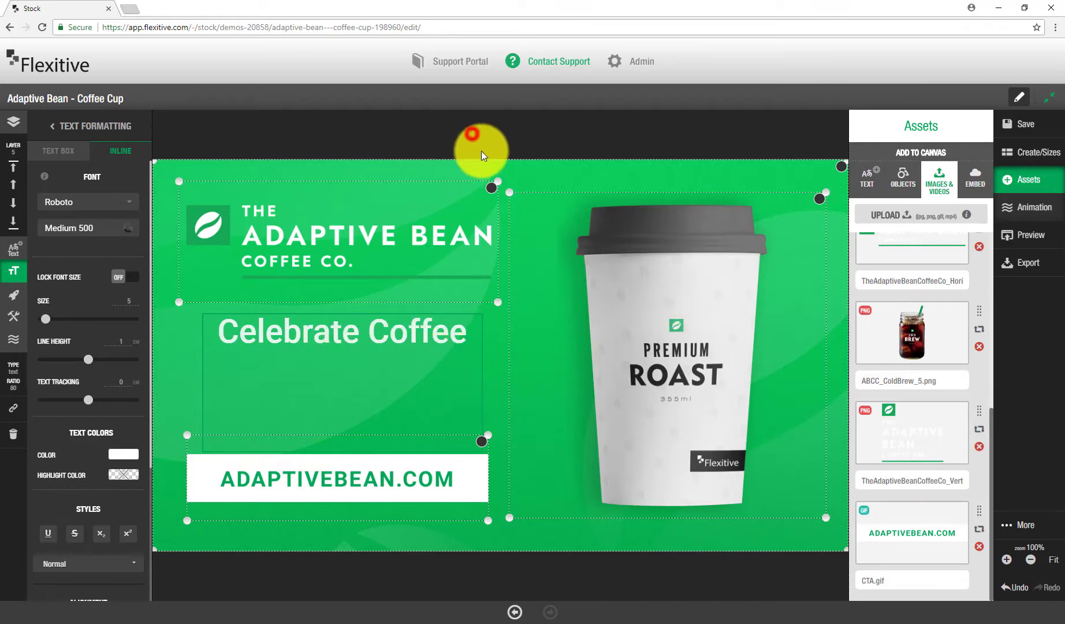
left_click(471, 134)
left_click(472, 323)
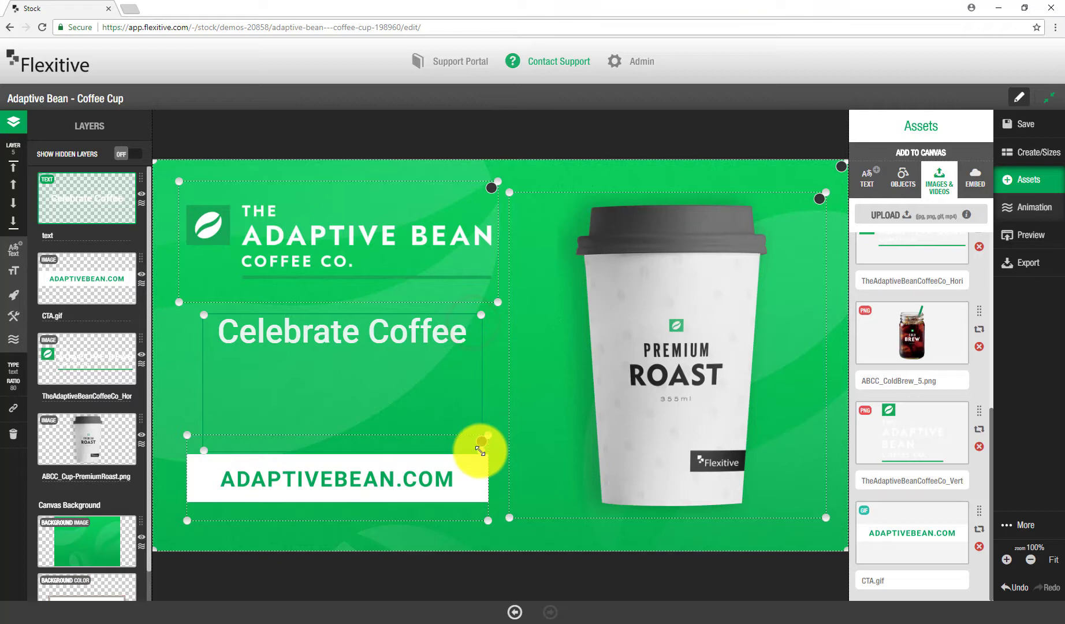
left_click_drag(480, 450, 461, 367)
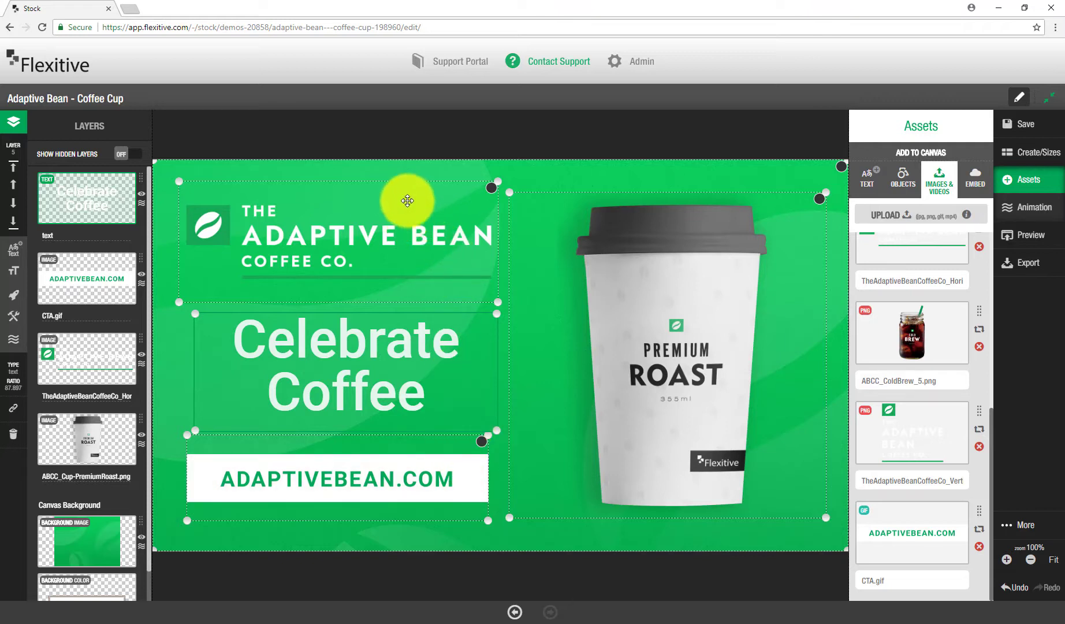
- Align the headline text, call-to-action image and logo to their group's horizontal center, and nudge them slightly as a group
left_click(421, 492, "shift")
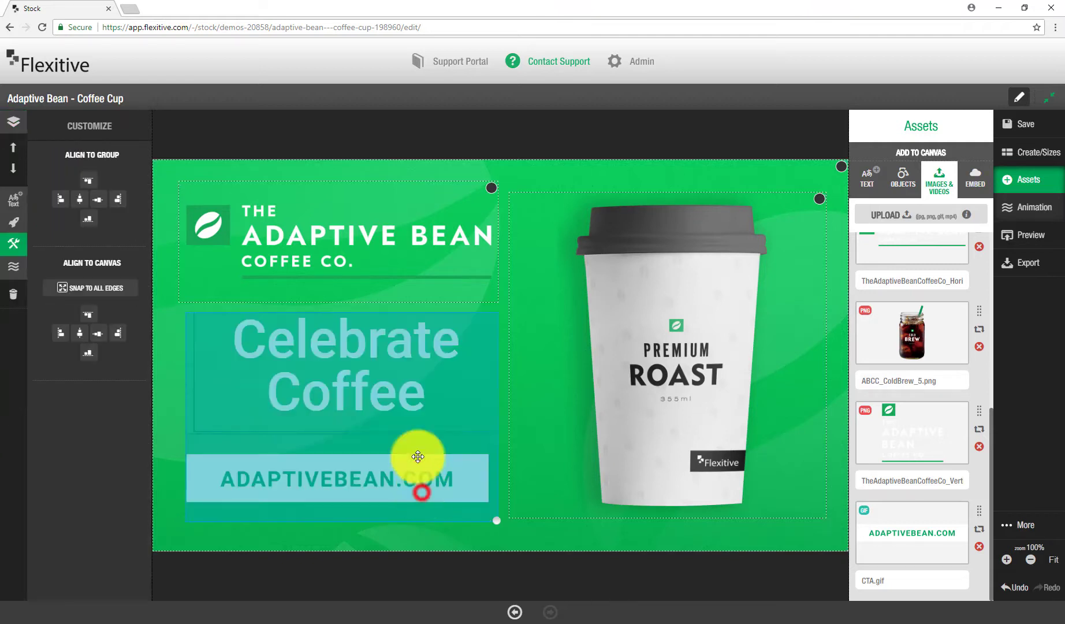
left_click(376, 247, "shift")
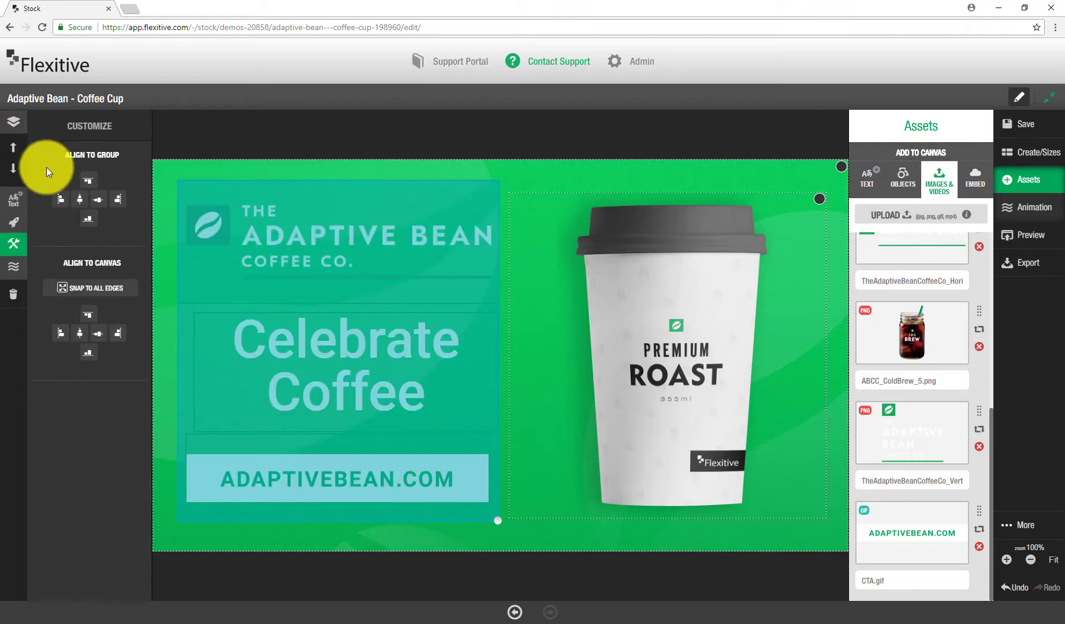
left_click(81, 201)
left_click_drag(406, 364, 404, 362)
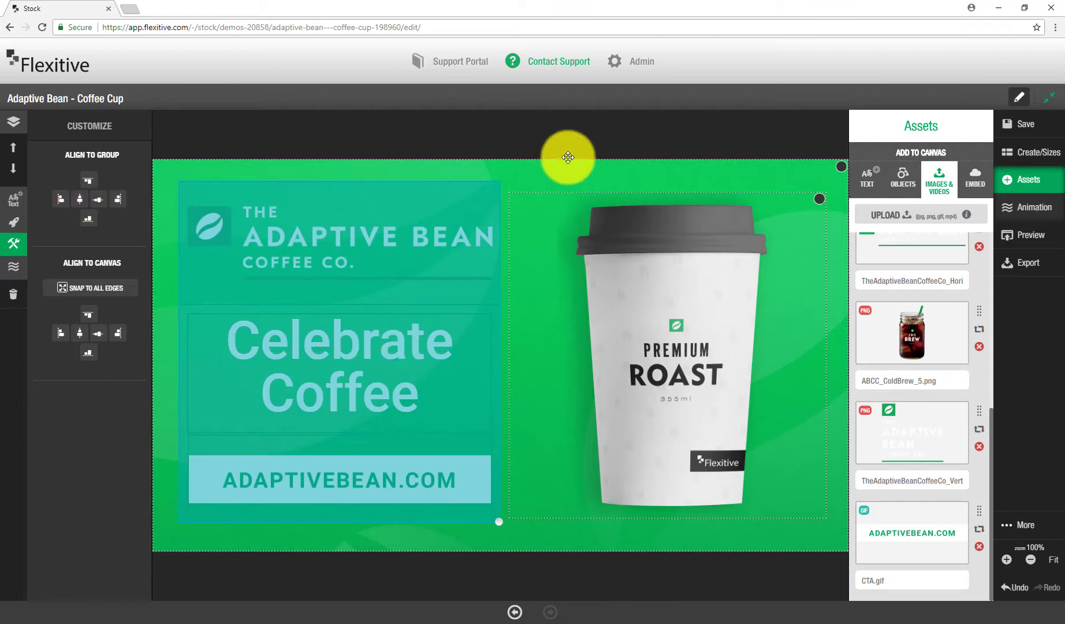
left_click(568, 137)
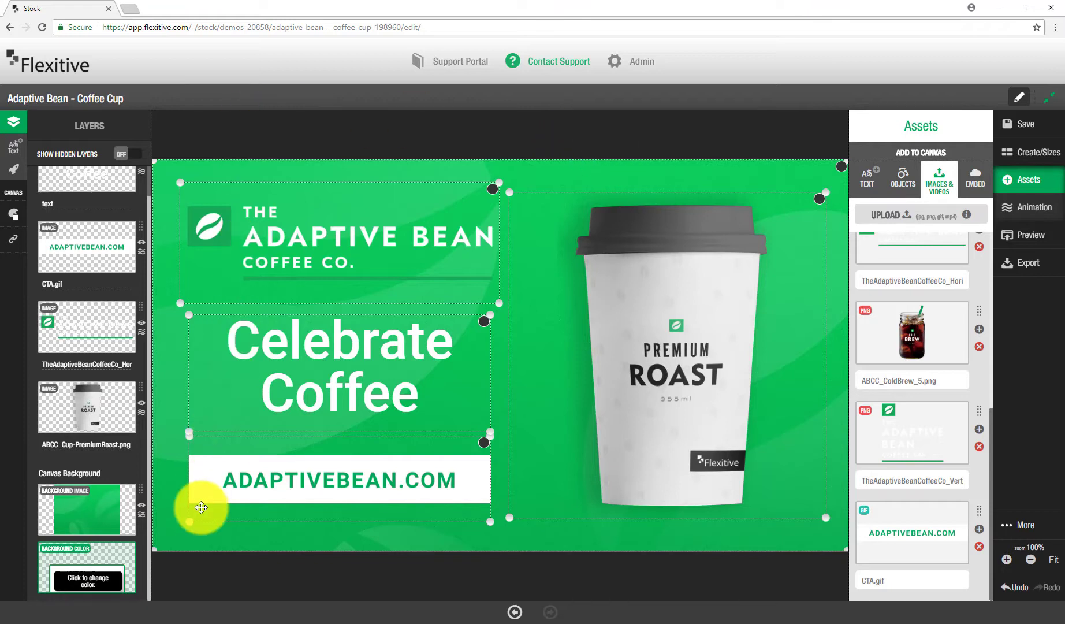
- Show all full-screen landscape sizes in the sizes overview, including inactive ones, and create the 18.5:9 version
left_click(1011, 154)
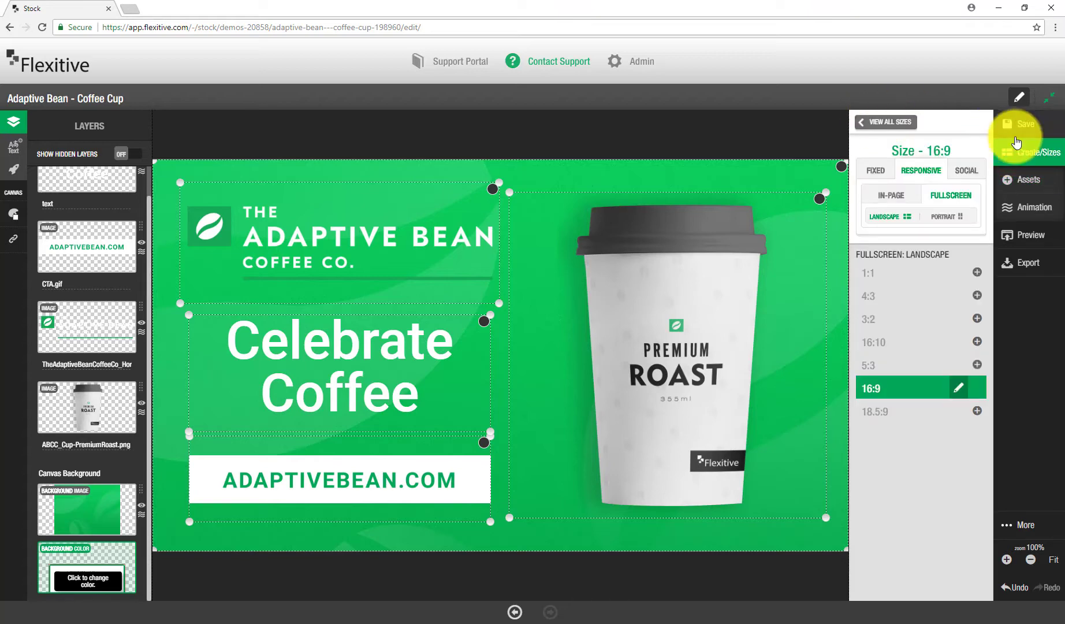
left_click(906, 124)
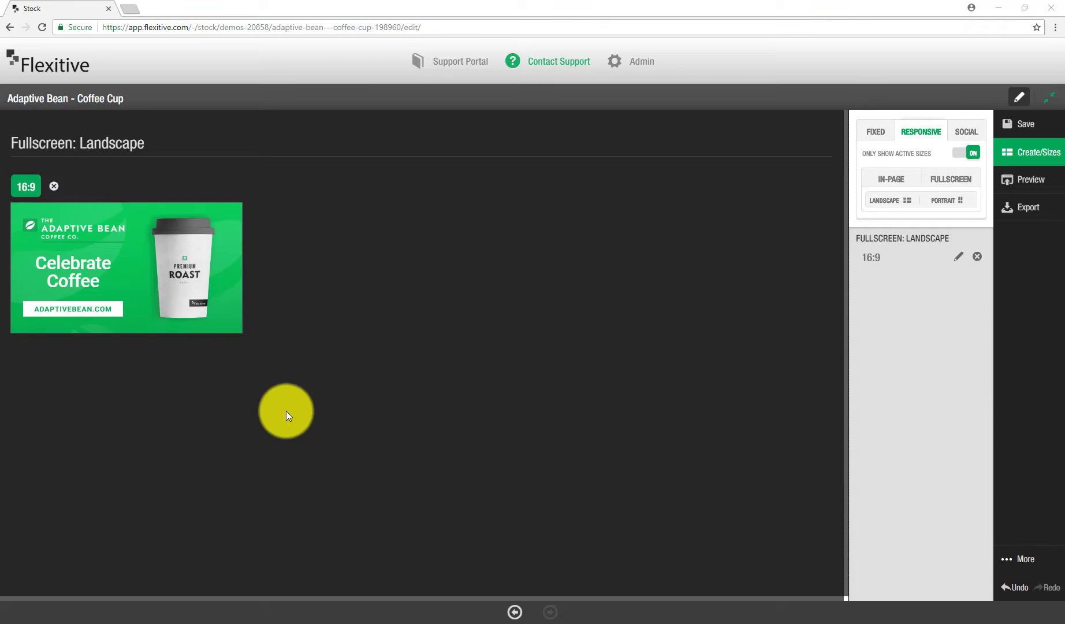
left_click(964, 164)
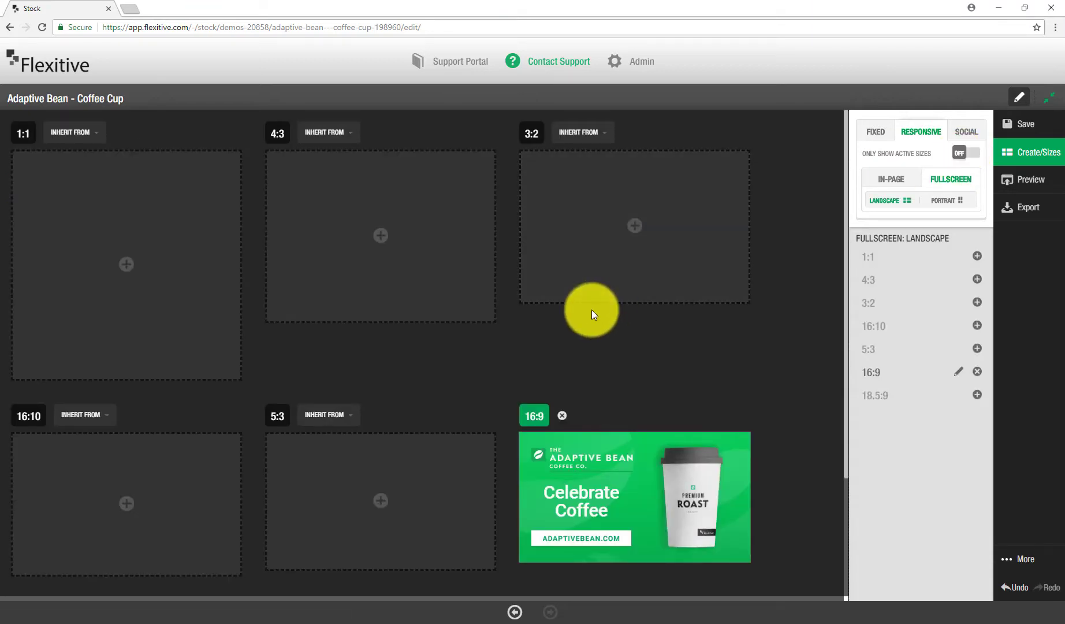
scroll(593, 310, "down", 2)
scroll(595, 302, "down", 1)
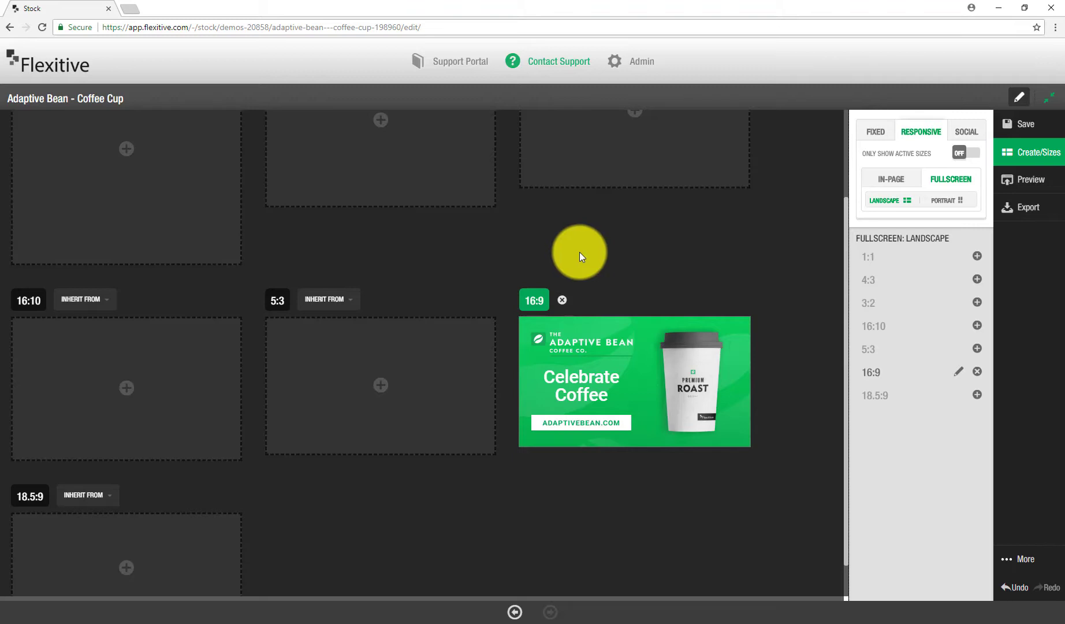
scroll(548, 271, "down", 1)
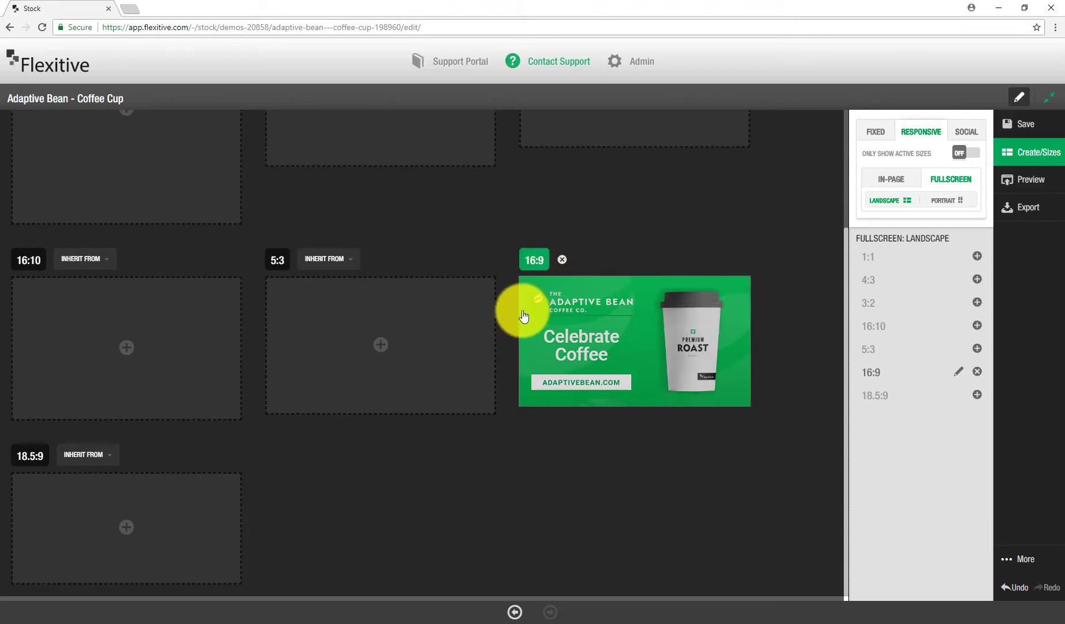
left_click(141, 523)
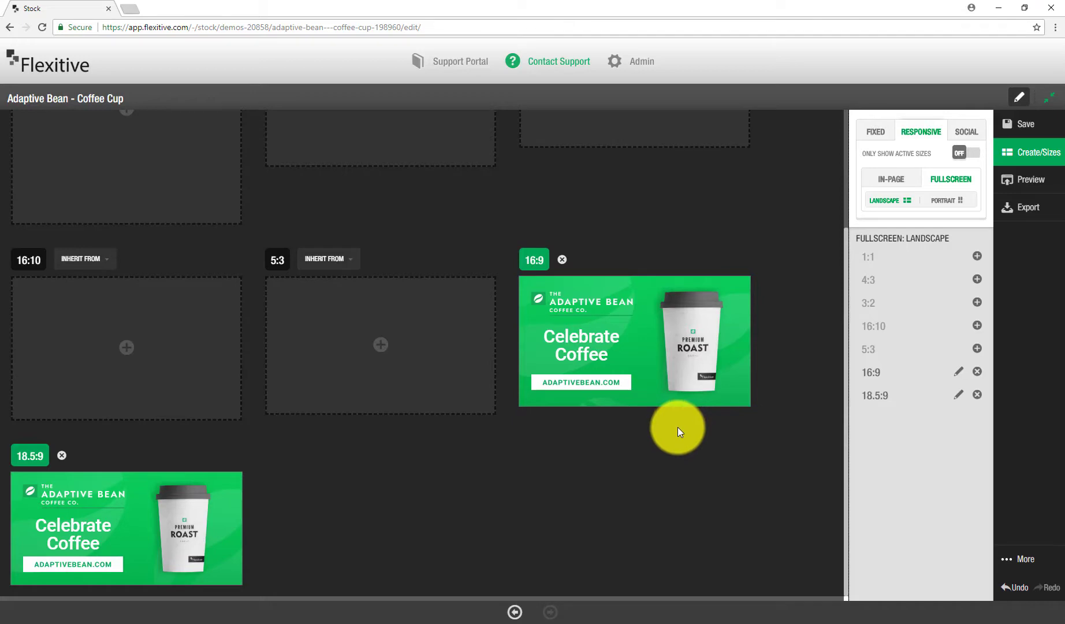
- Create the 5:3, 16:10, 3:2, 4:3 and 1:1 full-screen landscape sizes and review the resulting layouts
left_click(418, 354)
left_click(132, 350)
scroll(628, 347, "up", 3)
left_click(637, 239)
left_click(373, 240)
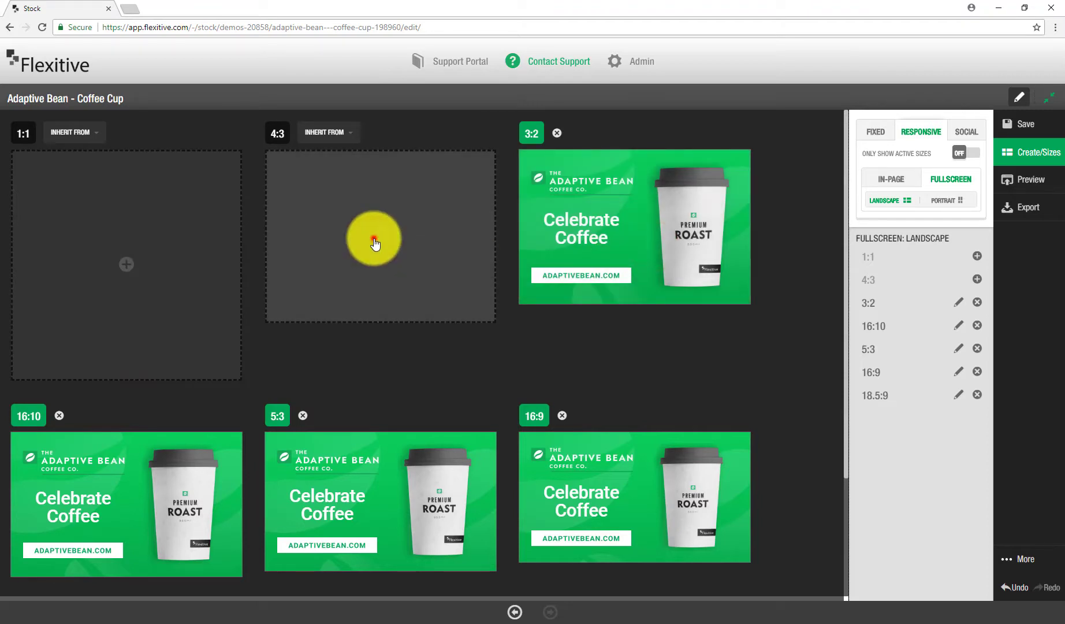
left_click(150, 262)
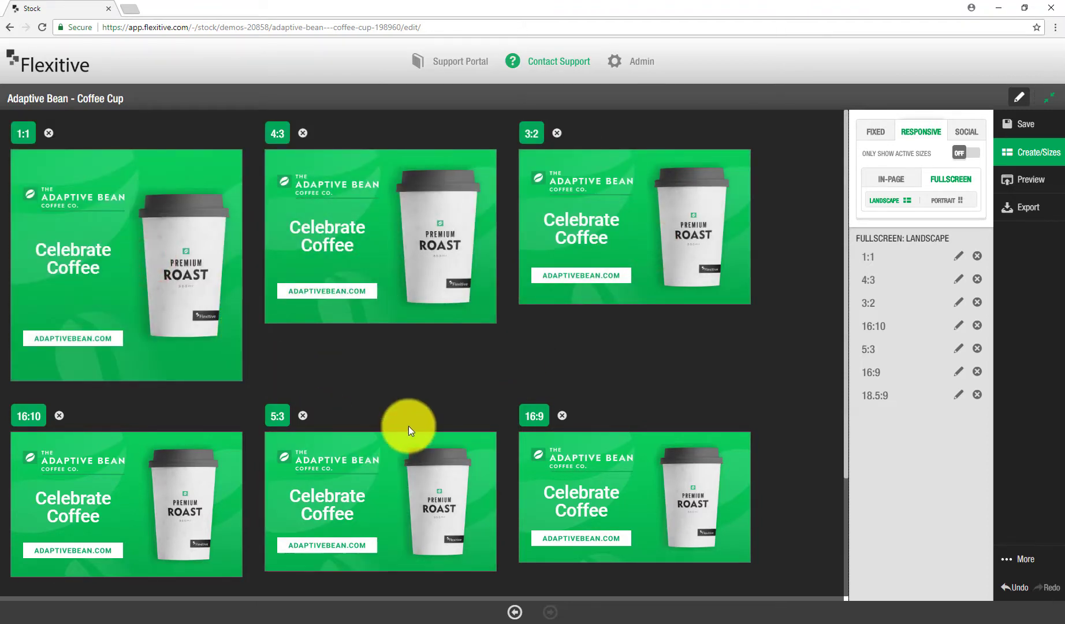
scroll(409, 427, "down", 2)
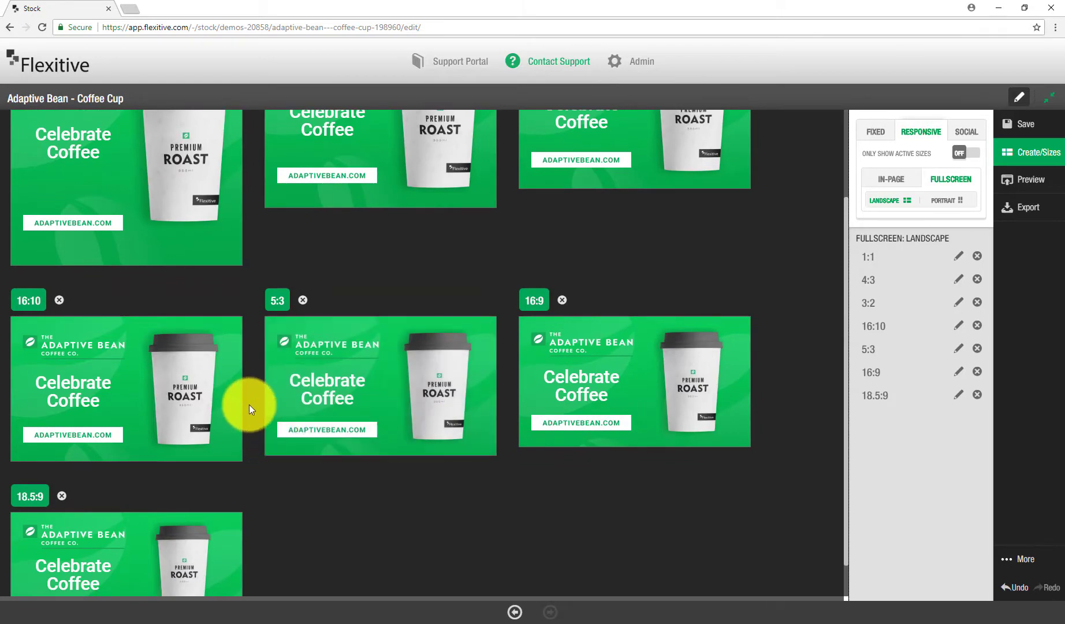
scroll(549, 340, "up", 1)
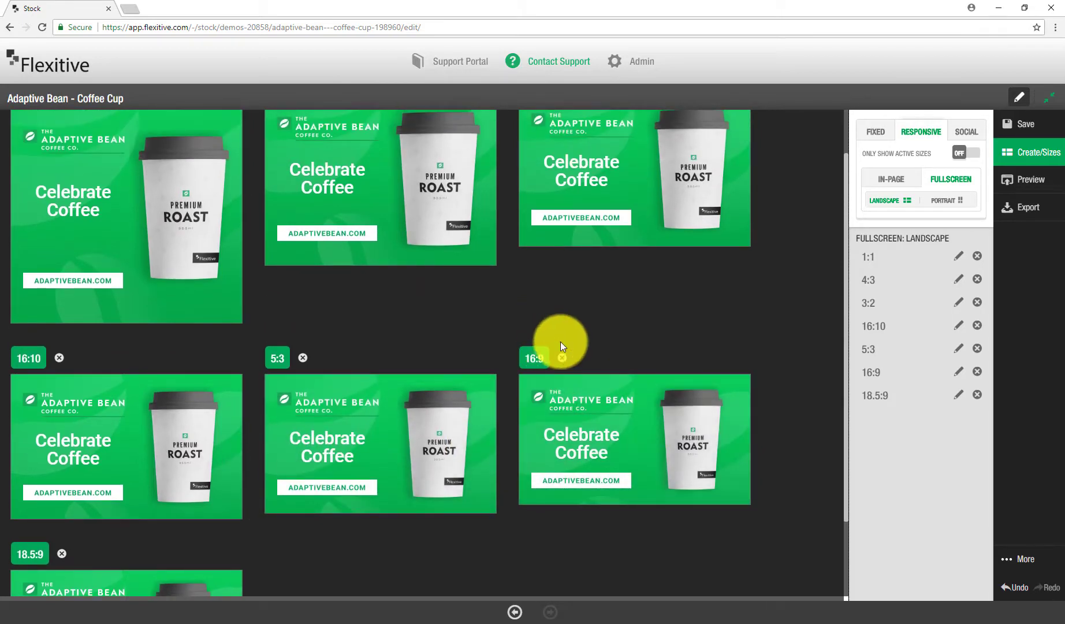
scroll(331, 332, "up", 1)
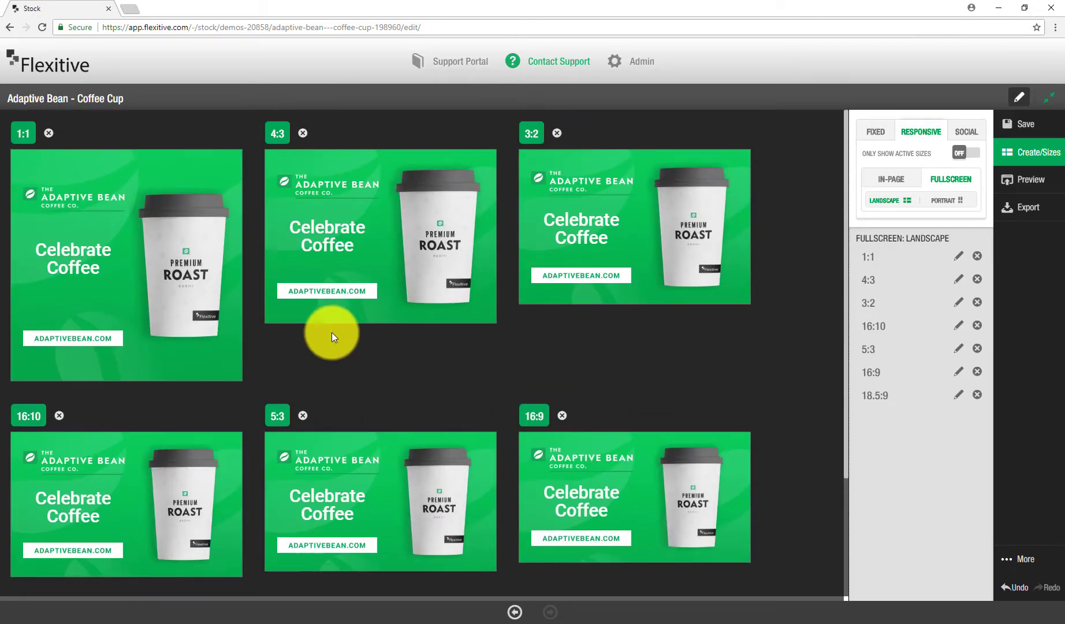
- In the 1:1 size, enlarge the logo across the canvas's upper edge and place a smaller cup image centrally beneath it
left_click(171, 267)
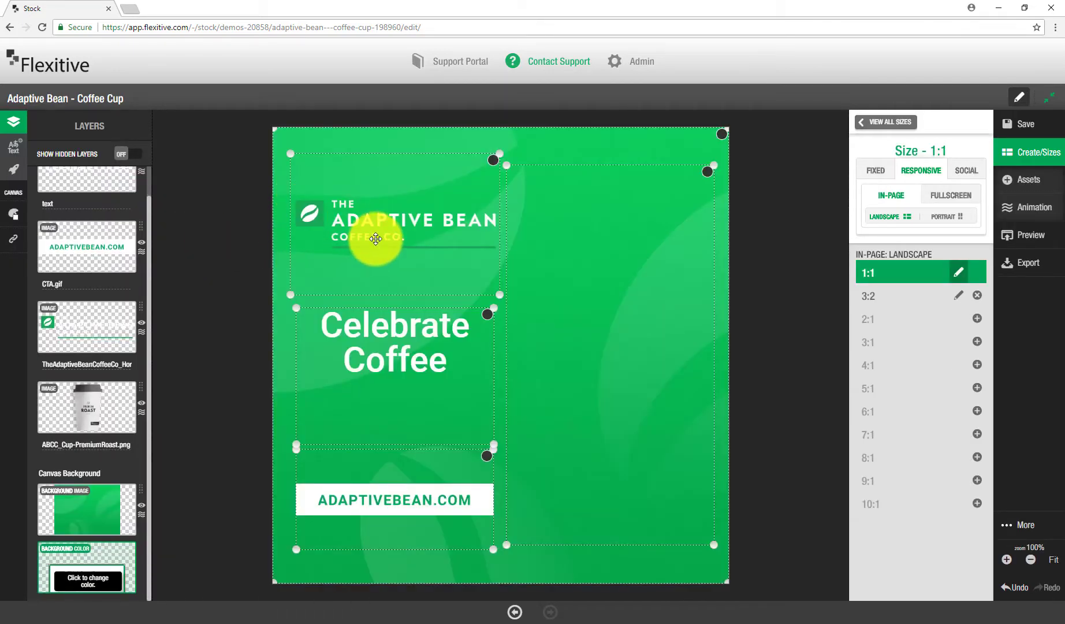
left_click_drag(376, 239, 715, 240)
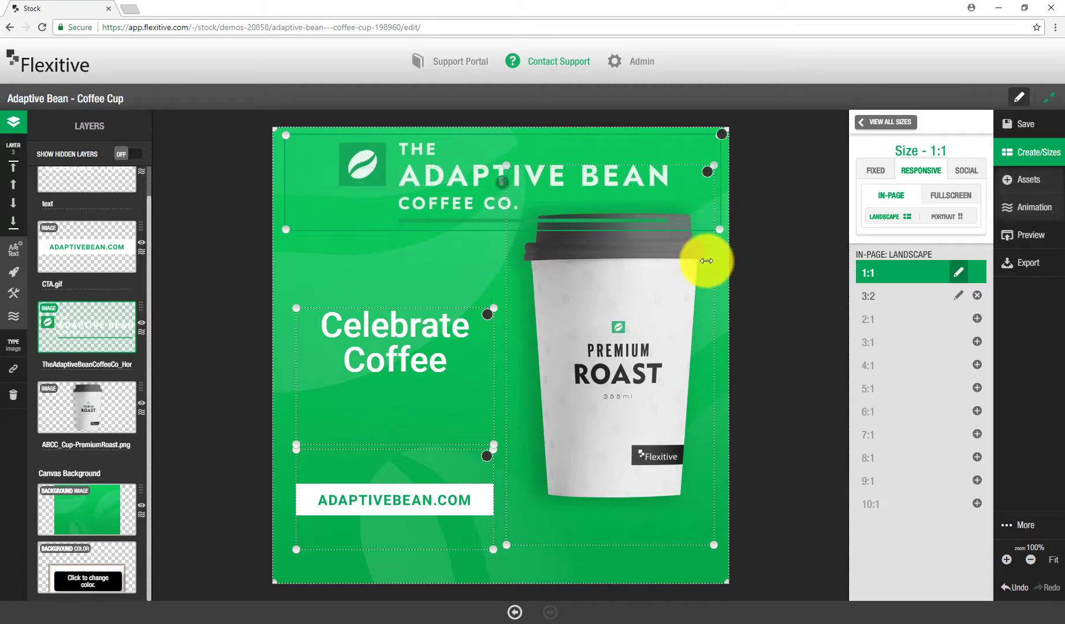
left_click_drag(663, 325, 563, 327)
left_click_drag(611, 170, 628, 504)
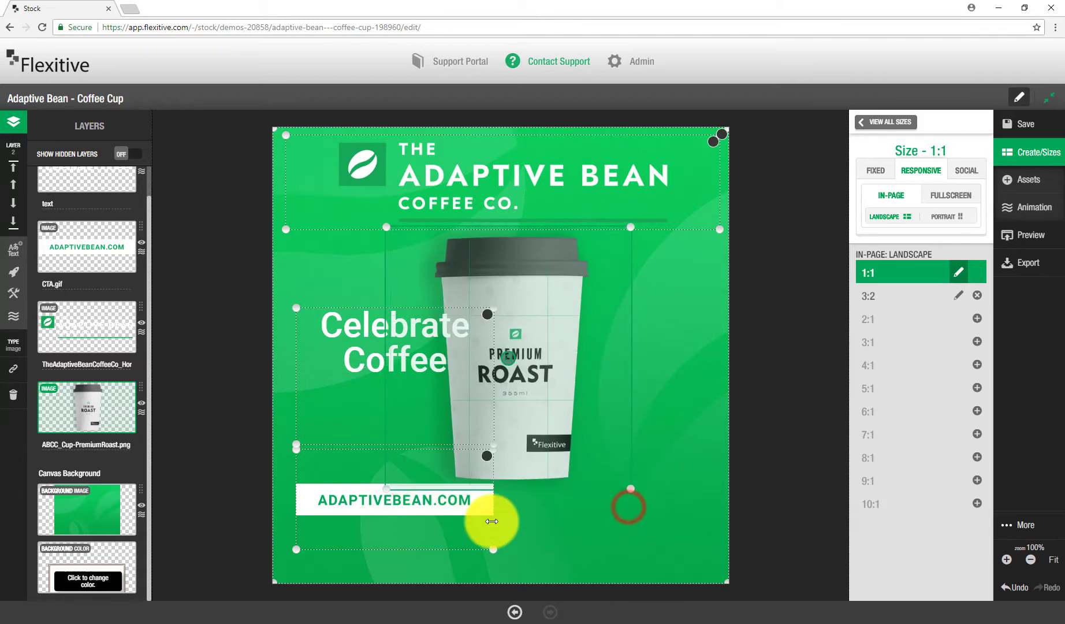
- Place the headline on a single line below the cup in the 1:1 size, with a smaller call-to-action image beneath it
left_click(479, 522)
left_click(495, 450)
left_click_drag(513, 490, 589, 552)
left_click(454, 360)
left_click_drag(494, 444, 635, 504)
left_click_drag(553, 565, 566, 561)
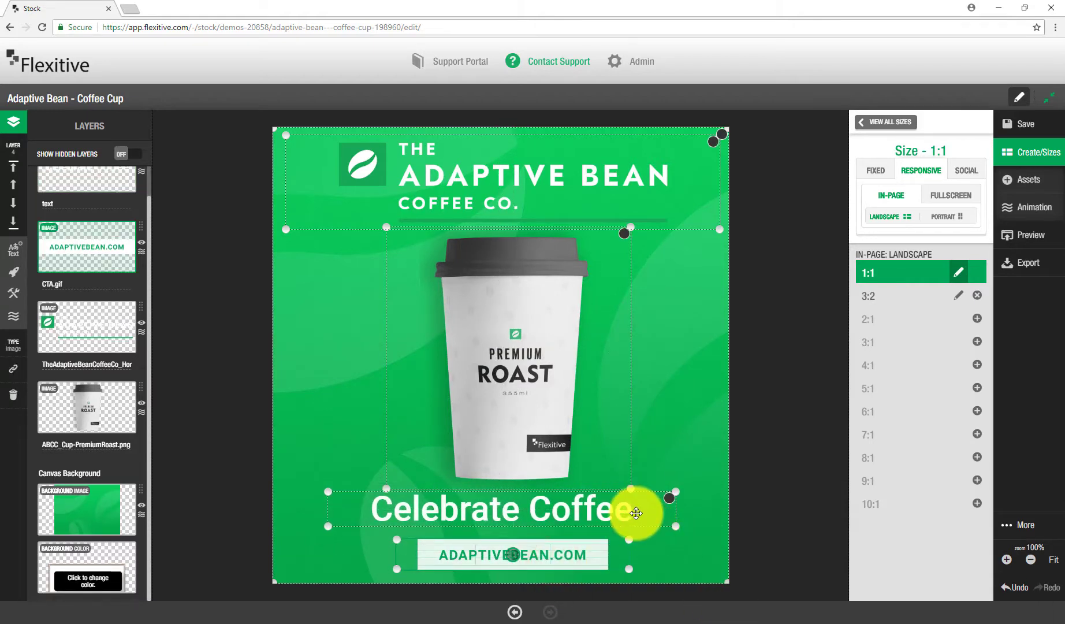
- Center the call-to-action image, headline, cup and logo horizontally on the 1:1 canvas
left_click(636, 513, "shift")
left_click(551, 369, "shift")
left_click(568, 180, "shift")
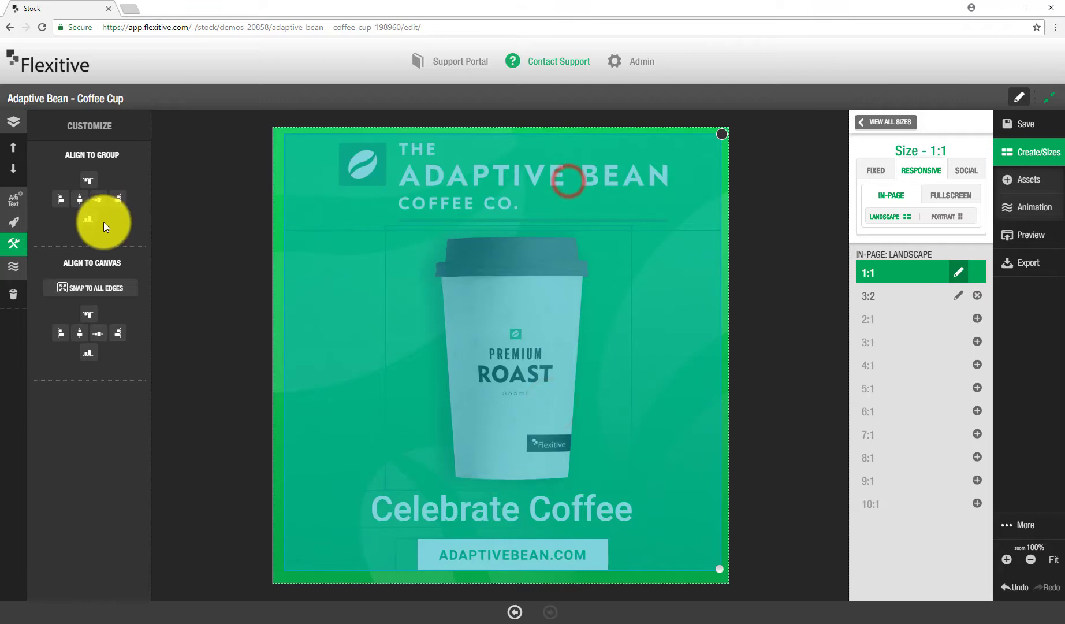
left_click(80, 342)
left_click(793, 345)
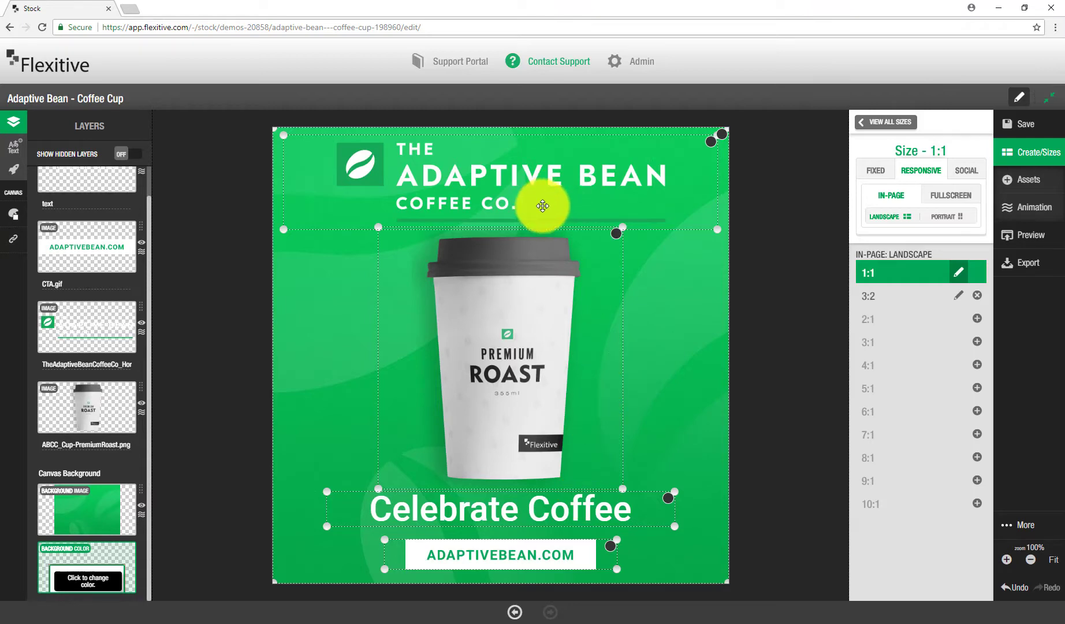
- Review the full-screen landscape sizes in the overview, switch to the portrait sizes and create the 3:4 version
left_click(959, 197)
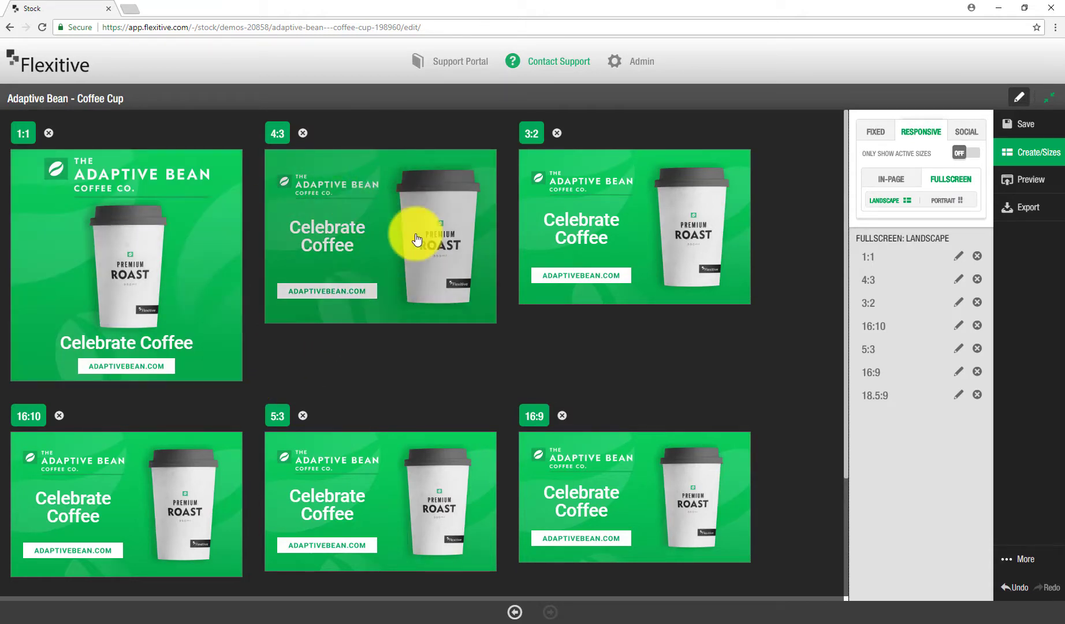
scroll(448, 264, "down", 1)
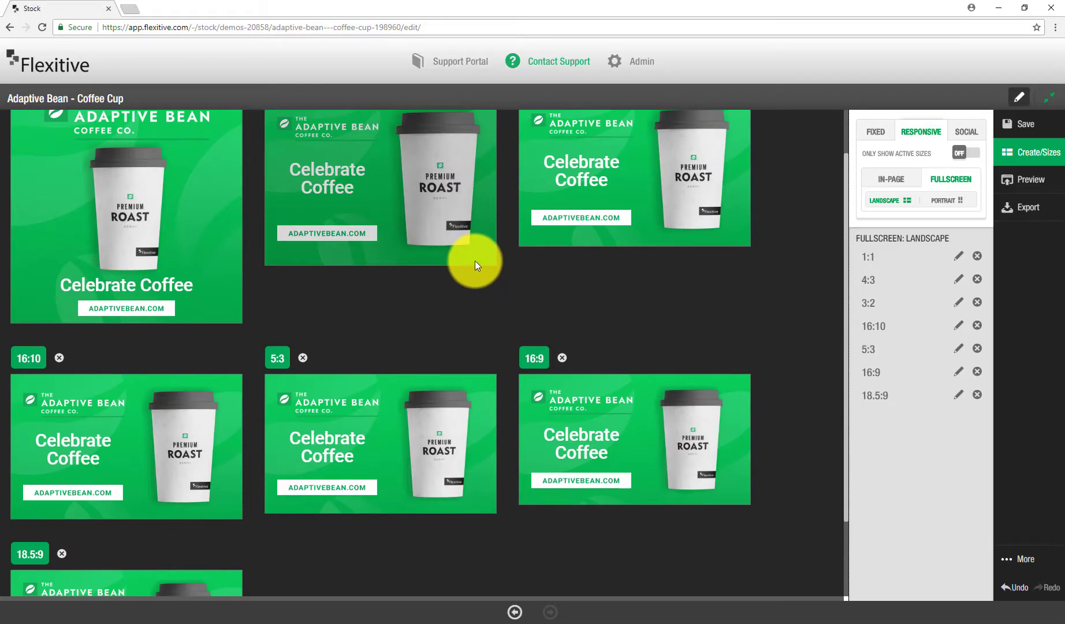
scroll(485, 261, "down", 1)
scroll(675, 311, "up", 2)
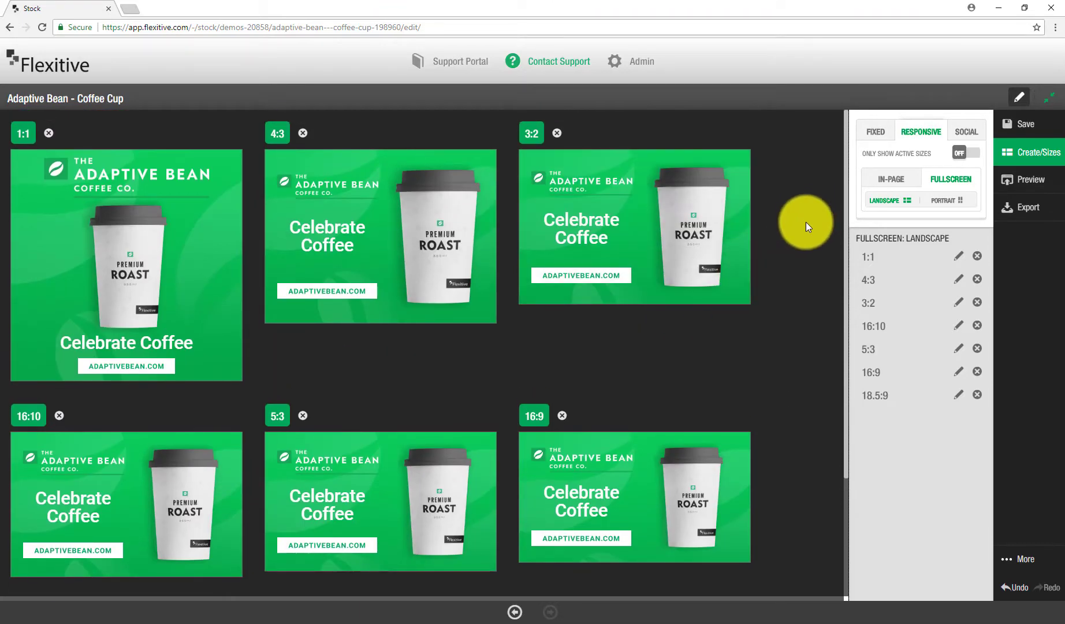
left_click(938, 202)
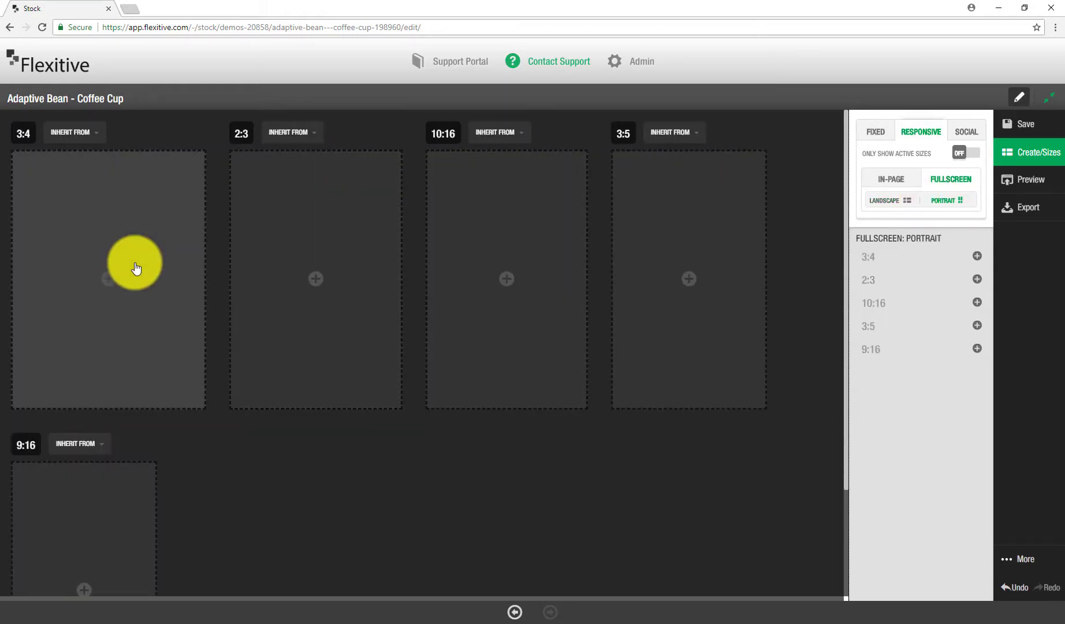
left_click(136, 267)
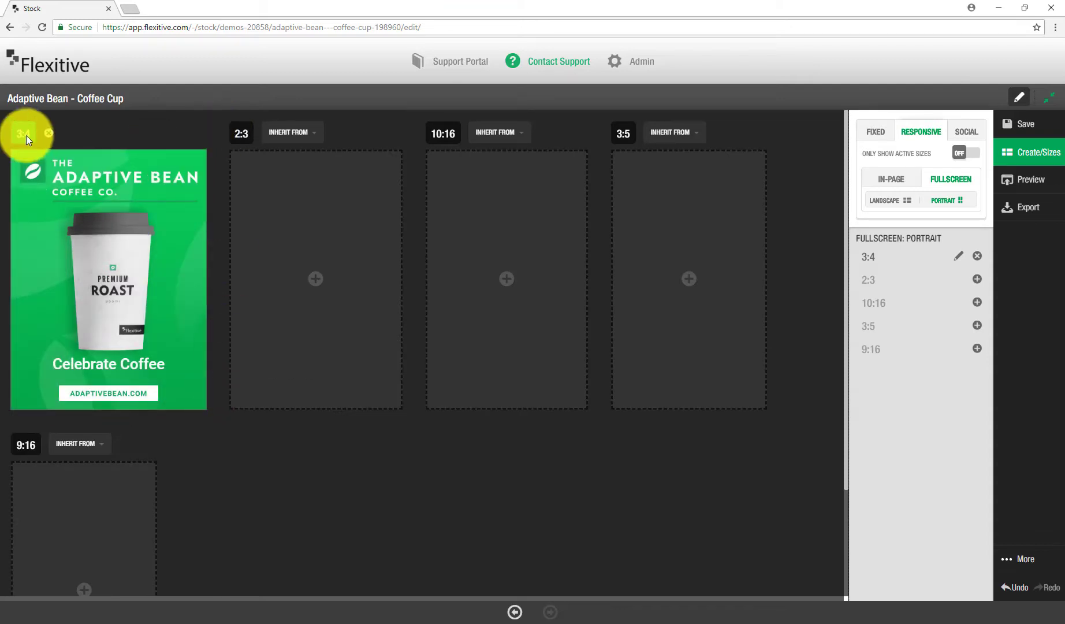
- Create the 2:3, 10:16, 3:5 and 9:16 full-screen portrait sizes
left_click(331, 281)
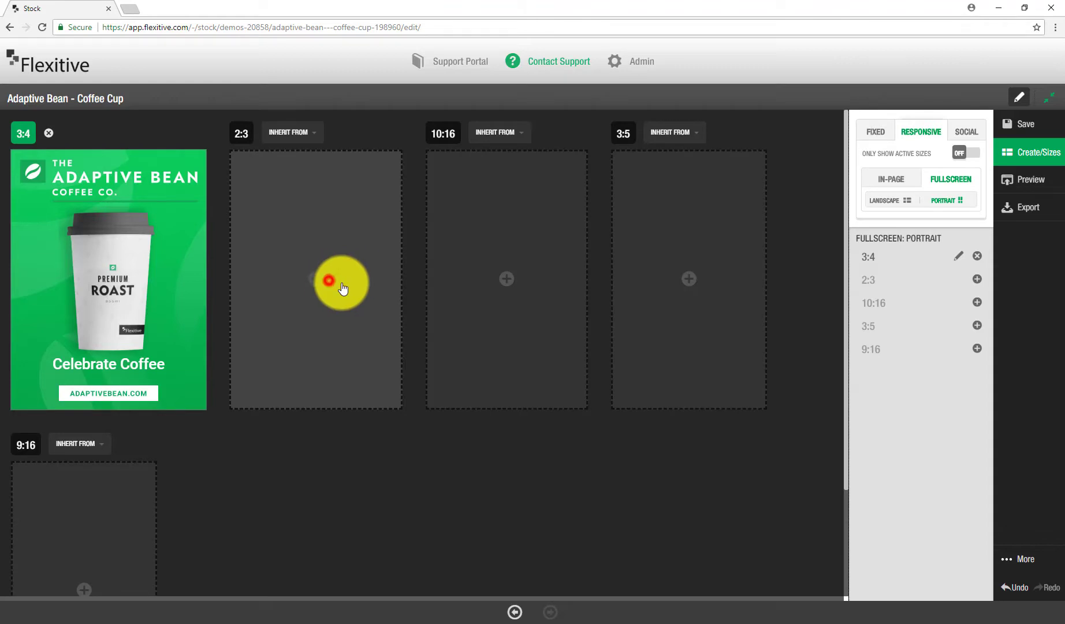
left_click(500, 292)
left_click(684, 297)
scroll(31, 424, "down", 2)
left_click(32, 424)
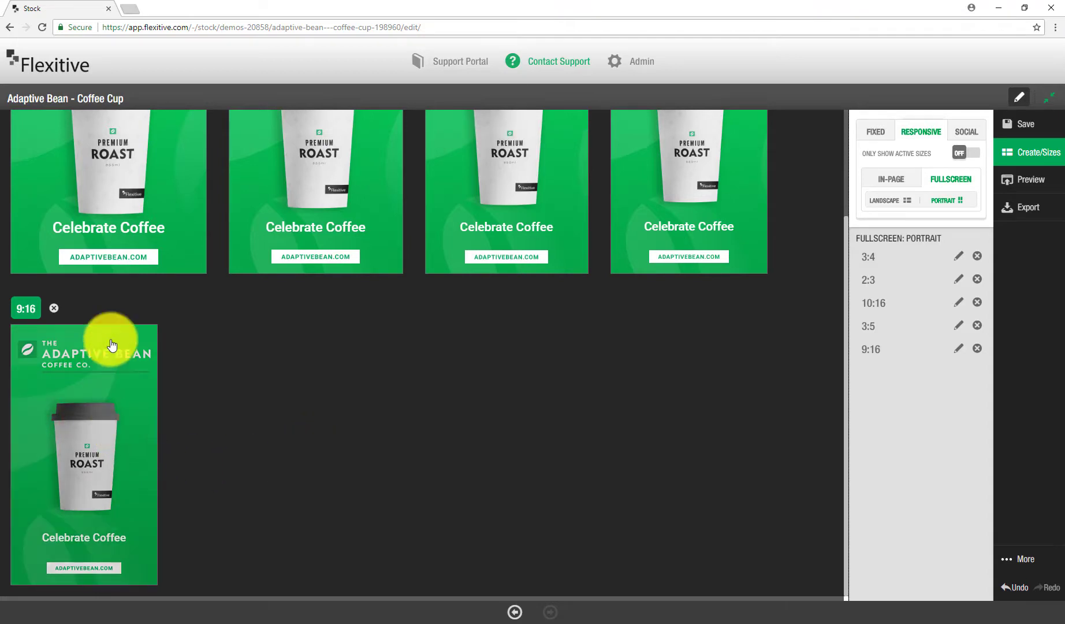
- In the 9:16 portrait size, reshape the headline into two larger centered lines above the call-to-action image, and return to the size overview
left_click(104, 443)
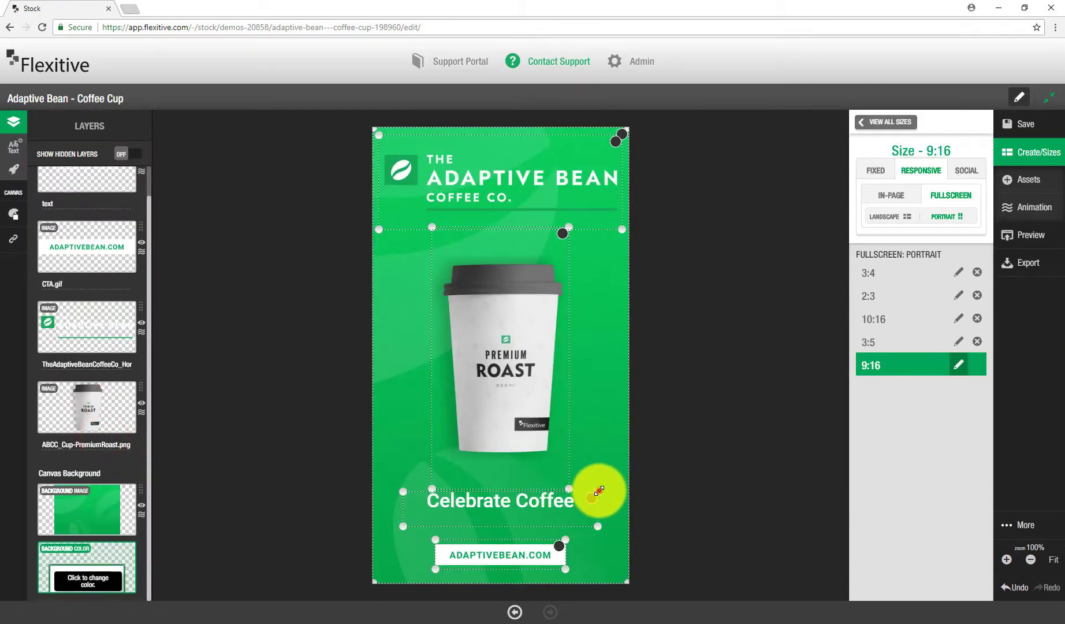
left_click(599, 491)
left_click_drag(599, 528, 565, 499)
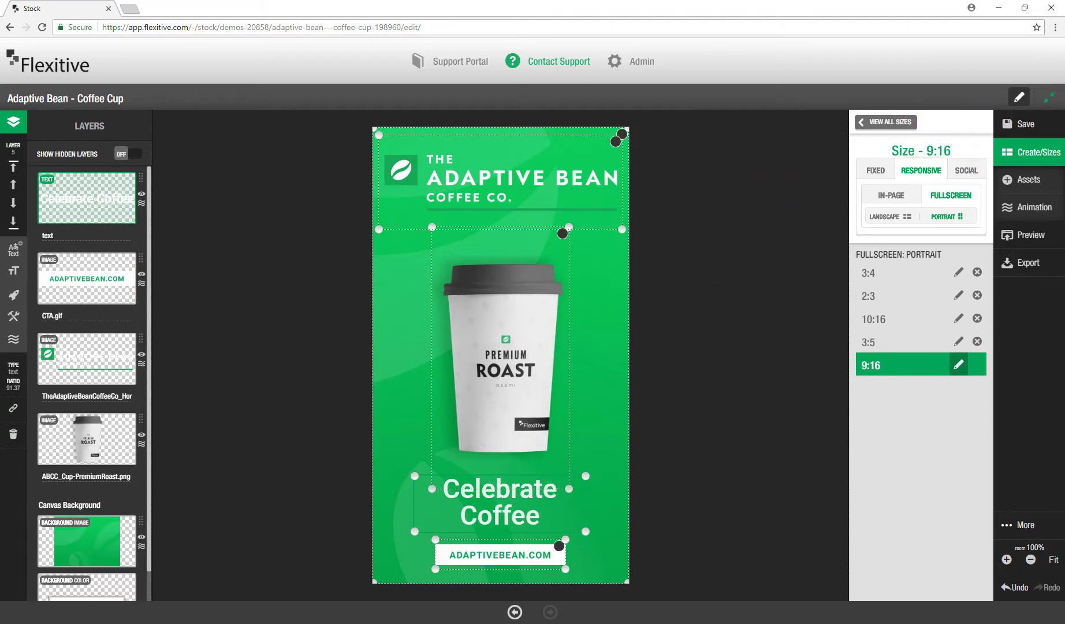
left_click(14, 316)
left_click(85, 380)
left_click(885, 121)
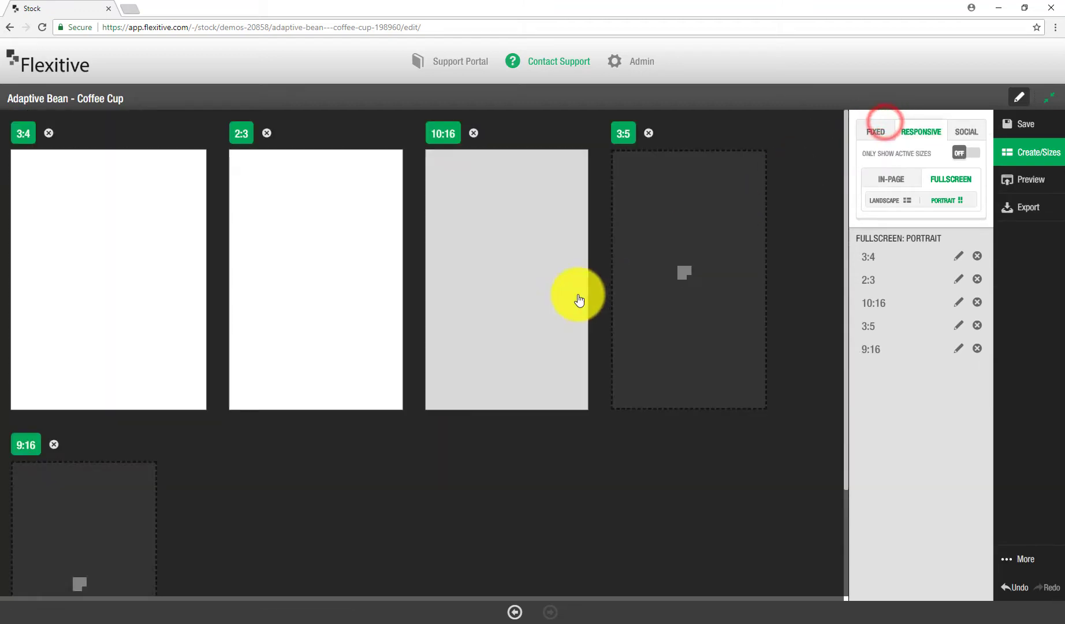
- Review the portrait sizes, then delete the 3:5 version and recreate it by inheriting from the 9:16 size
scroll(250, 388, "down", 2)
scroll(344, 365, "up", 2)
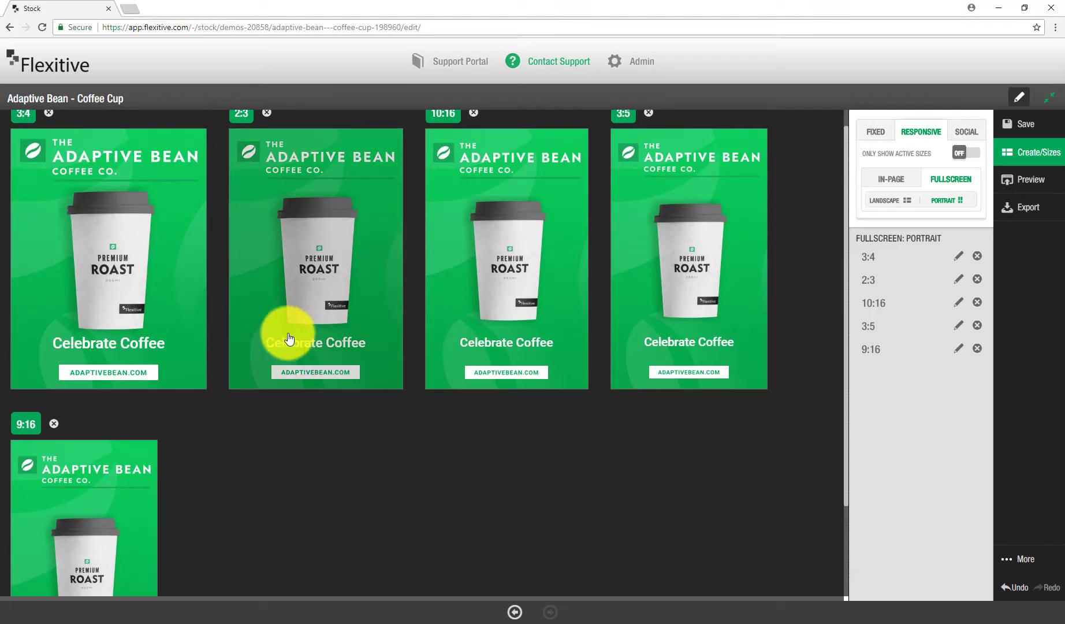
scroll(271, 393, "down", 2)
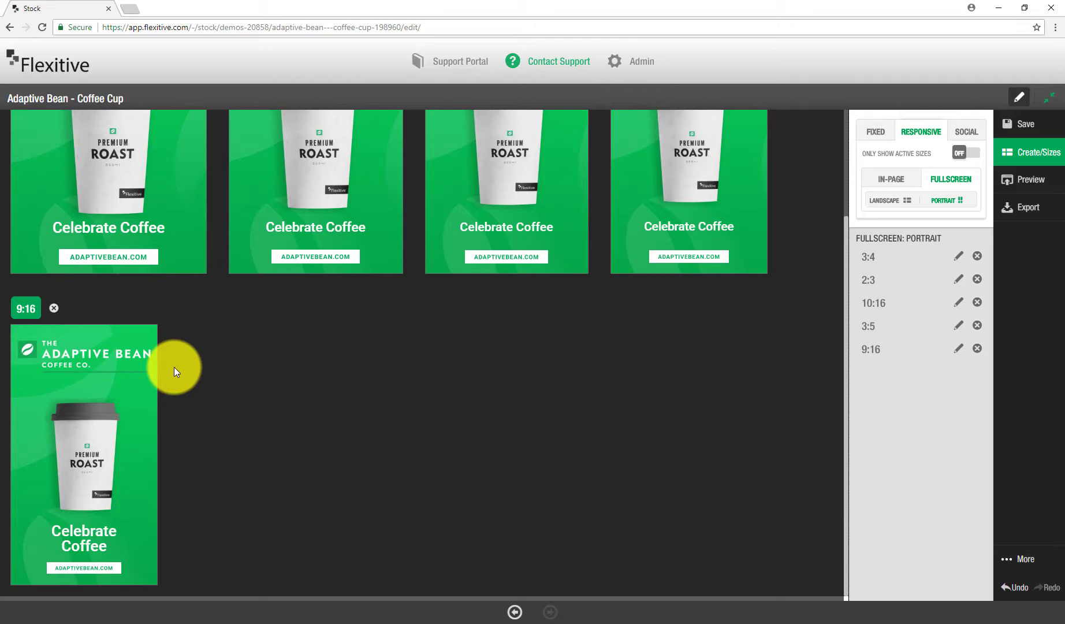
scroll(607, 422, "up", 2)
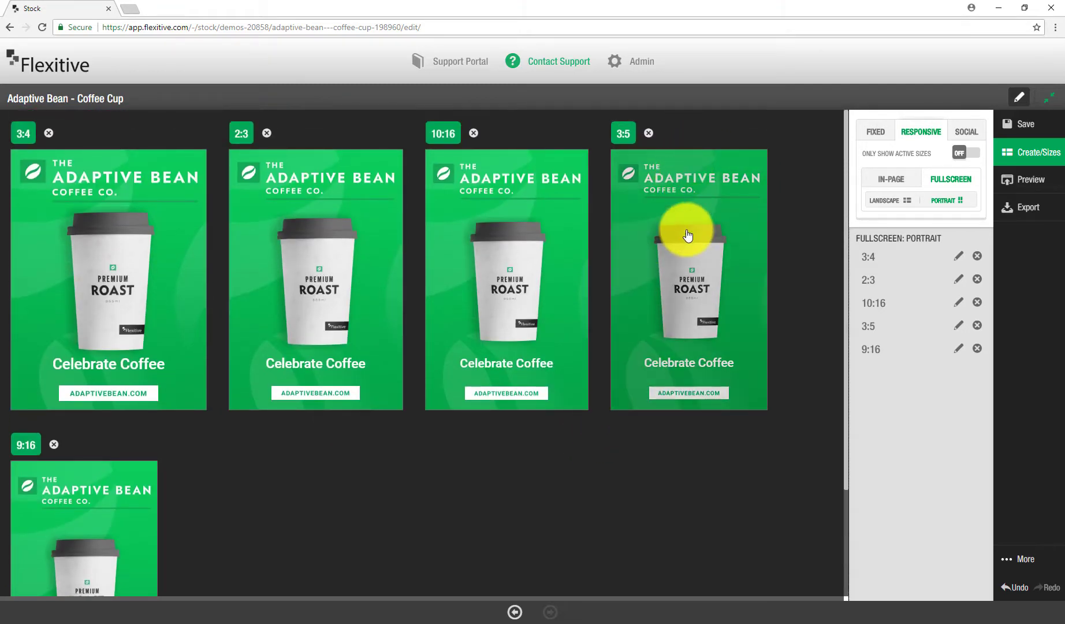
scroll(678, 235, "down", 1)
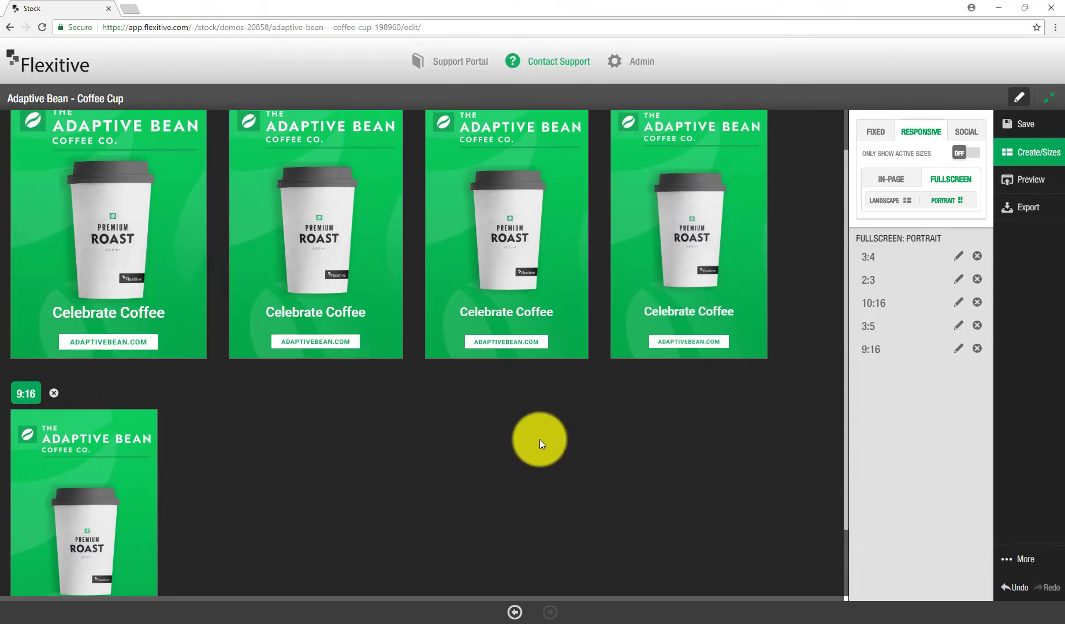
scroll(540, 440, "up", 1)
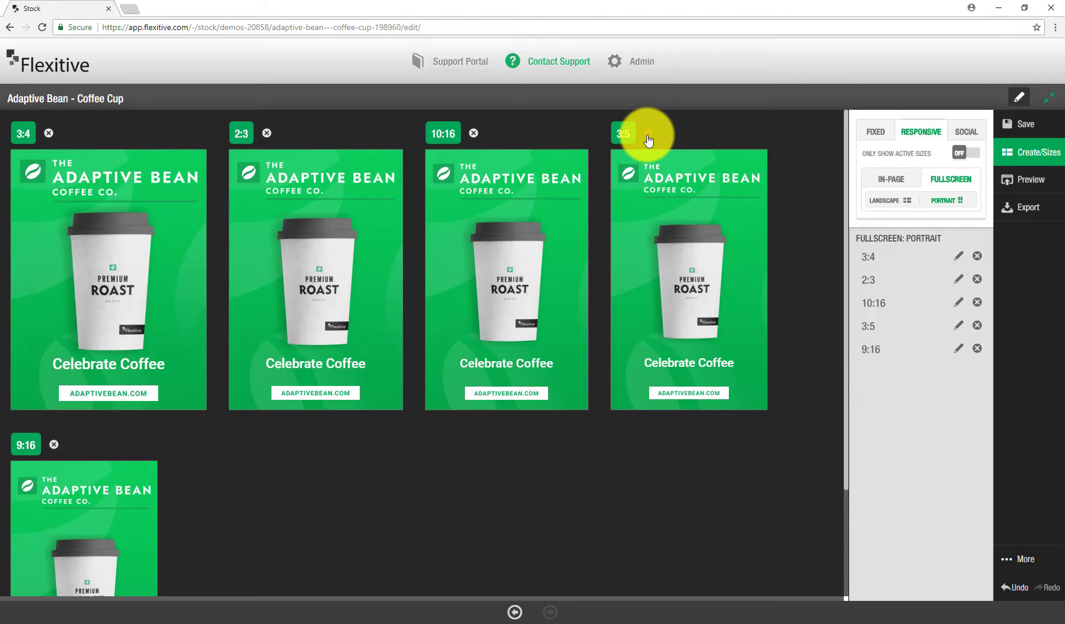
left_click(648, 134)
left_click(691, 132)
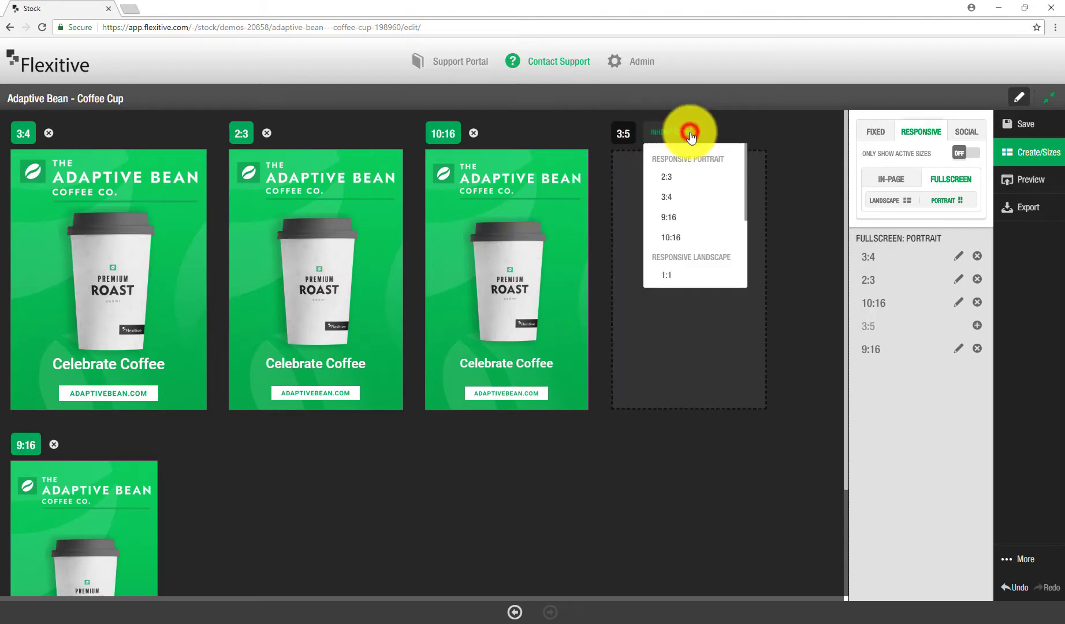
left_click(690, 222)
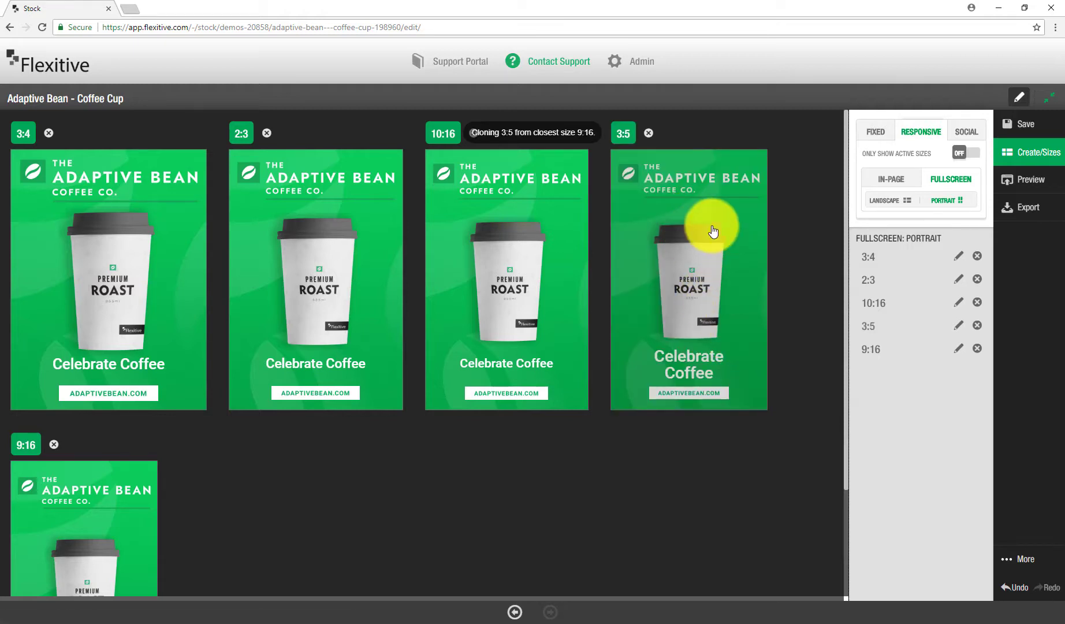
scroll(238, 466, "down", 1)
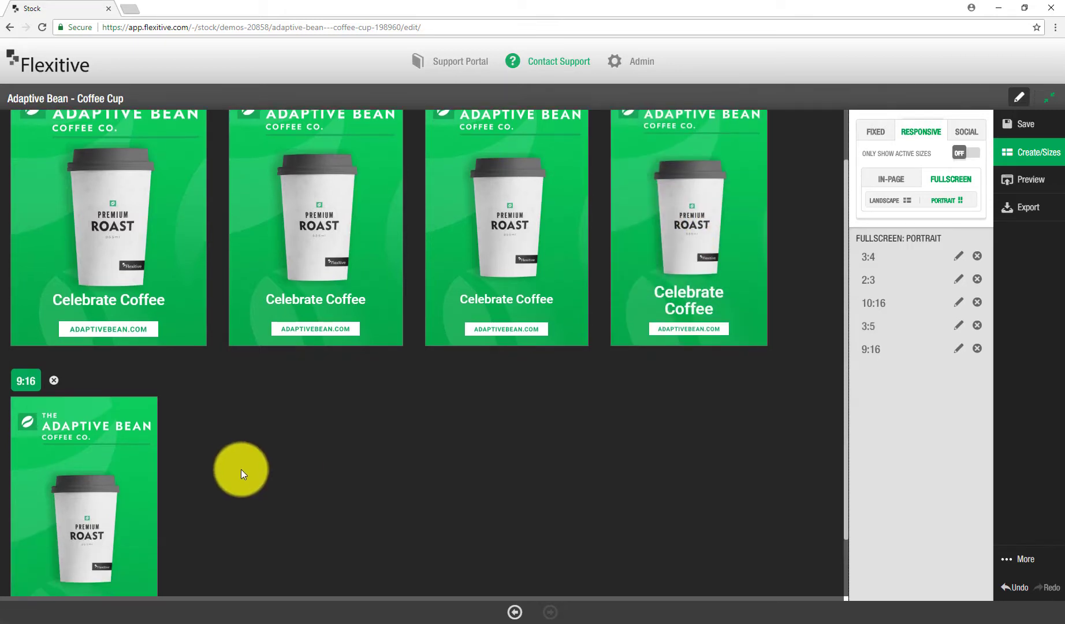
scroll(572, 399, "up", 1)
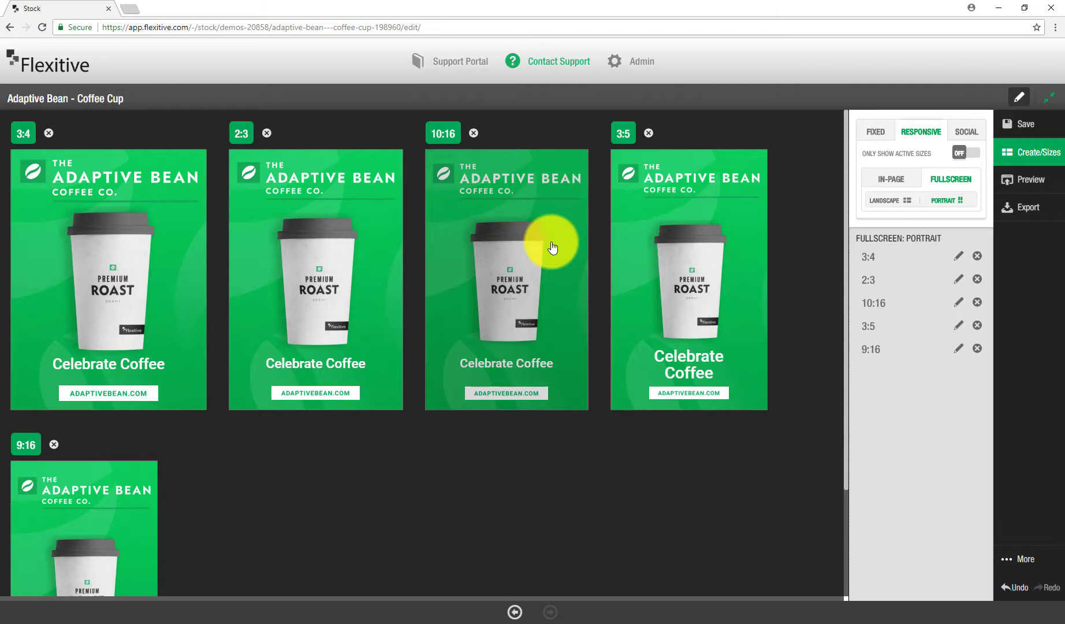
- Open the 16:9 full-screen landscape size for editing and start its animation with a first frame
left_click(902, 202)
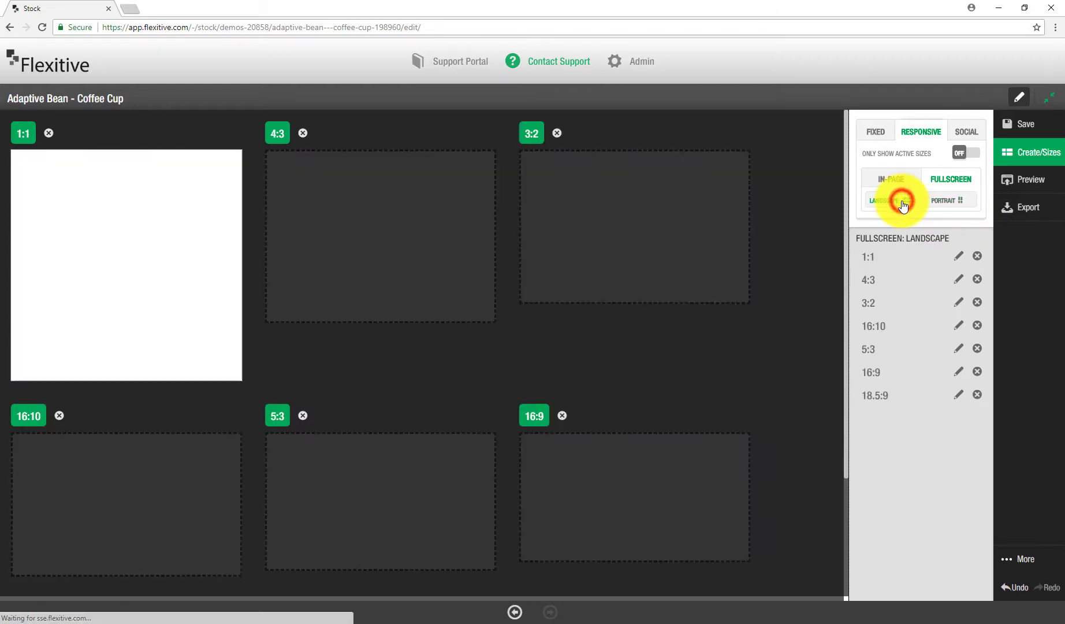
scroll(637, 302, "down", 3)
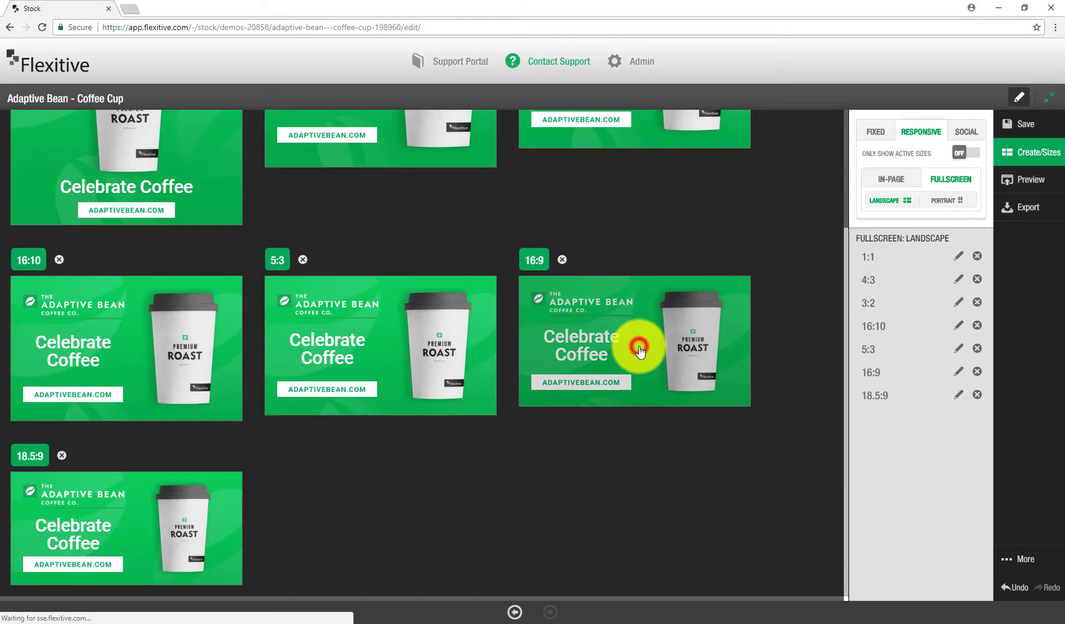
left_click(639, 350)
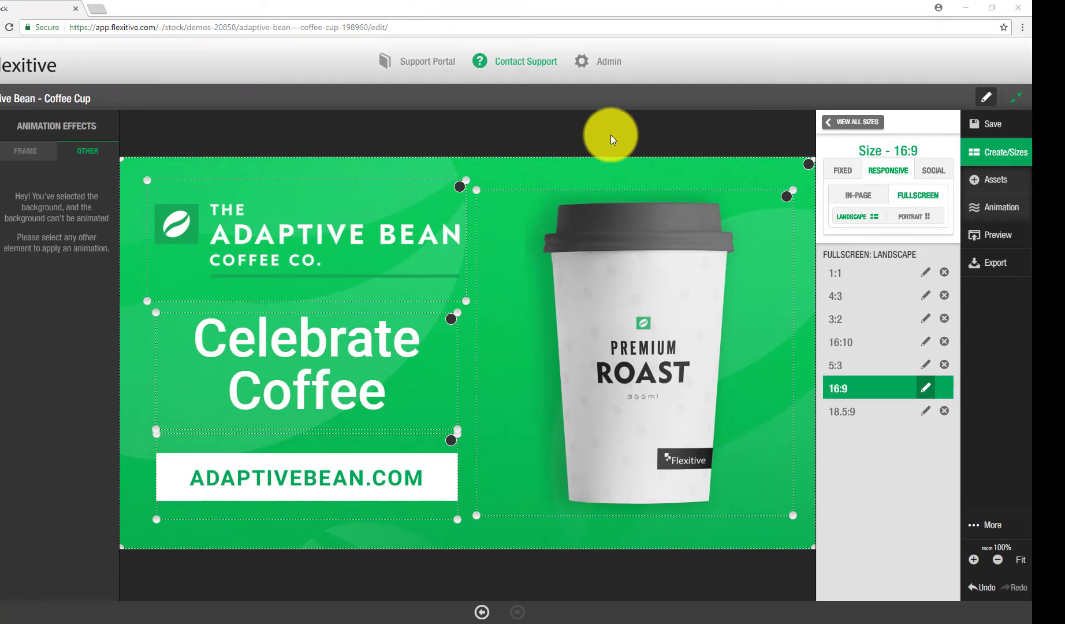
left_click(1020, 209)
left_click(864, 283)
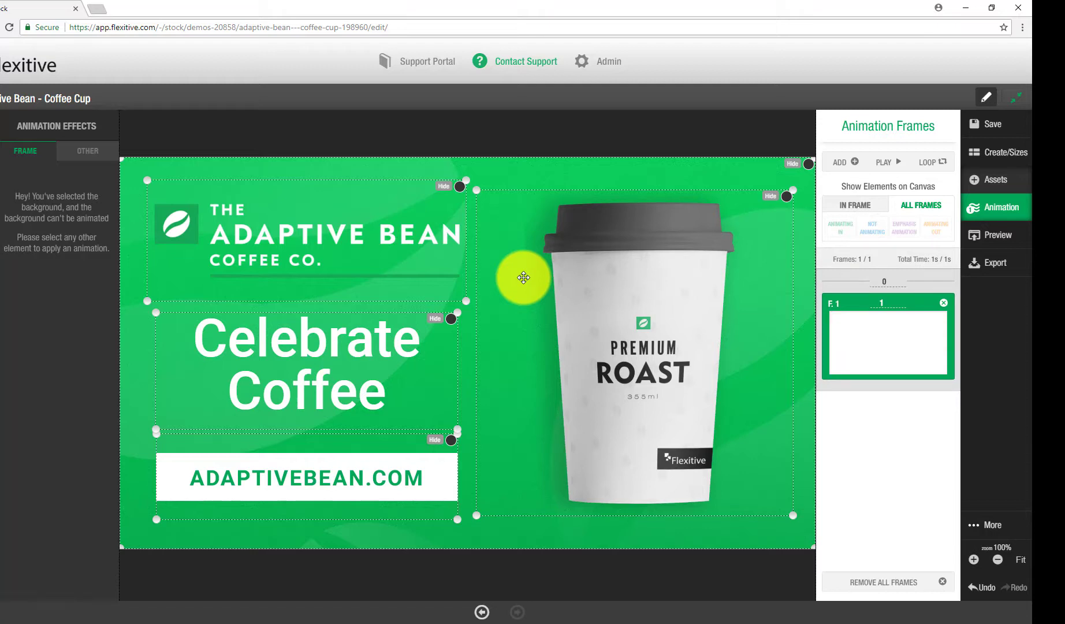
- In frame 1, show the background with a plain Fade In and the logo with the downward Fade In
left_click(678, 165)
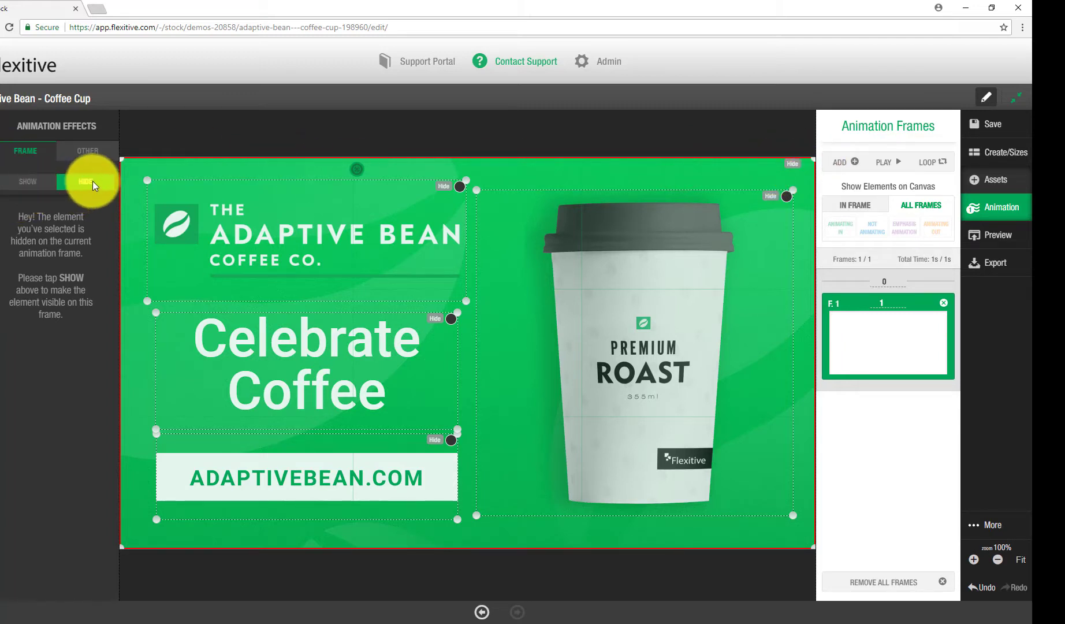
left_click(29, 183)
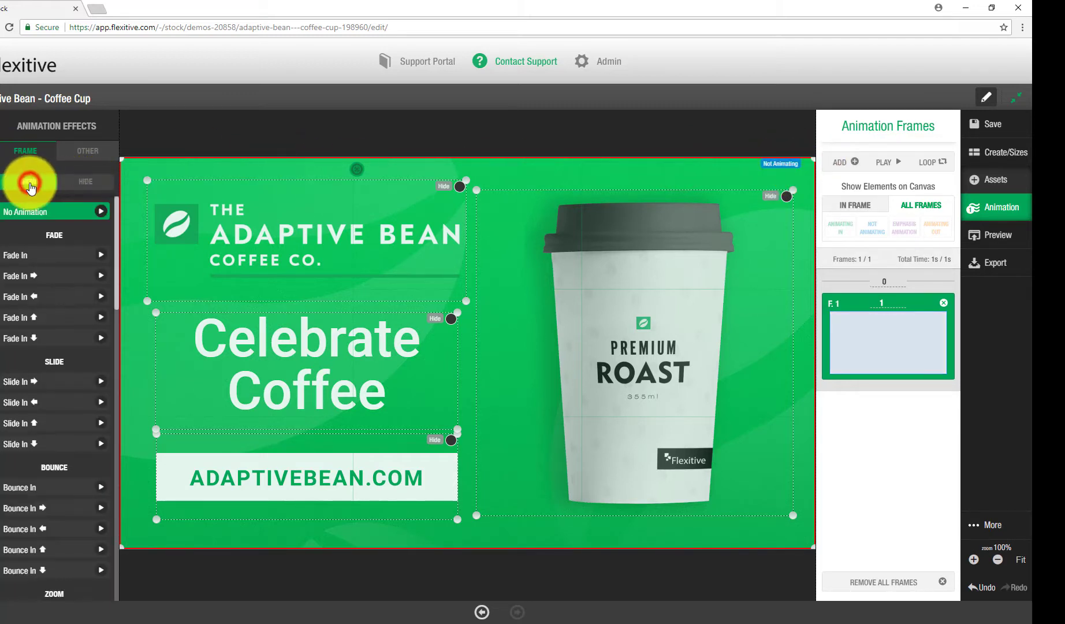
left_click(48, 255)
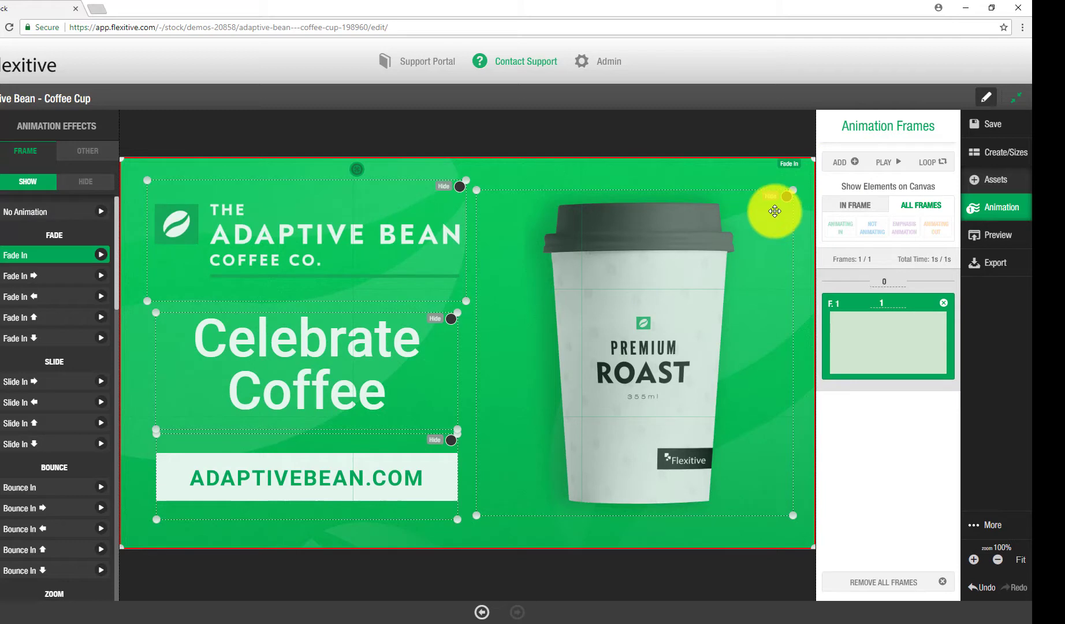
left_click(459, 191)
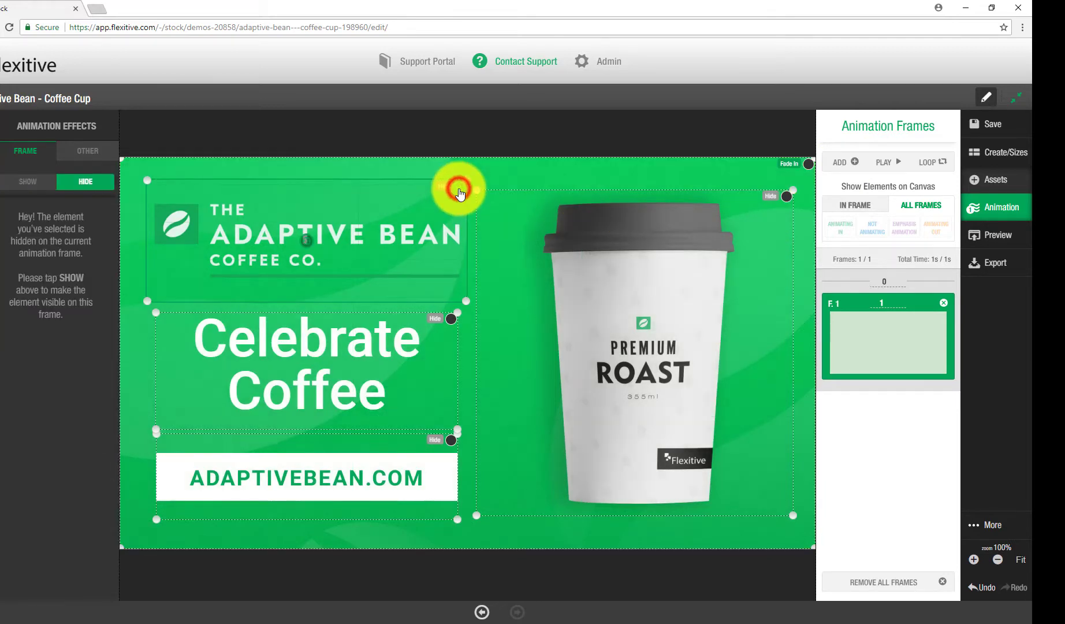
left_click(22, 181)
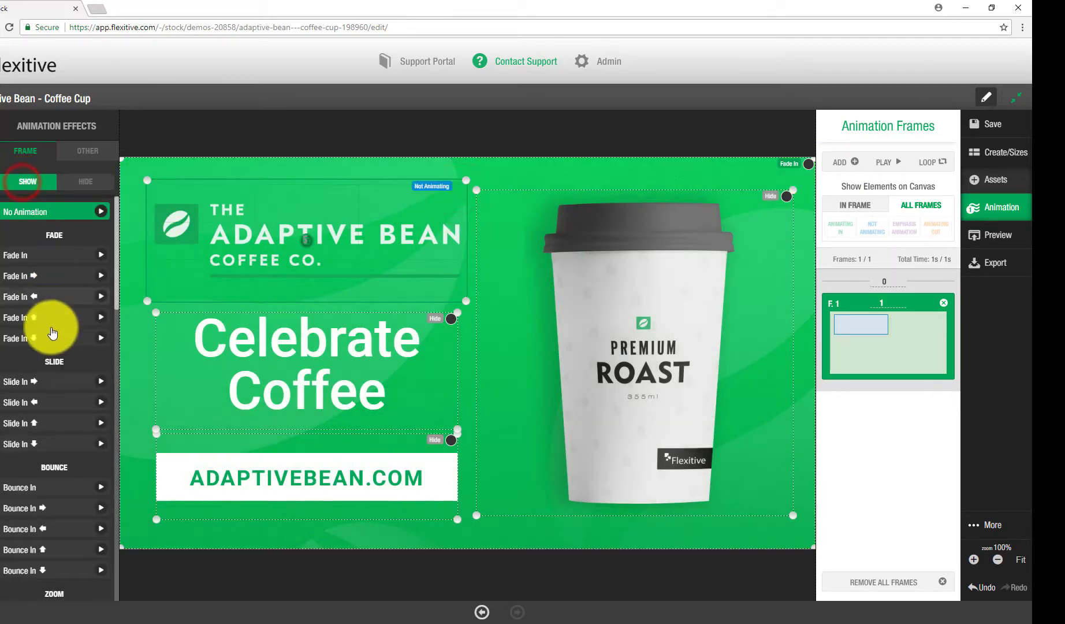
left_click(34, 340)
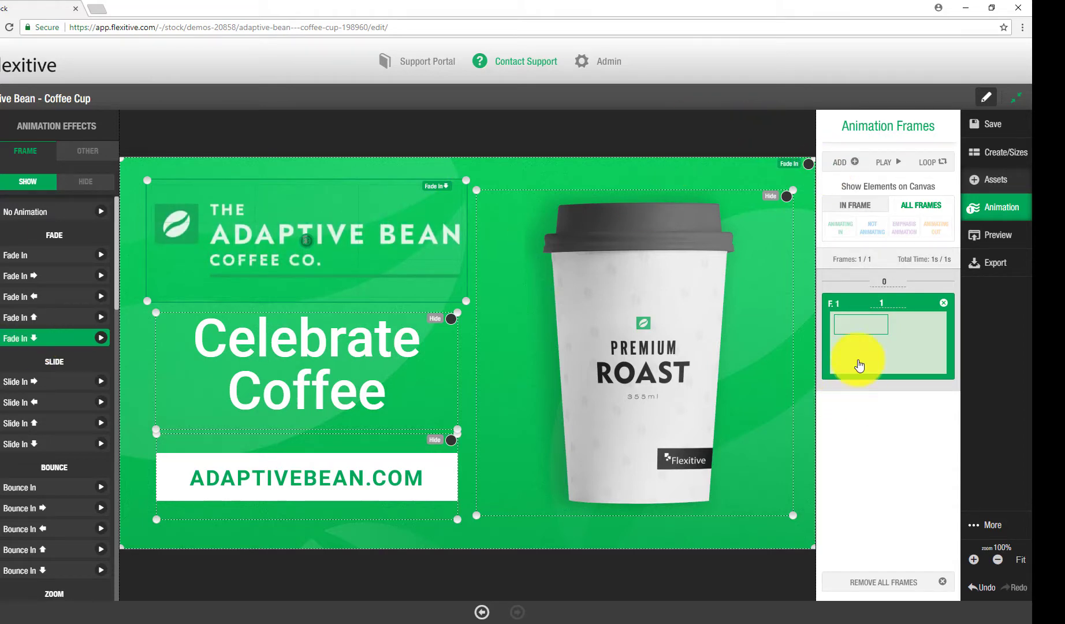
- Add a second animation frame and show the coffee cup in it with the Puff In effect
left_click(854, 164)
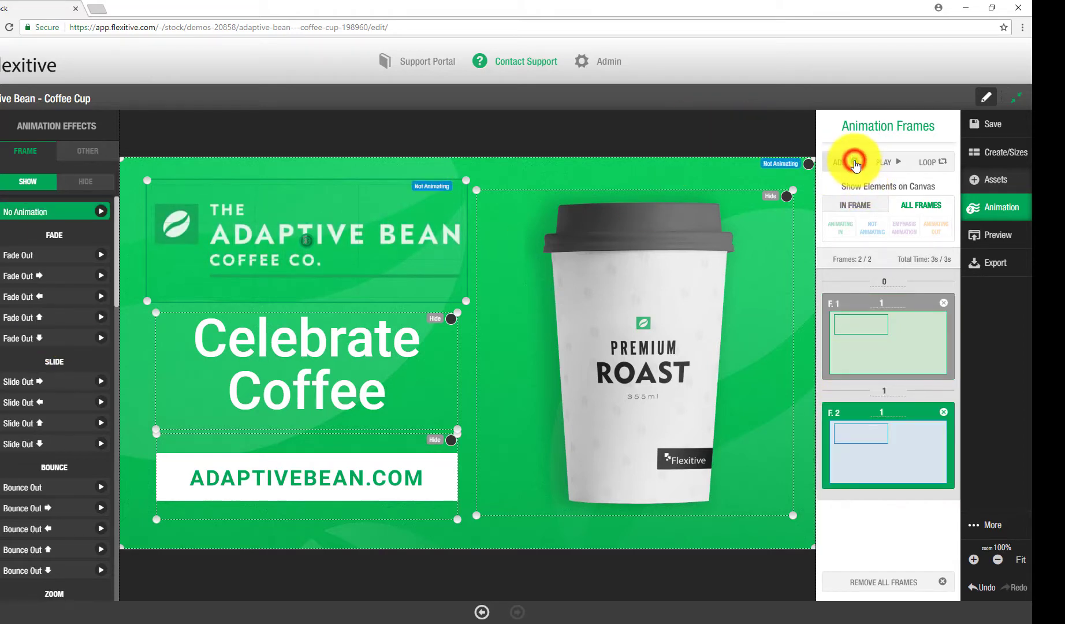
left_click(690, 342)
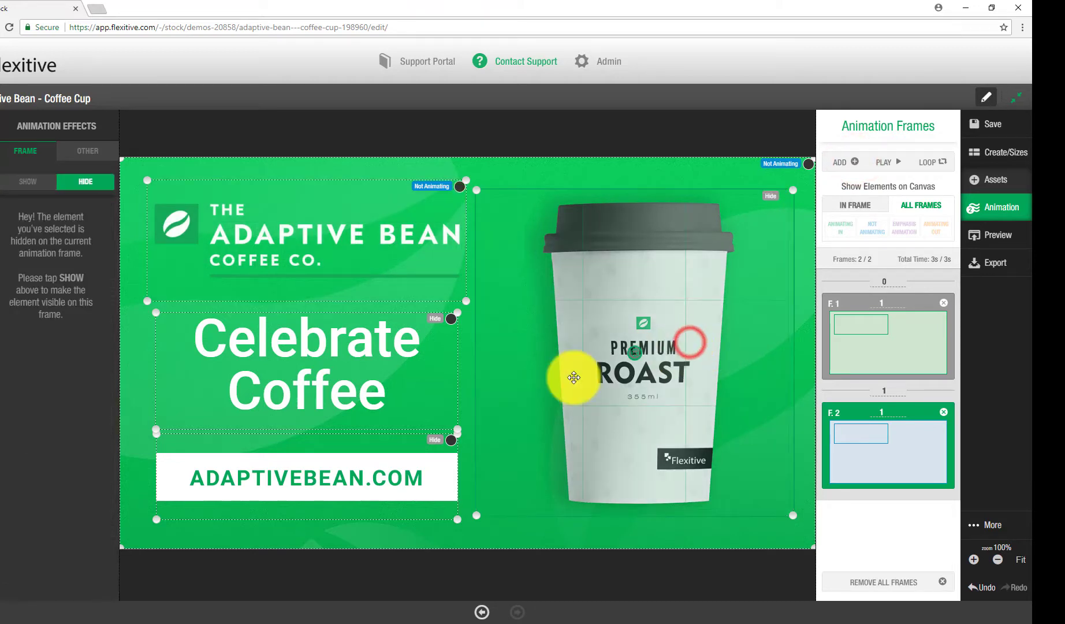
left_click(30, 184)
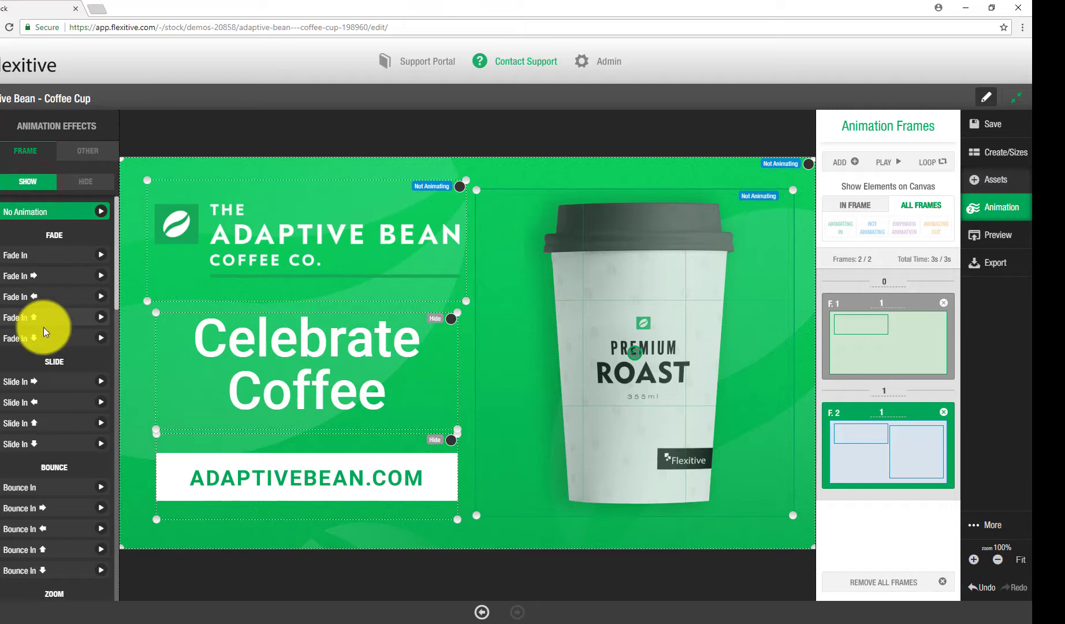
scroll(52, 404, "down", 10)
scroll(58, 422, "down", 3)
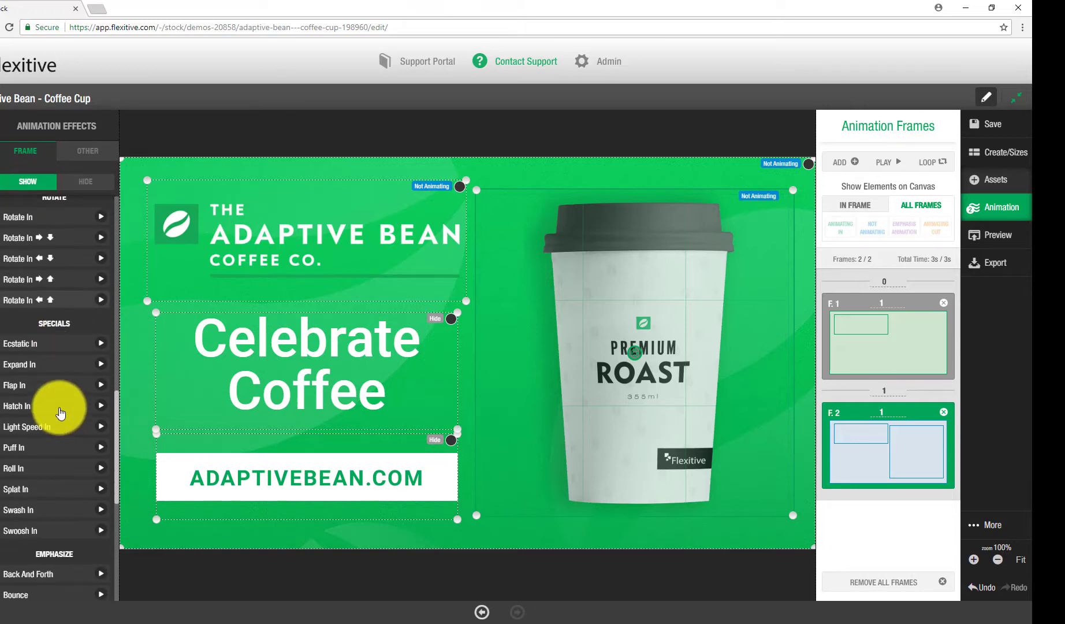
left_click(47, 448)
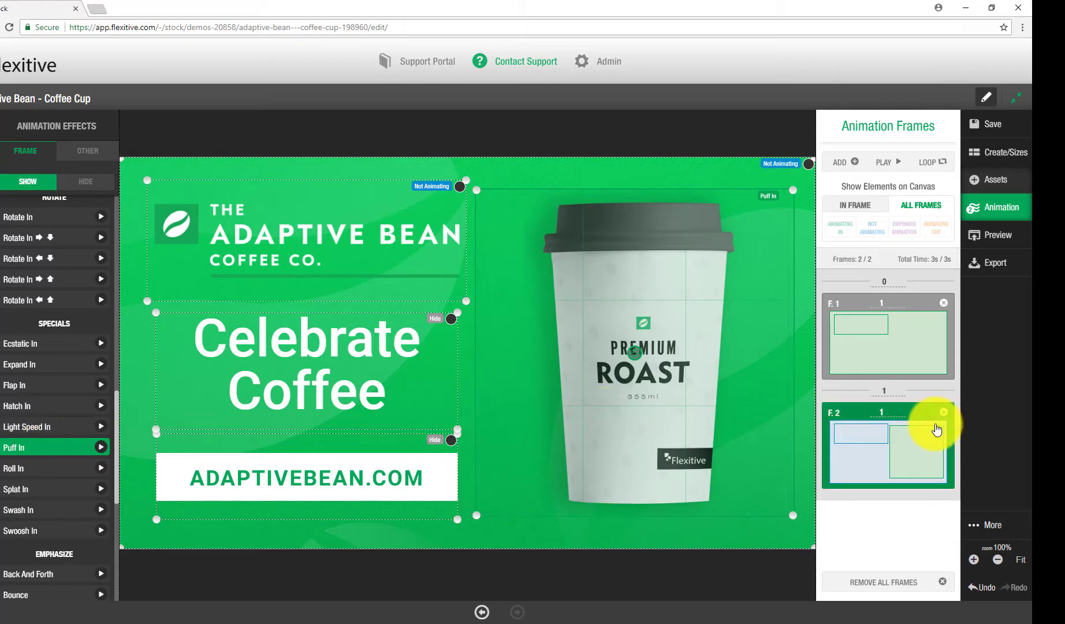
- Add a third animation frame and show the headline and call-to-action image together with the plain Fade In effect
left_click(850, 165)
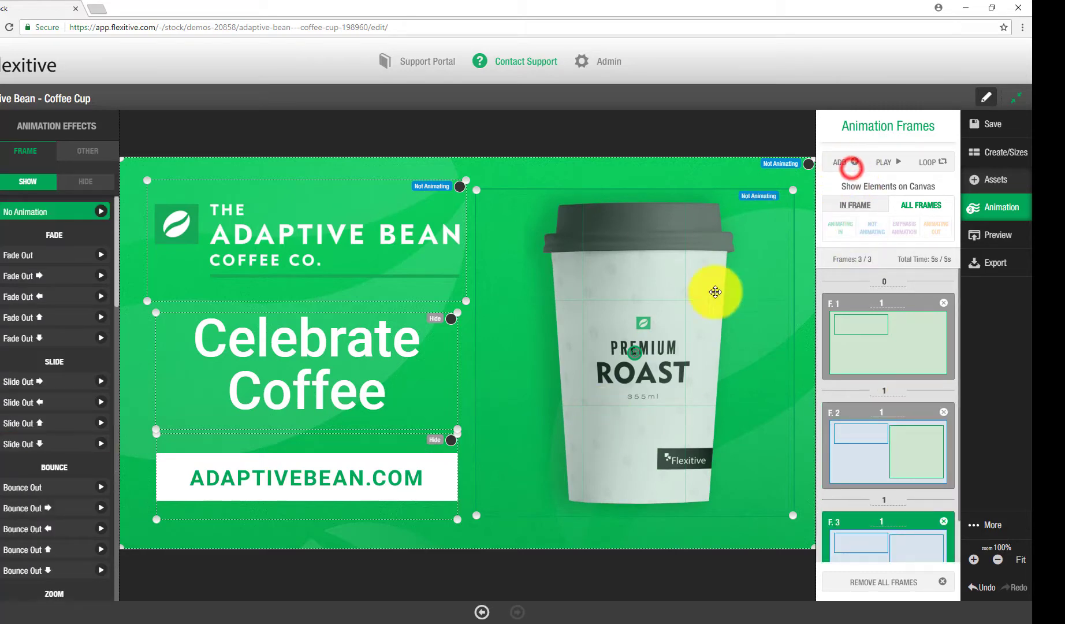
left_click(314, 341)
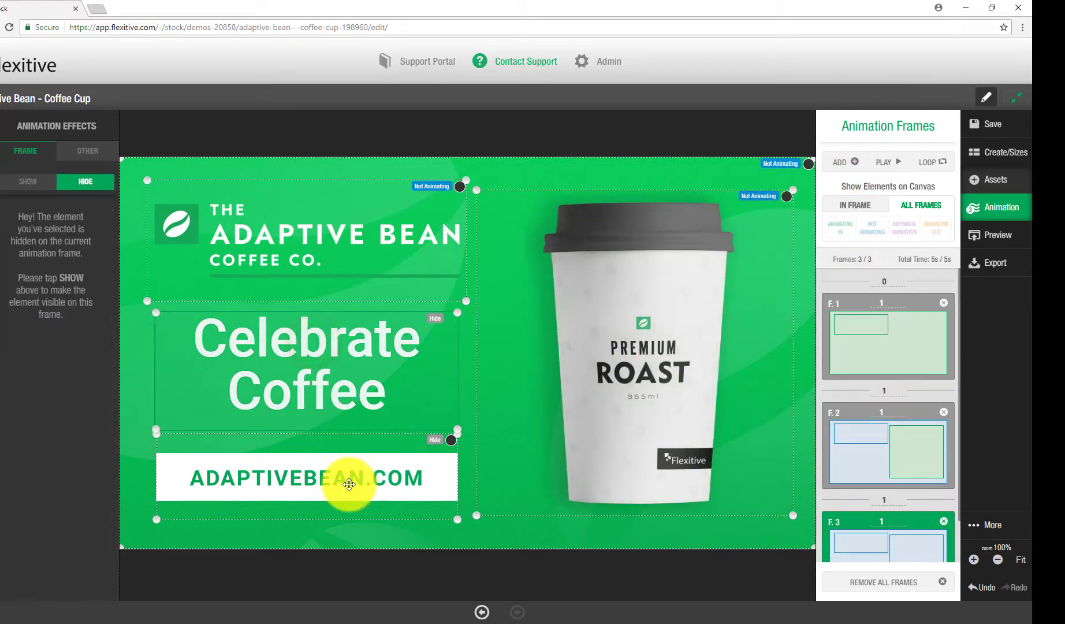
left_click(347, 476, "shift")
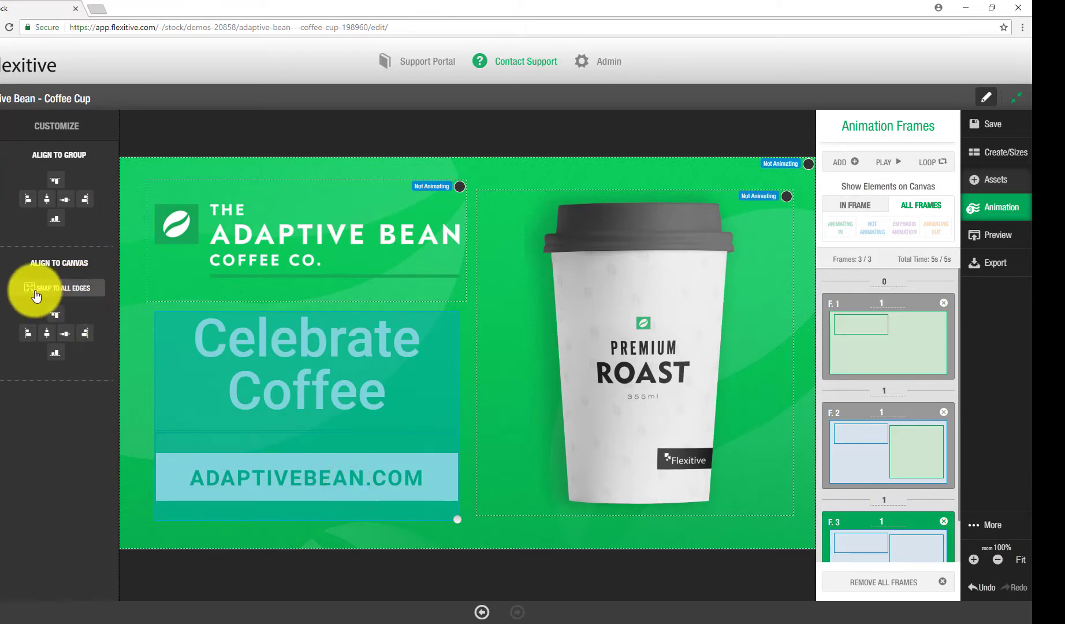
left_click(7, 266)
left_click(30, 180)
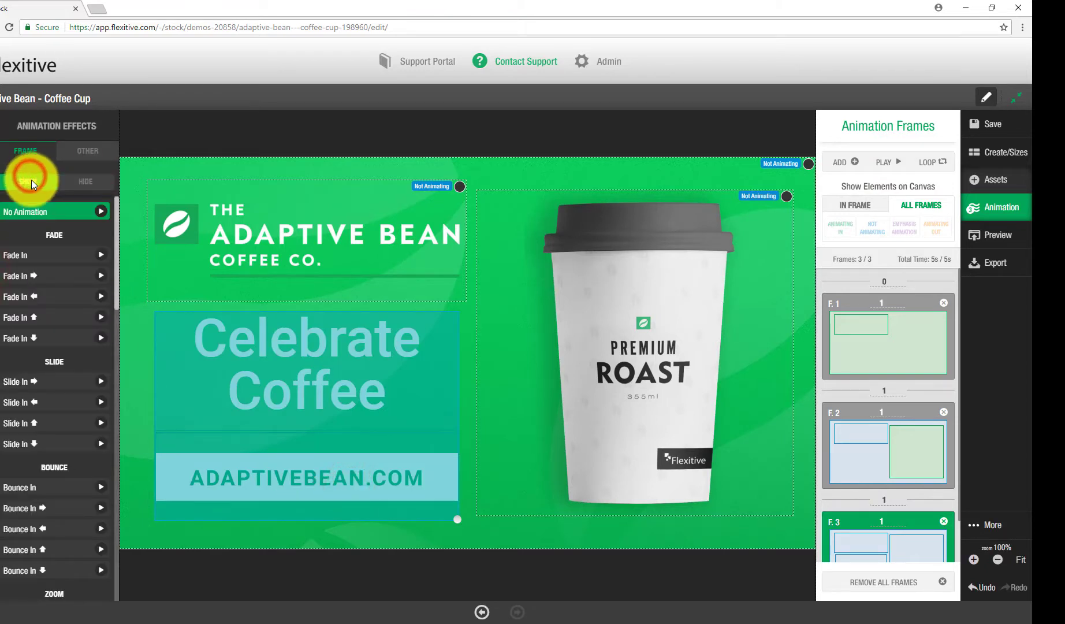
left_click(31, 257)
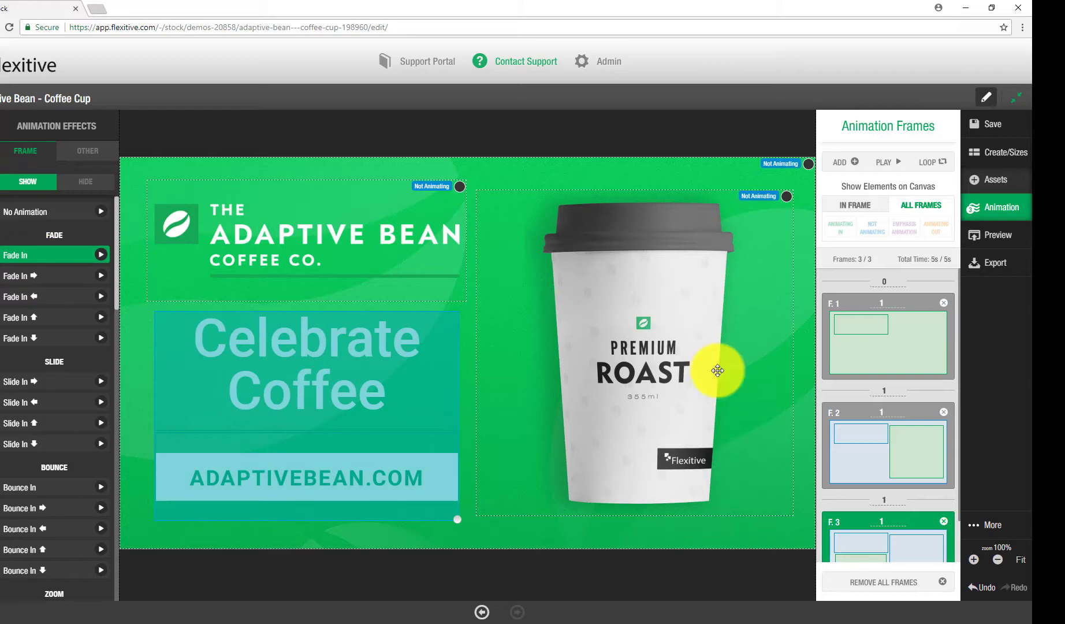
- Play the three-frame animation of the 16:9 size from frame 1 and clear the element selection
left_click(880, 361)
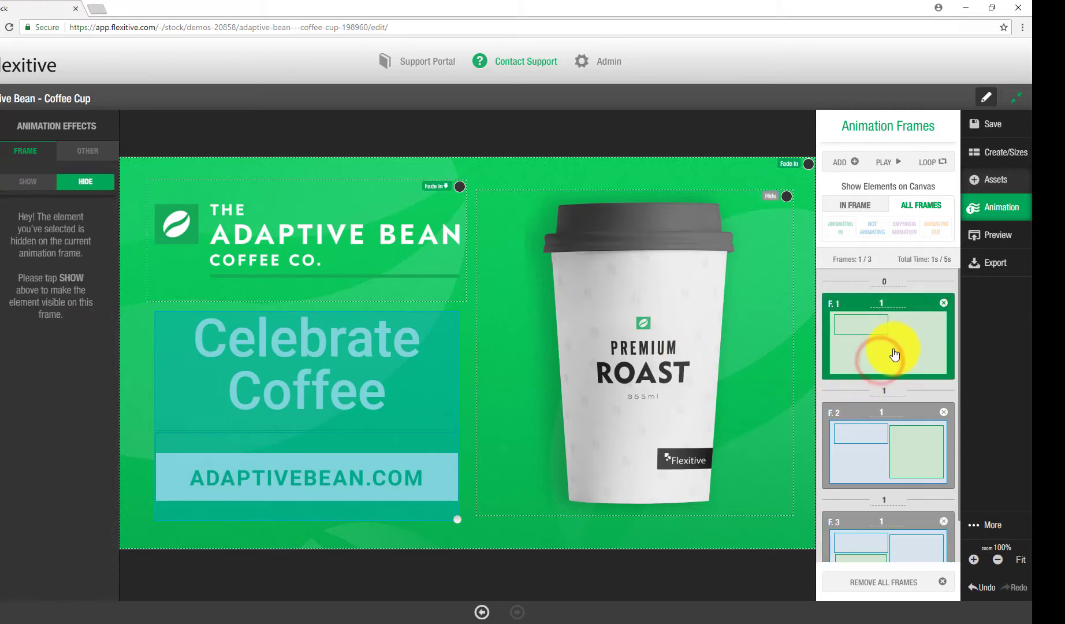
left_click(888, 162)
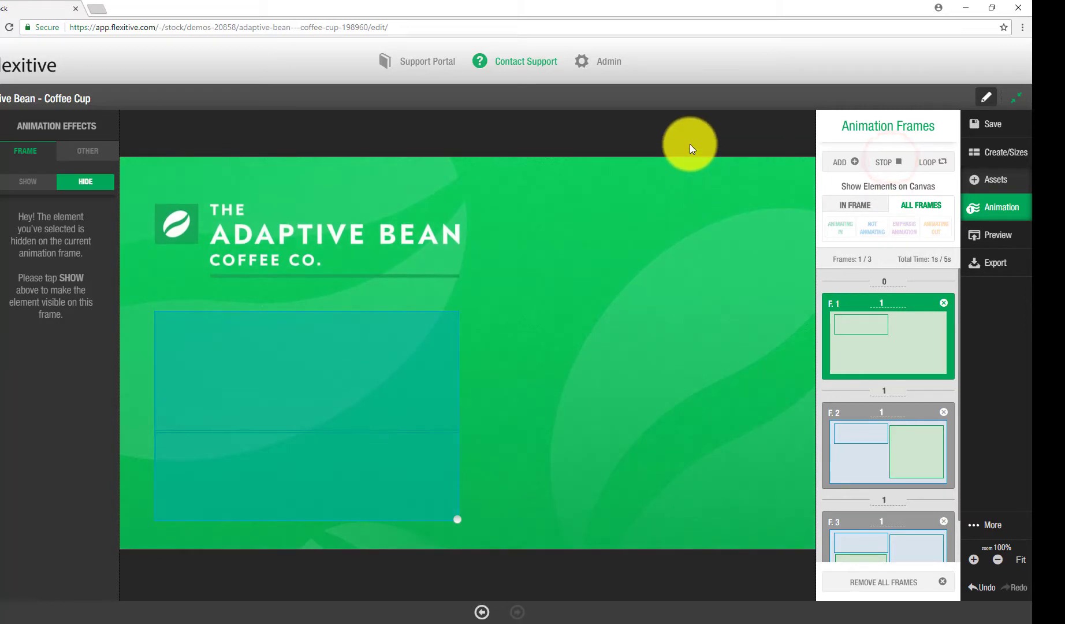
left_click(690, 144)
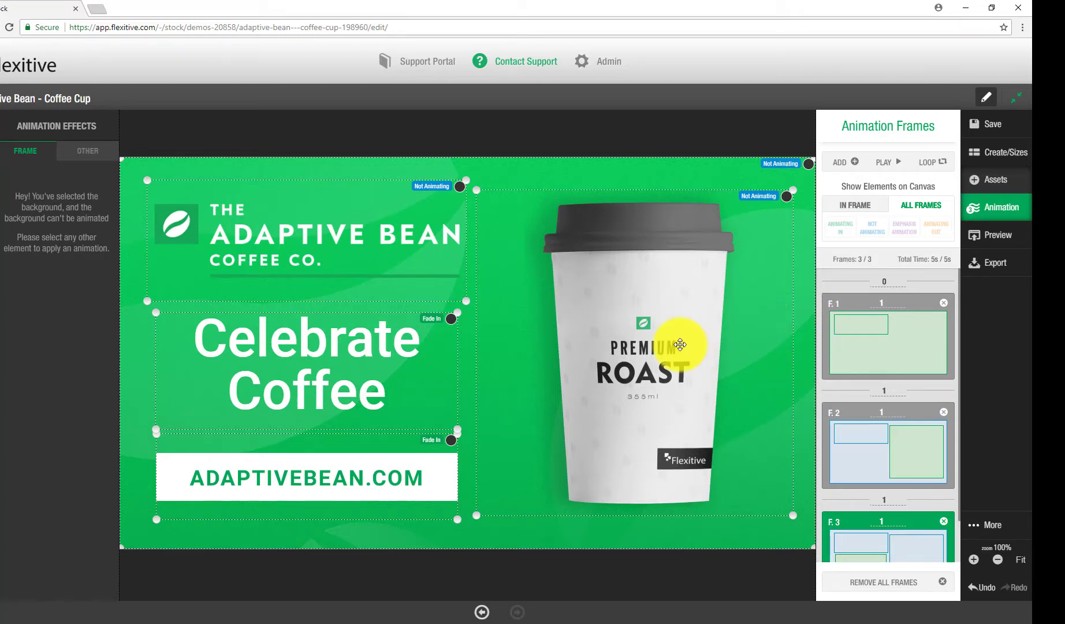
- Add a fourth animation frame and apply the Pulse emphasis effect to the ADAPTIVEBEAN.COM call-to-action image in it
scroll(865, 387, "down", 1)
scroll(865, 387, "down", 1)
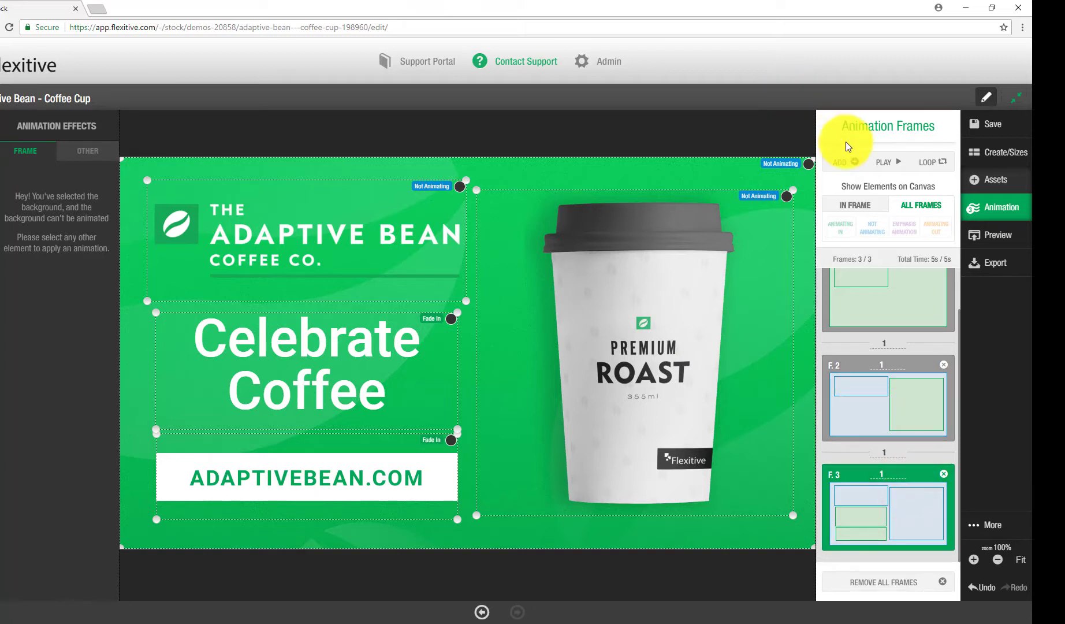
left_click(849, 164)
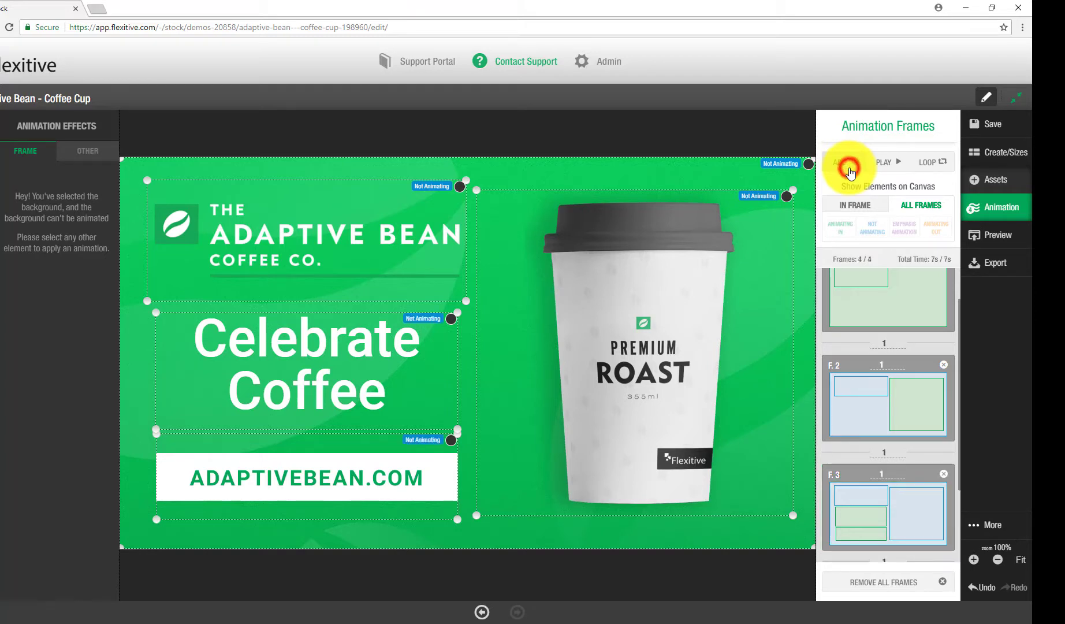
left_click(869, 497)
left_click(307, 476)
scroll(74, 324, "down", 15)
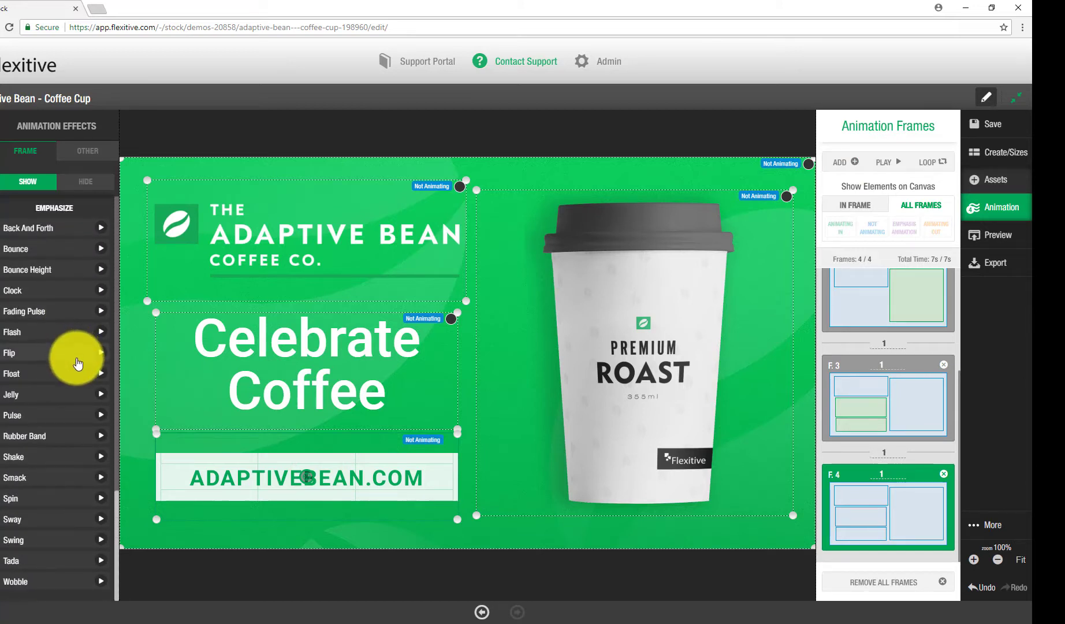
left_click(56, 421)
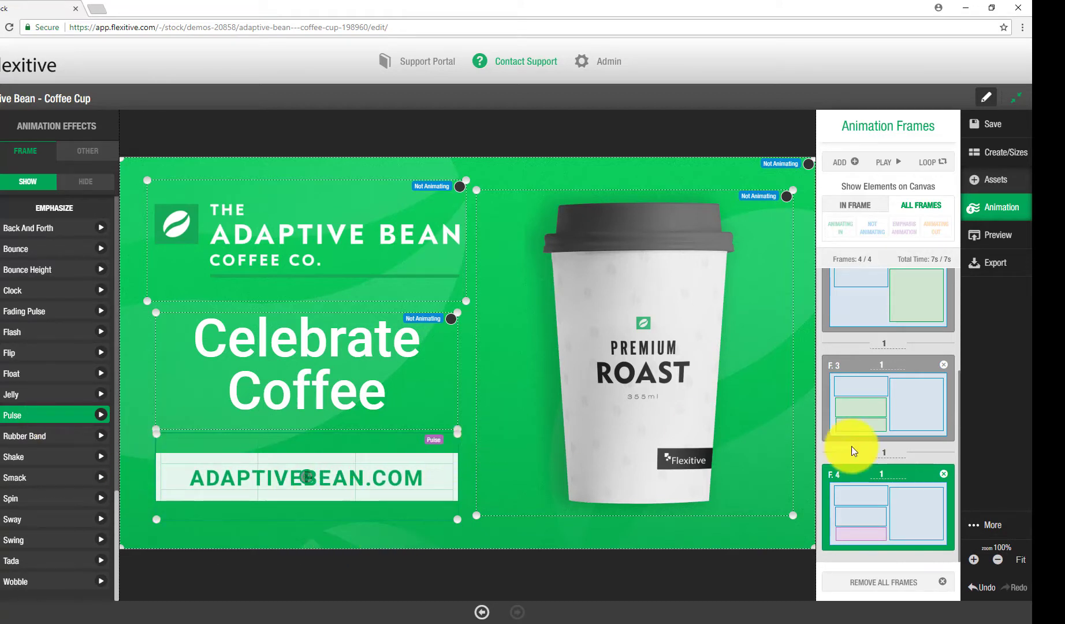
- Set the duration of animation frame 1 to 2 seconds
scroll(867, 482, "up", 3)
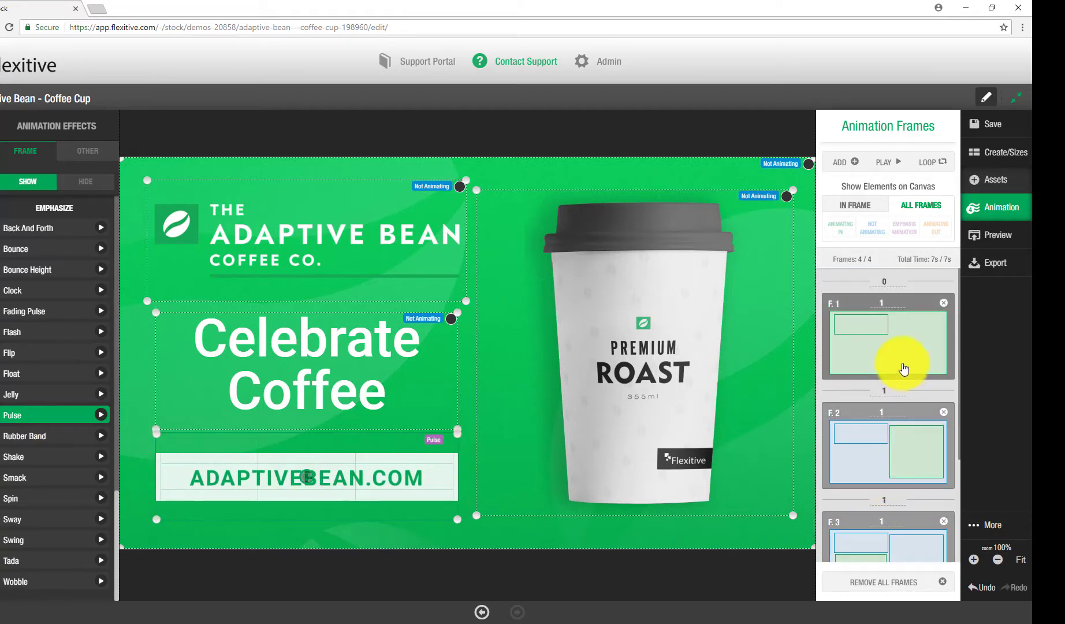
left_click(904, 364)
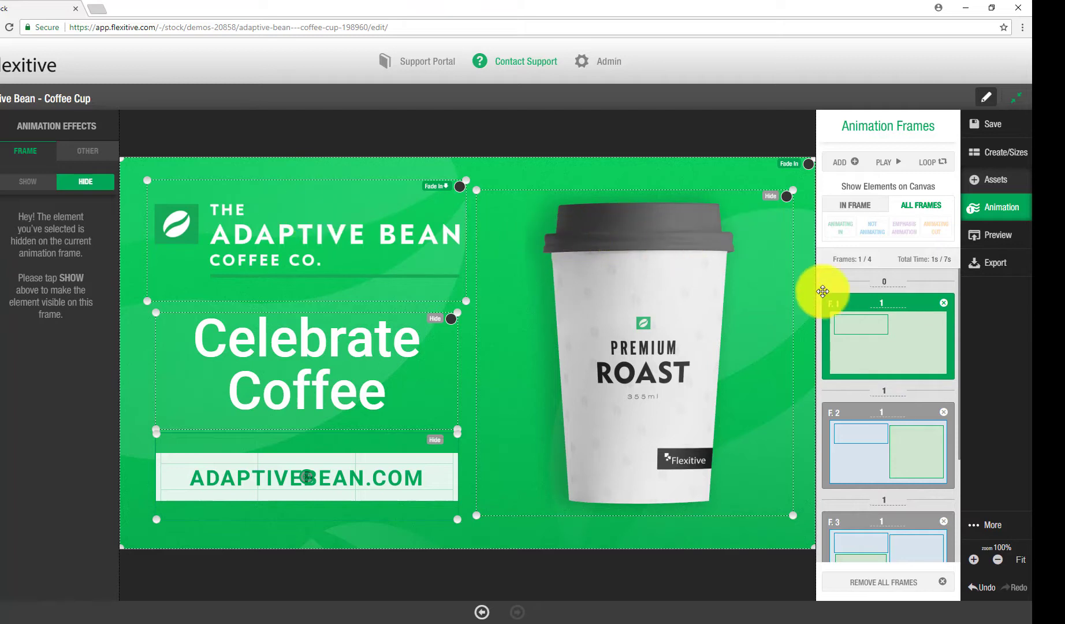
left_click(882, 303)
type("2")
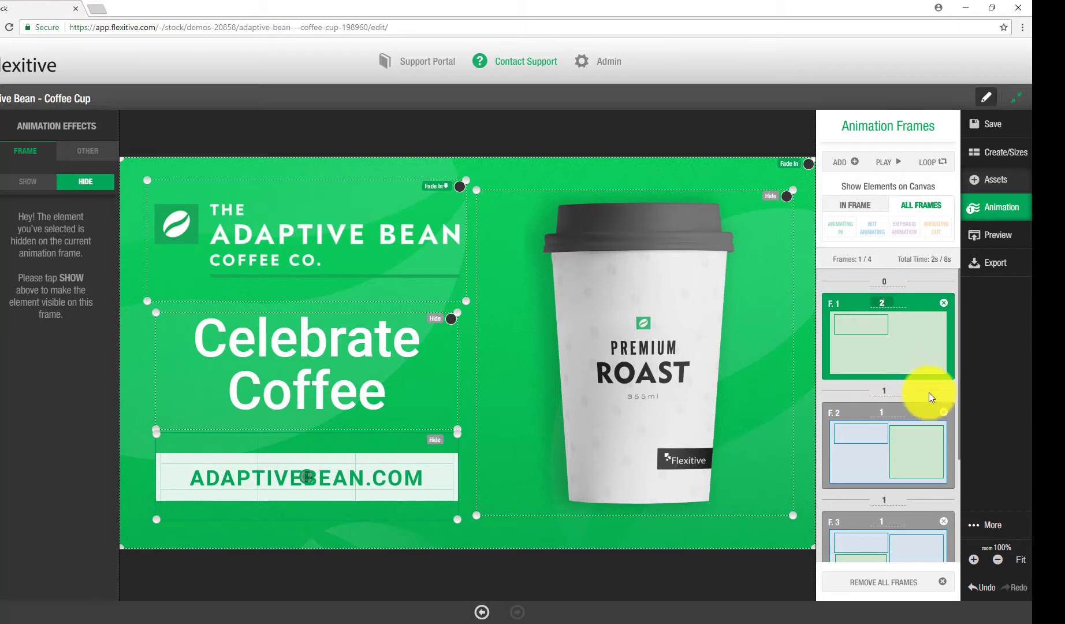
- Set the duration of animation frame 2, where the coffee cup appears, to 0.5 seconds
scroll(927, 393, "down", 2)
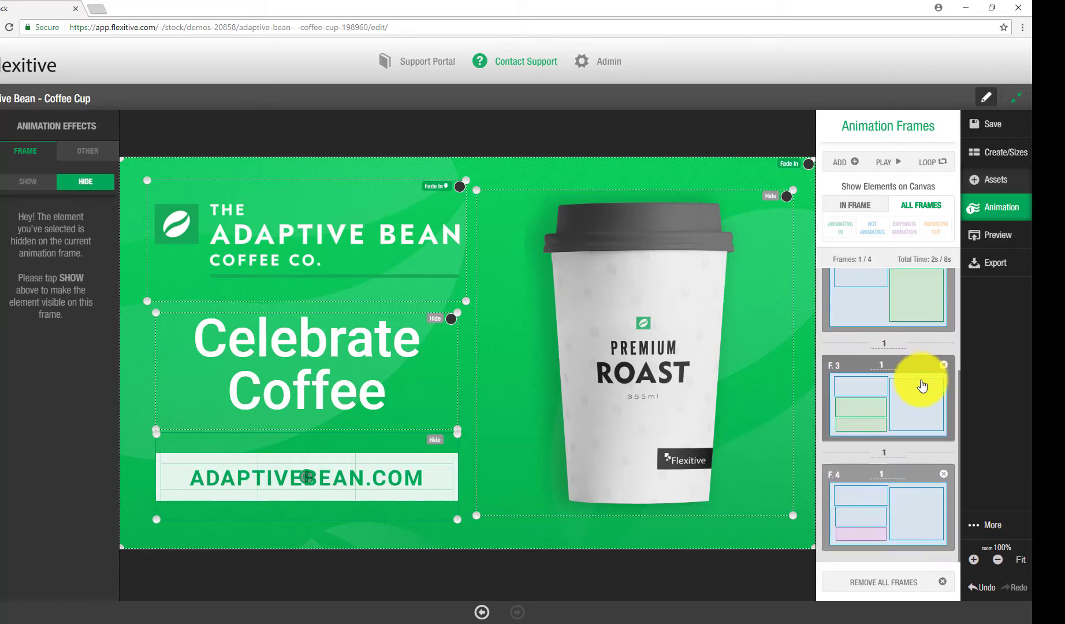
left_click(912, 398)
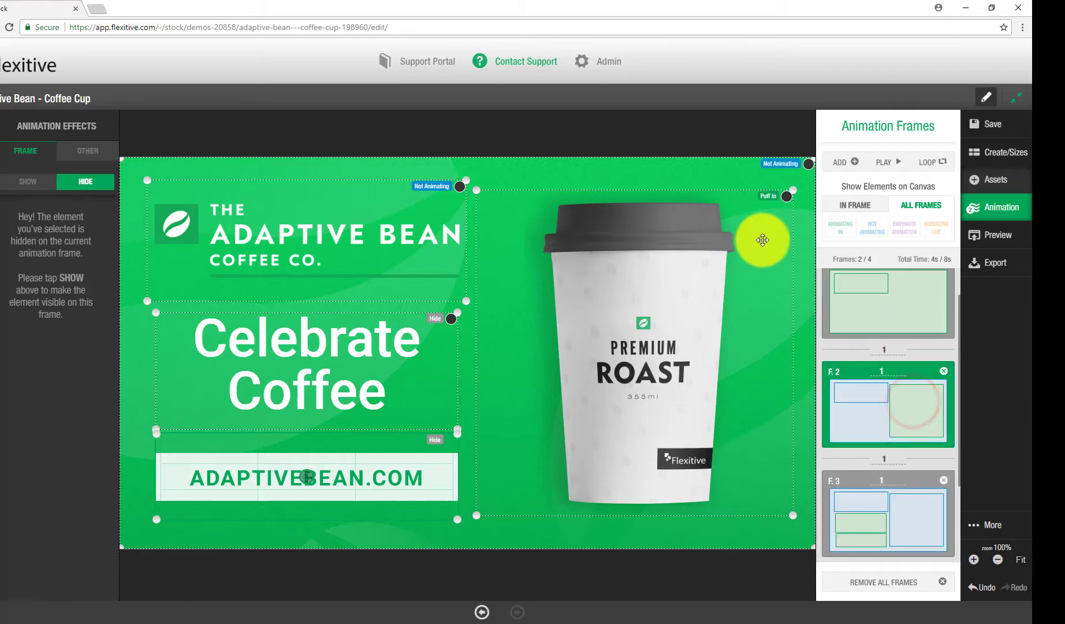
left_click(888, 370)
type("0.")
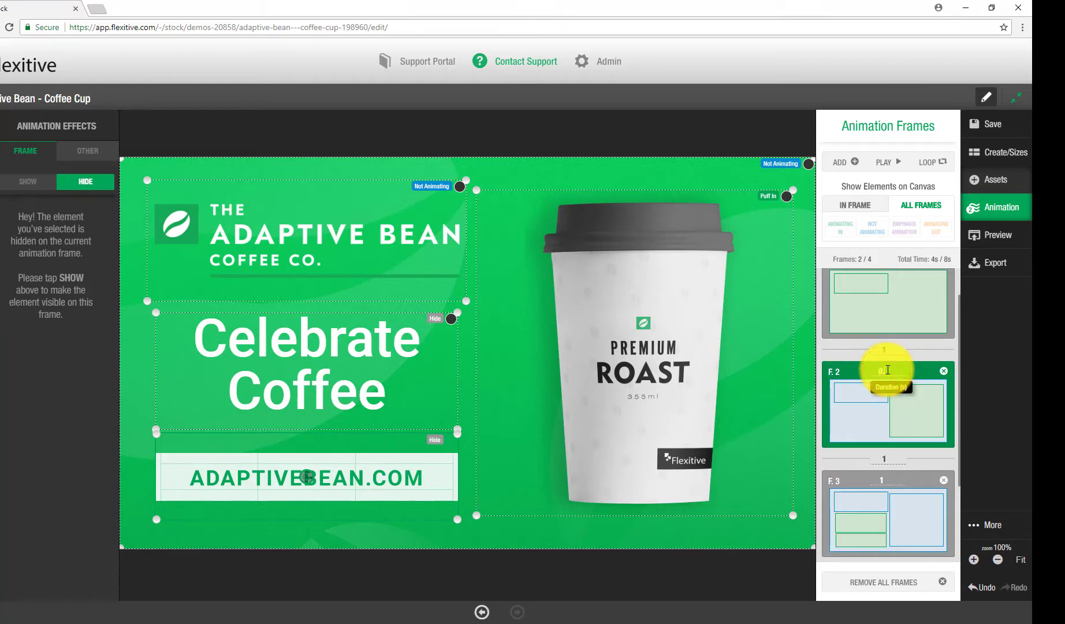
type("5")
- Set the delay between animation frames 3 and 4 to 3 seconds
scroll(897, 388, "down", 2)
left_click(905, 501)
left_click(920, 412)
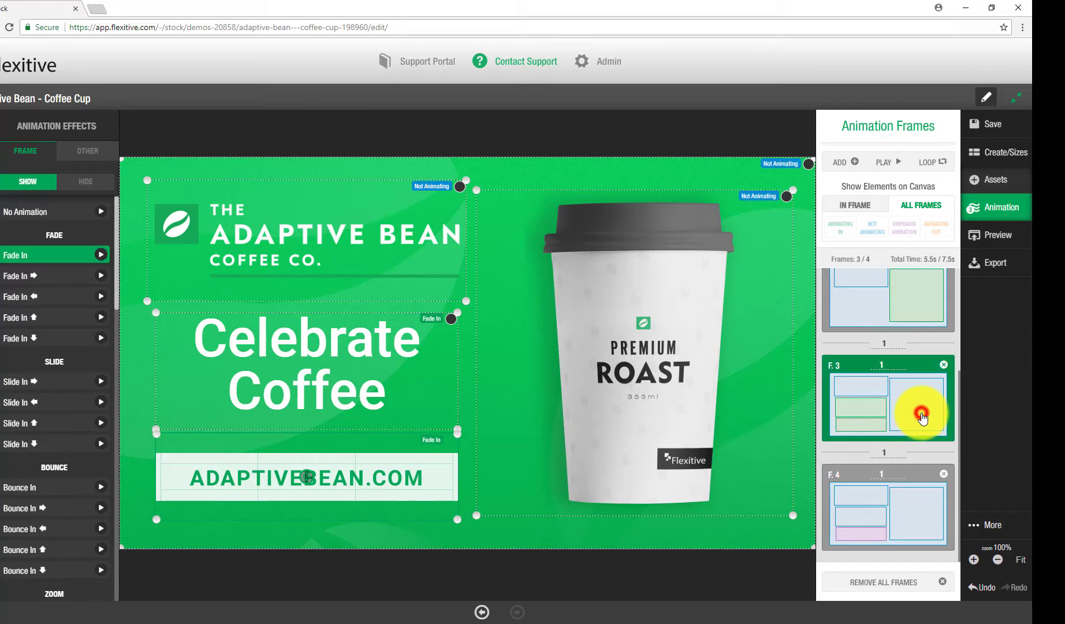
left_click(911, 504)
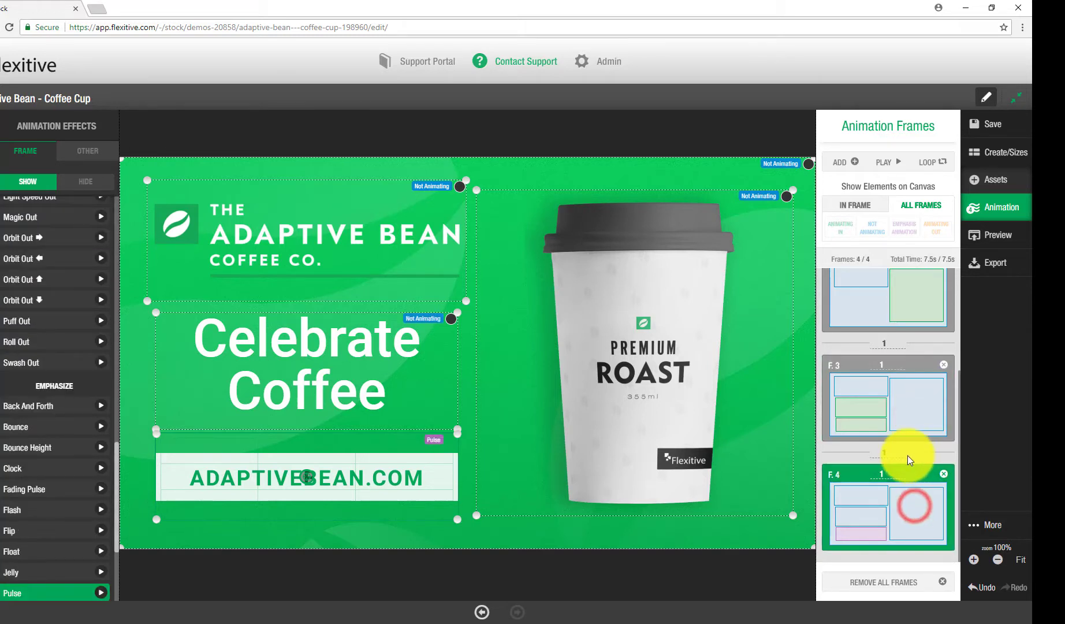
left_click(885, 453)
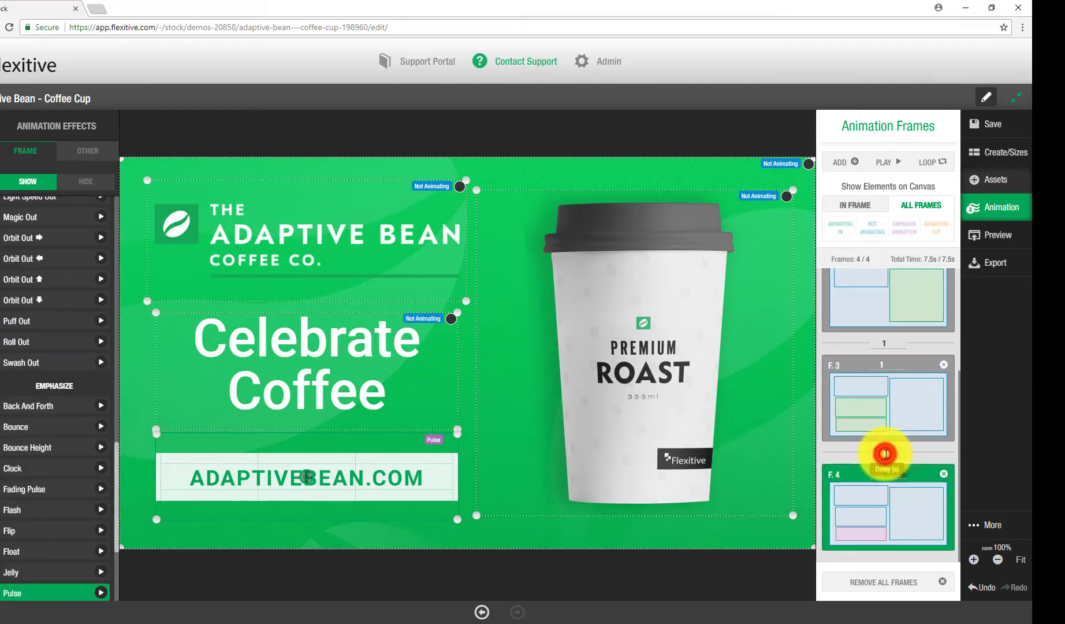
left_click(892, 369)
- Play the four-frame animation from frame 1 and limit the elements shown on the canvas to those in the frame
scroll(901, 387, "up", 2)
scroll(904, 395, "up", 2)
left_click(911, 353)
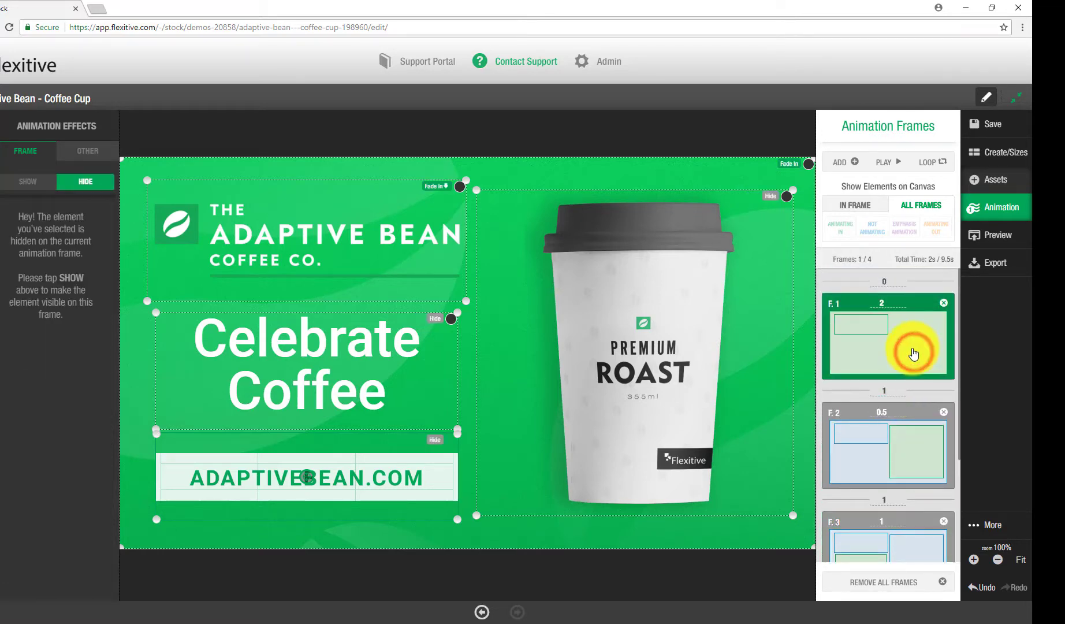
left_click(899, 167)
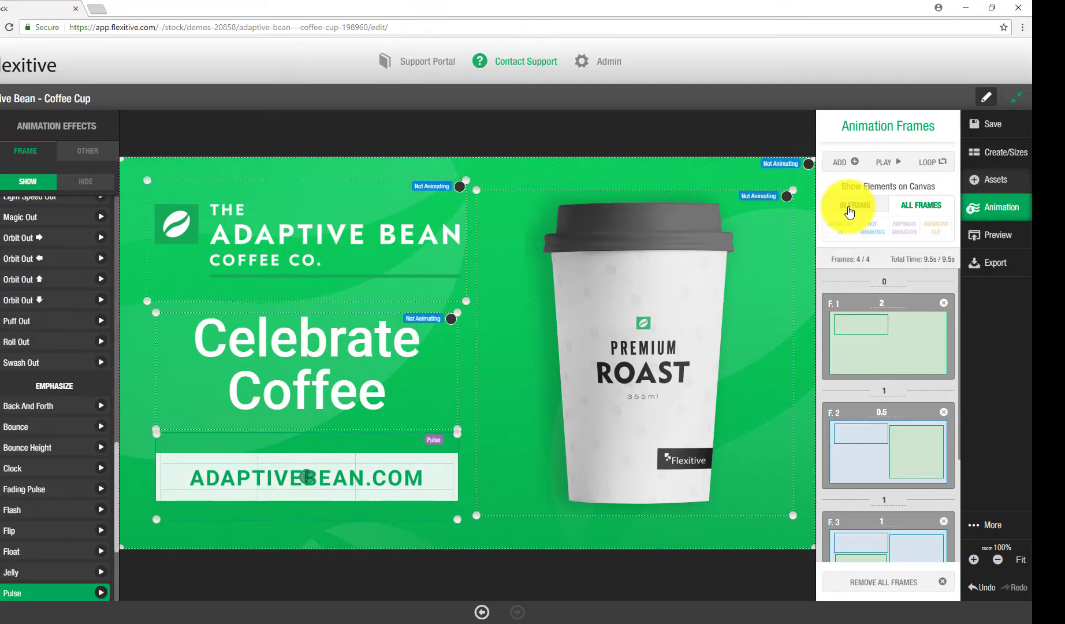
left_click(849, 211)
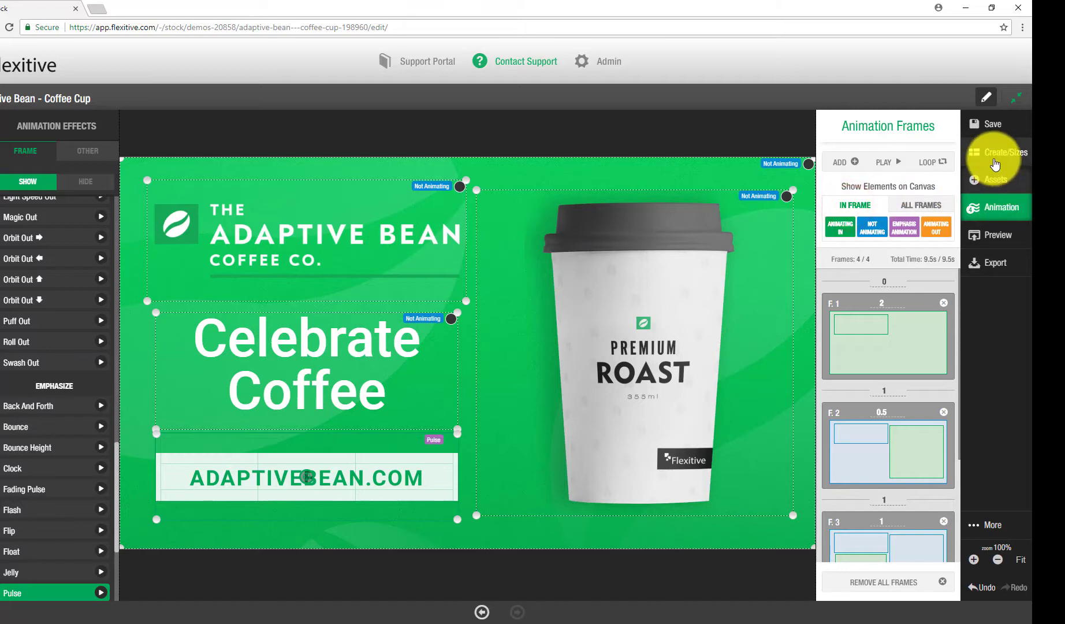
- Return to the overview of all full-screen landscape sizes and play the animation across them from frame 1
left_click(994, 164)
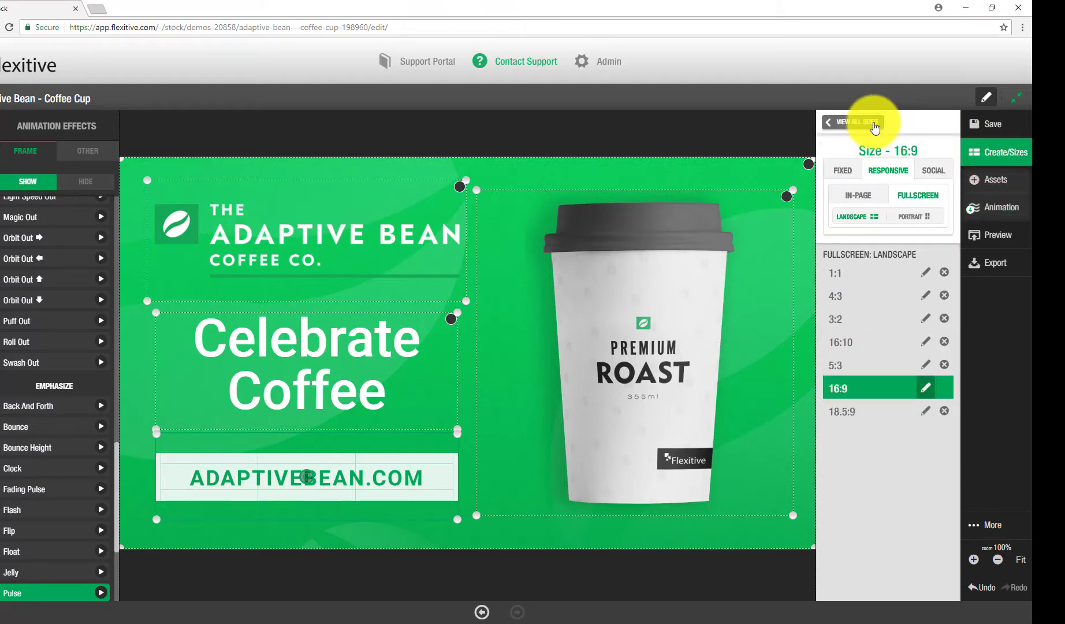
left_click(874, 123)
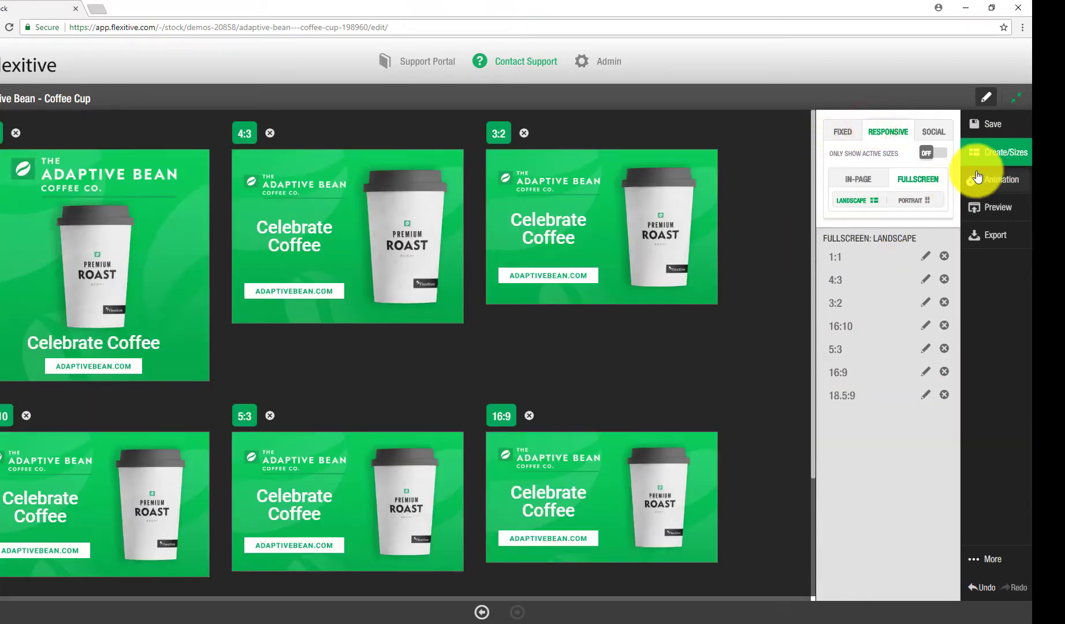
left_click(992, 183)
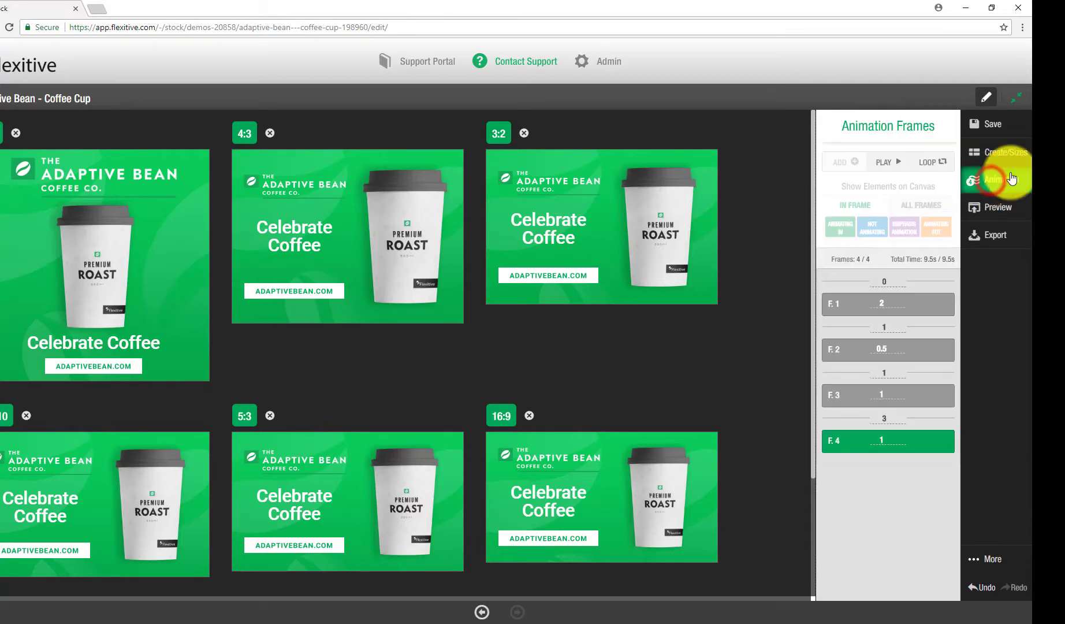
left_click(921, 304)
left_click(881, 164)
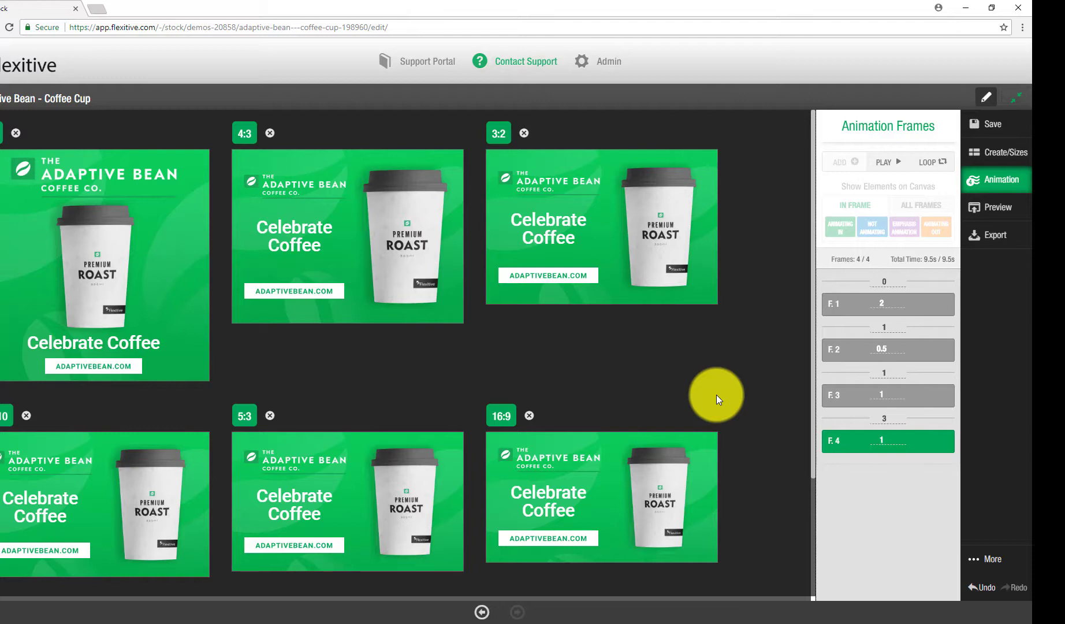
- Save the design and open a preview of all its responsive aspect ratios, including the fully responsive All Active Breakpoints version
left_click(982, 124)
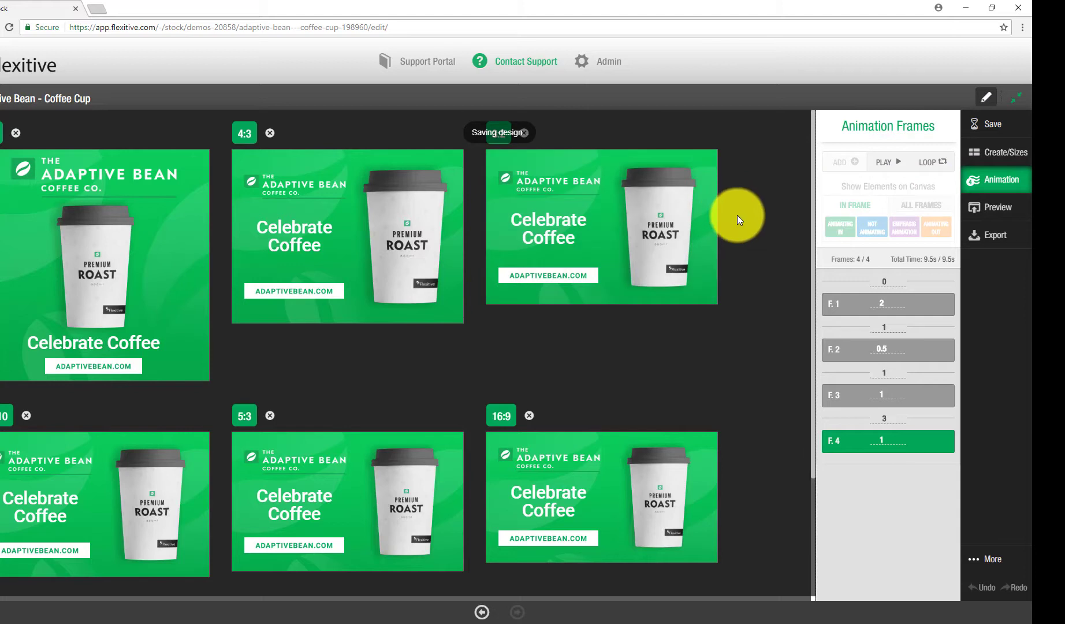
left_click(1002, 215)
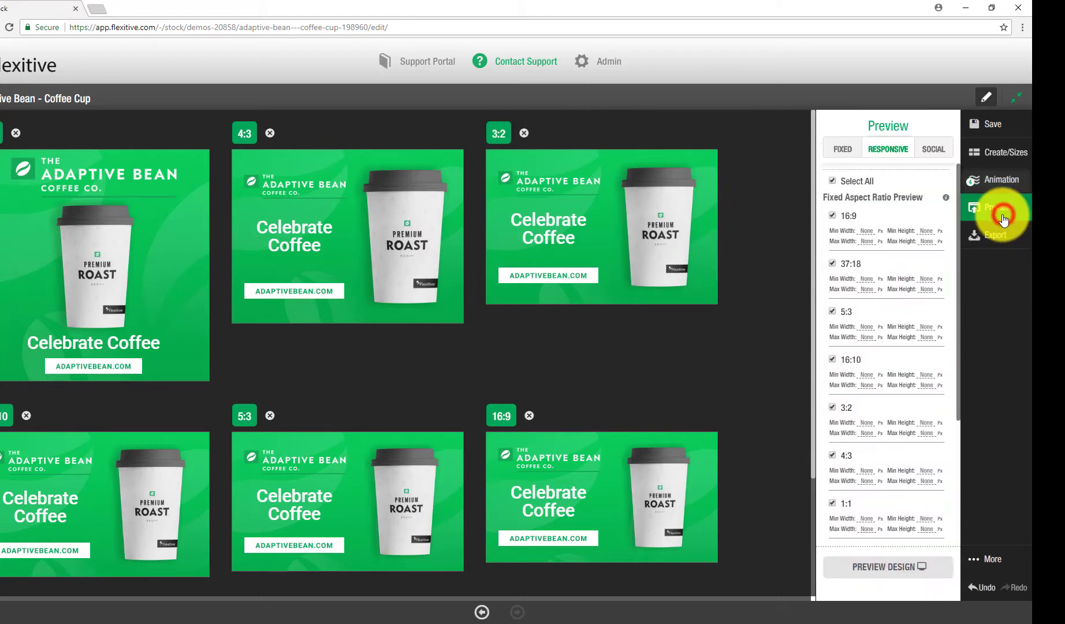
scroll(869, 211, "down", 4)
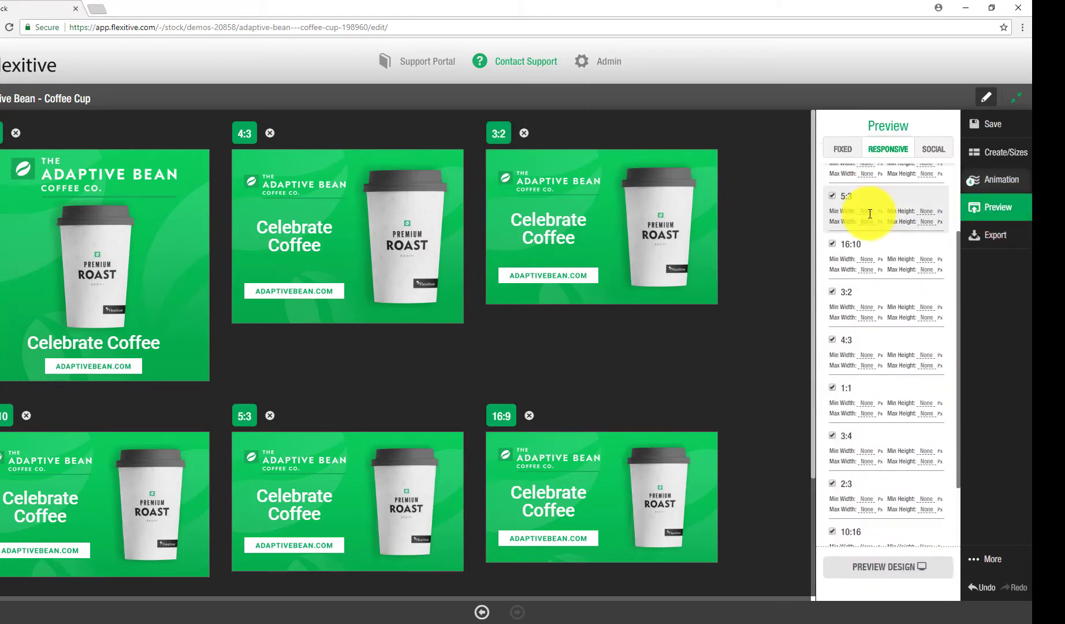
scroll(871, 218, "down", 1)
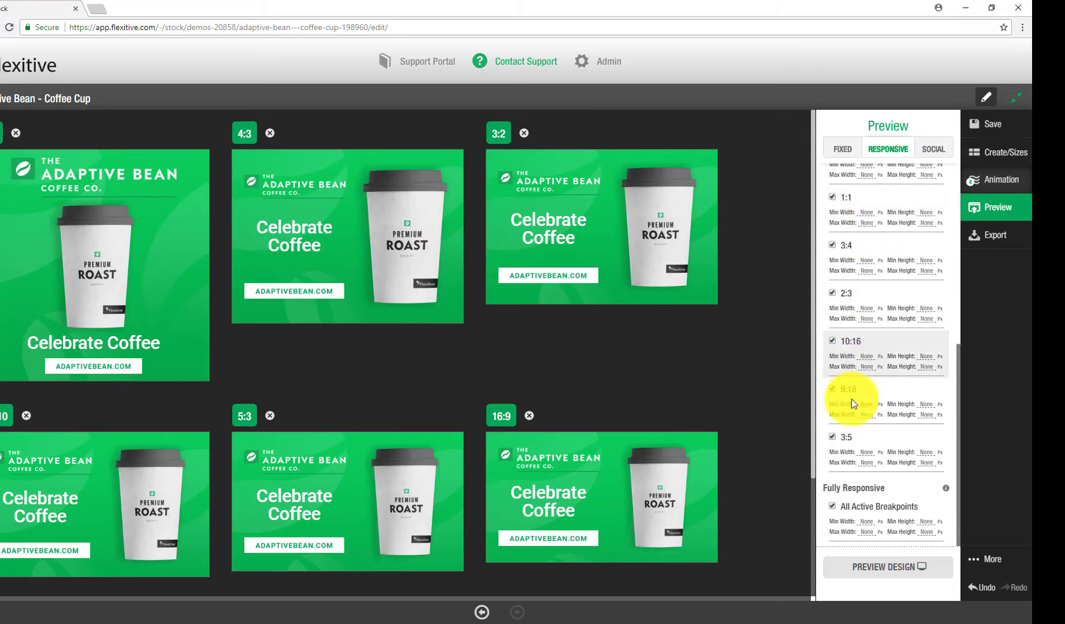
scroll(862, 445, "up", 5)
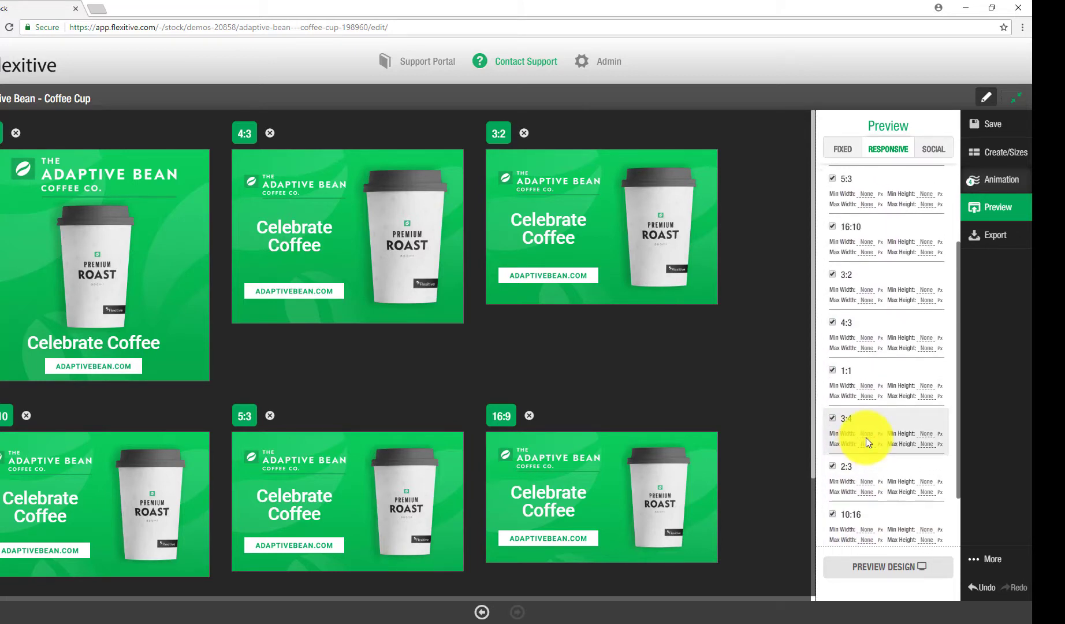
scroll(882, 357, "down", 3)
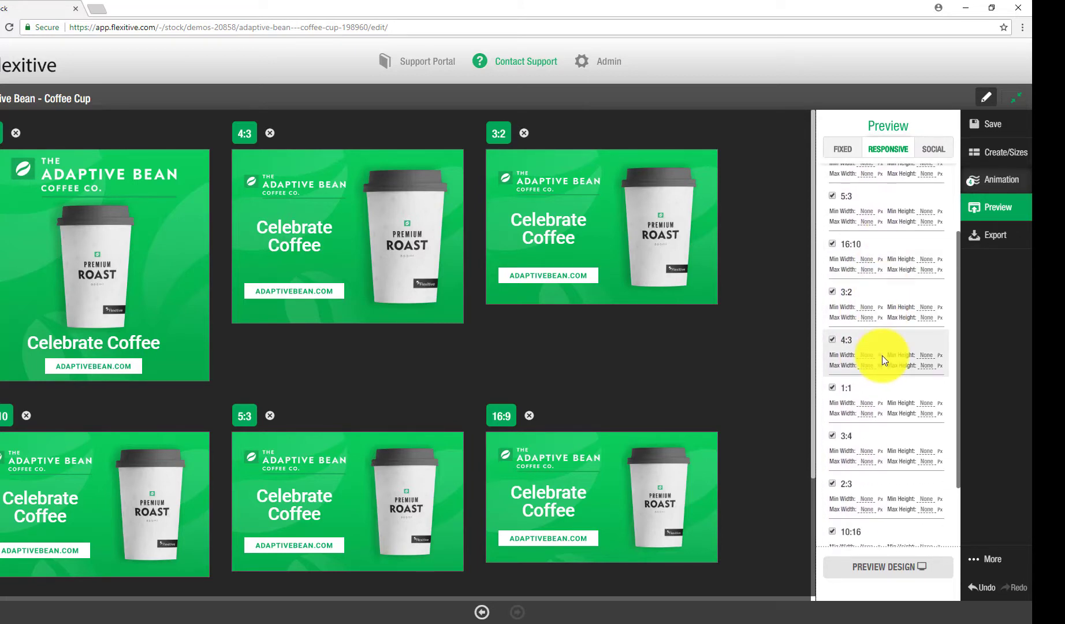
scroll(879, 358, "down", 1)
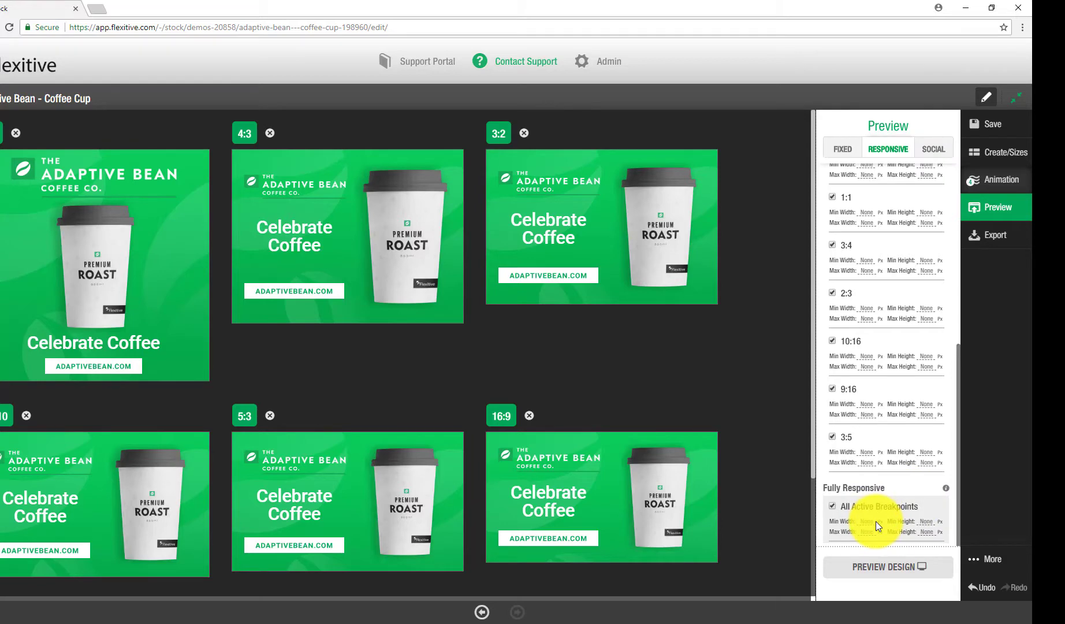
left_click(885, 572)
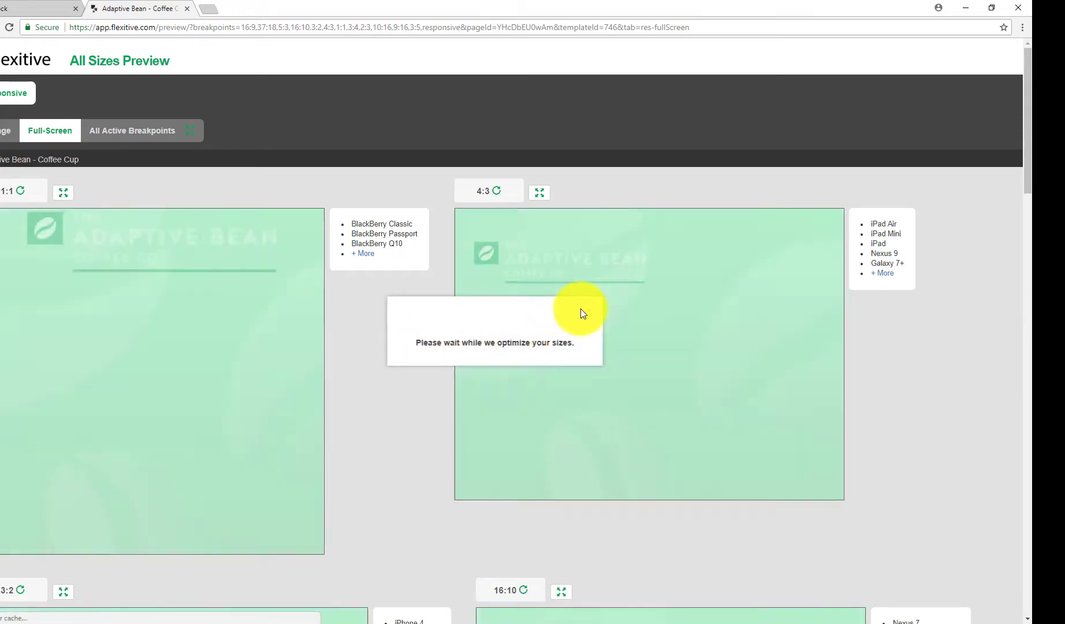
- Examine the animated full-screen previews of the landscape sizes, from 1:1 and 4:3 through 5:3 and 16:9
left_click(587, 313)
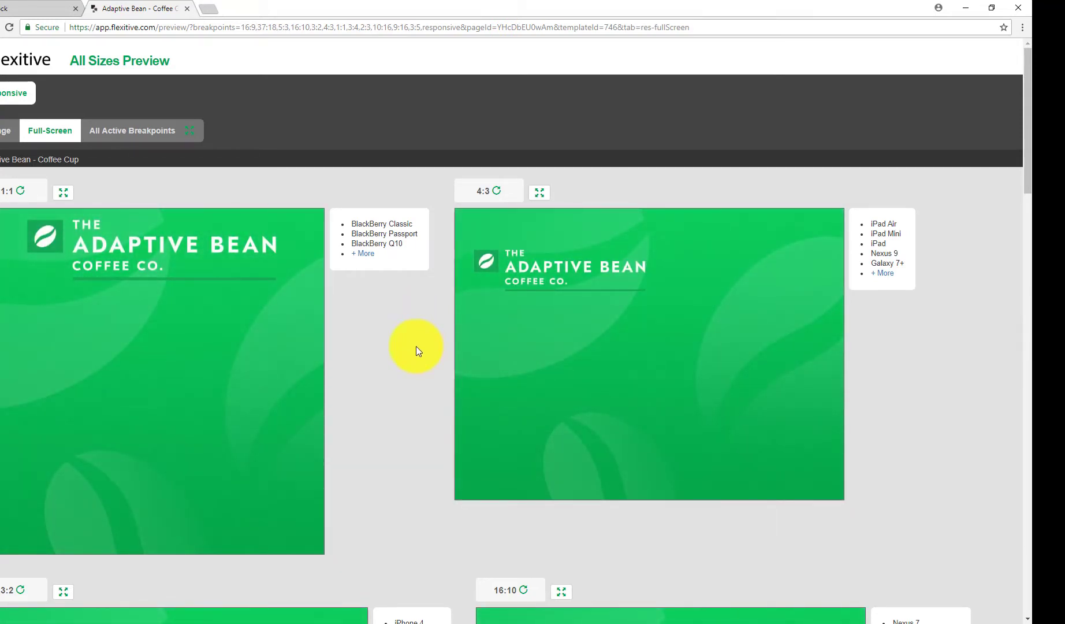
scroll(407, 353, "down", 2)
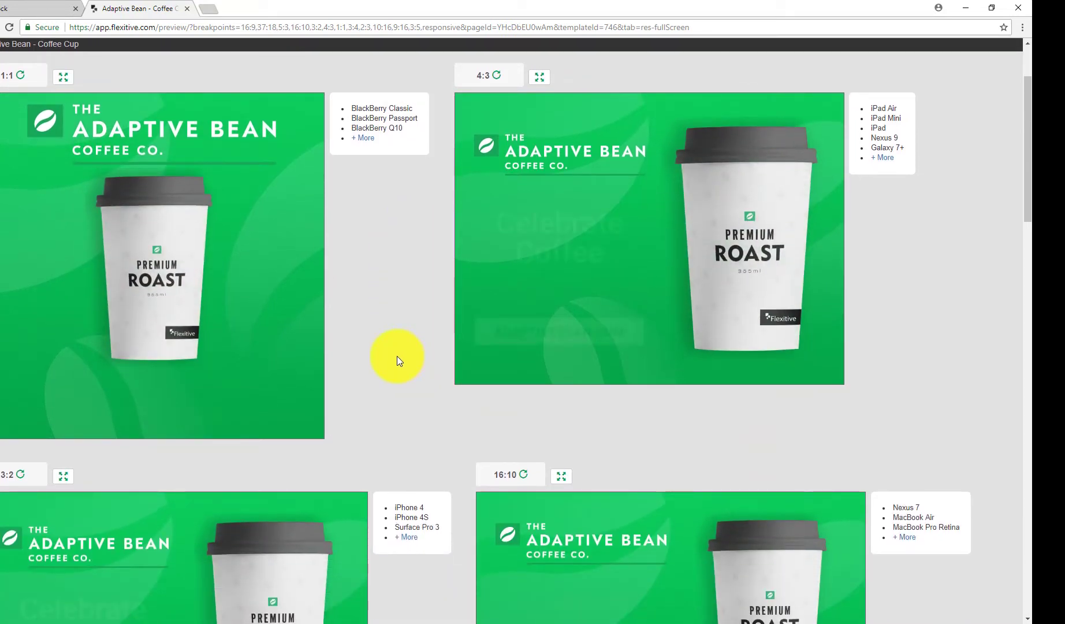
scroll(397, 357, "down", 3)
scroll(396, 357, "down", 2)
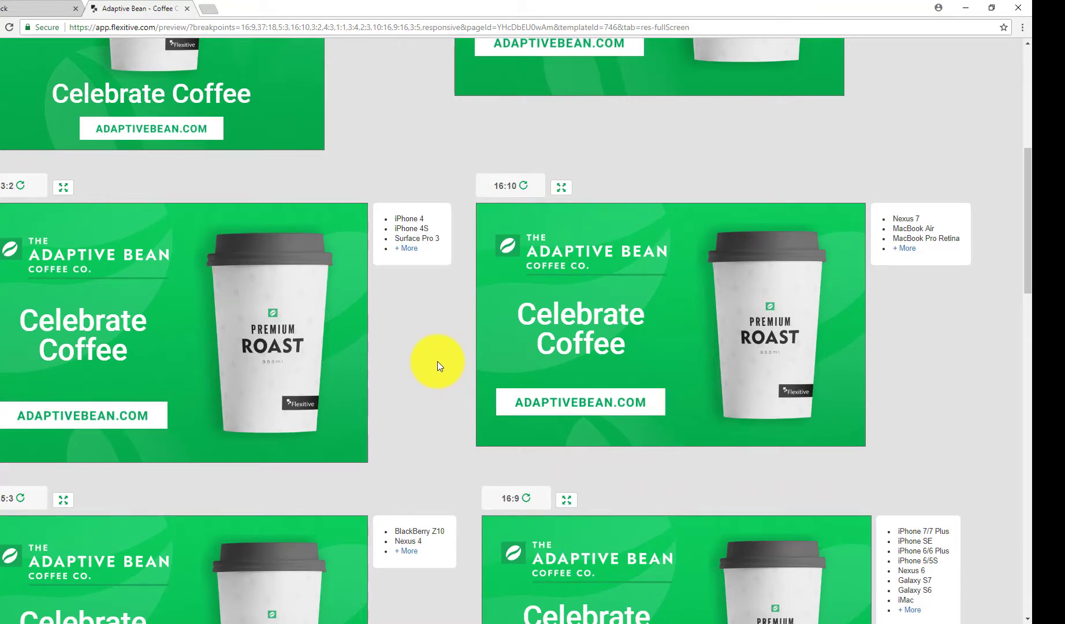
scroll(440, 357, "down", 3)
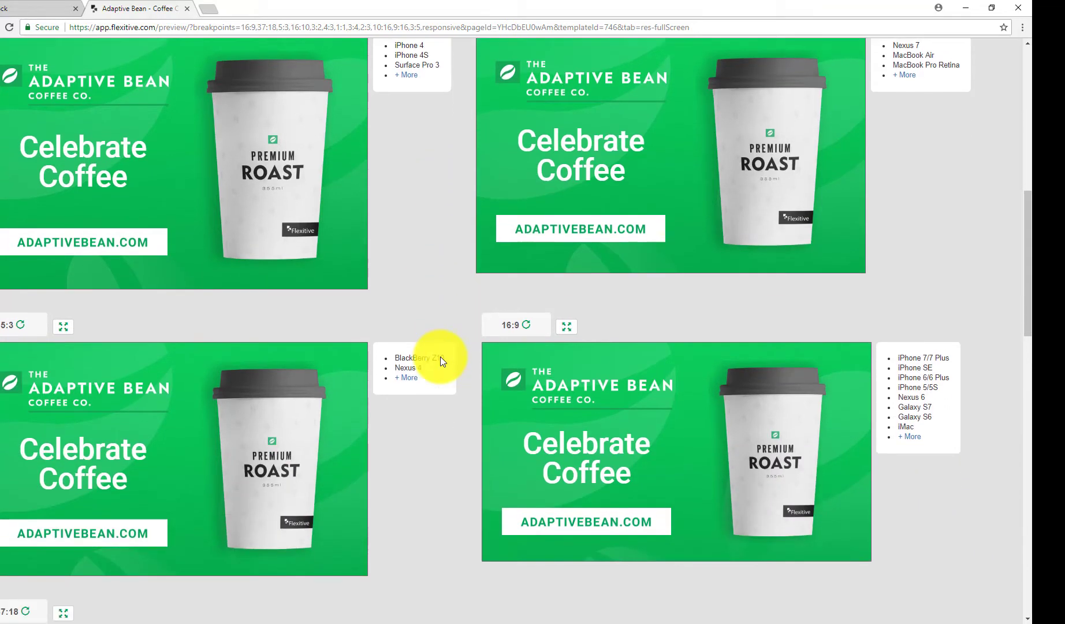
- Examine the remaining full-screen previews, from the 37:18 landscape size through the portrait sizes 3:4, 2:3, 10:16, 3:5 and 9:16
scroll(458, 351, "down", 4)
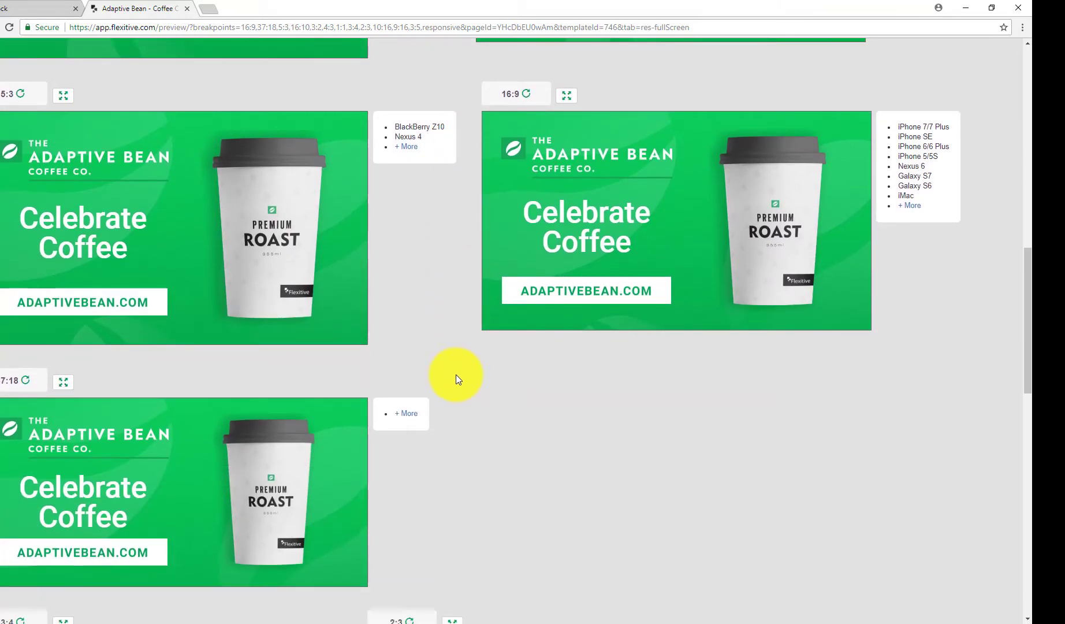
scroll(462, 383, "down", 4)
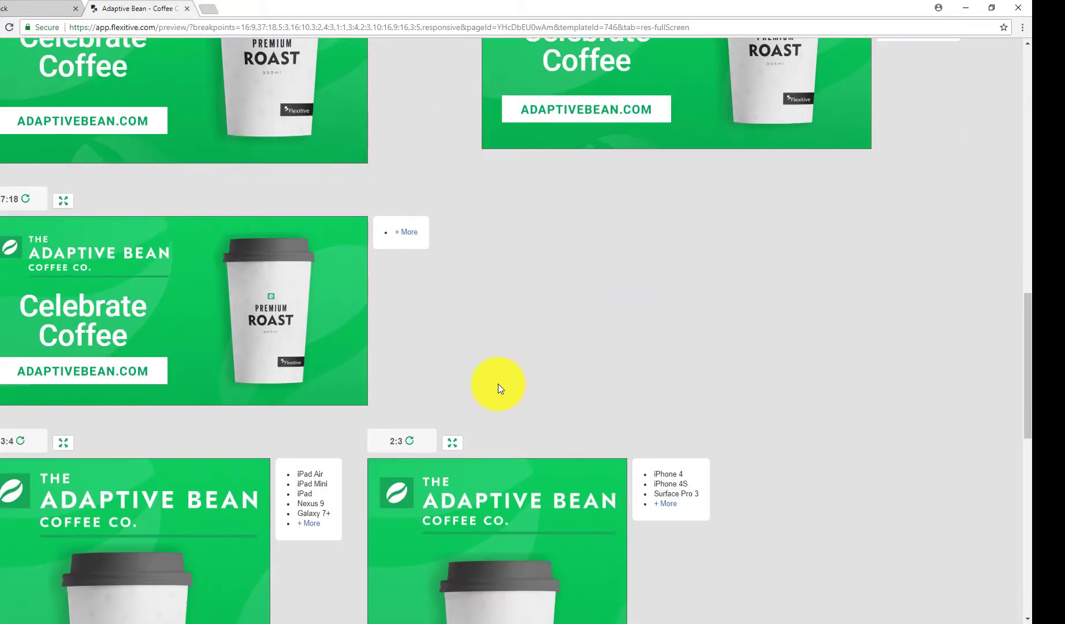
scroll(546, 370, "down", 6)
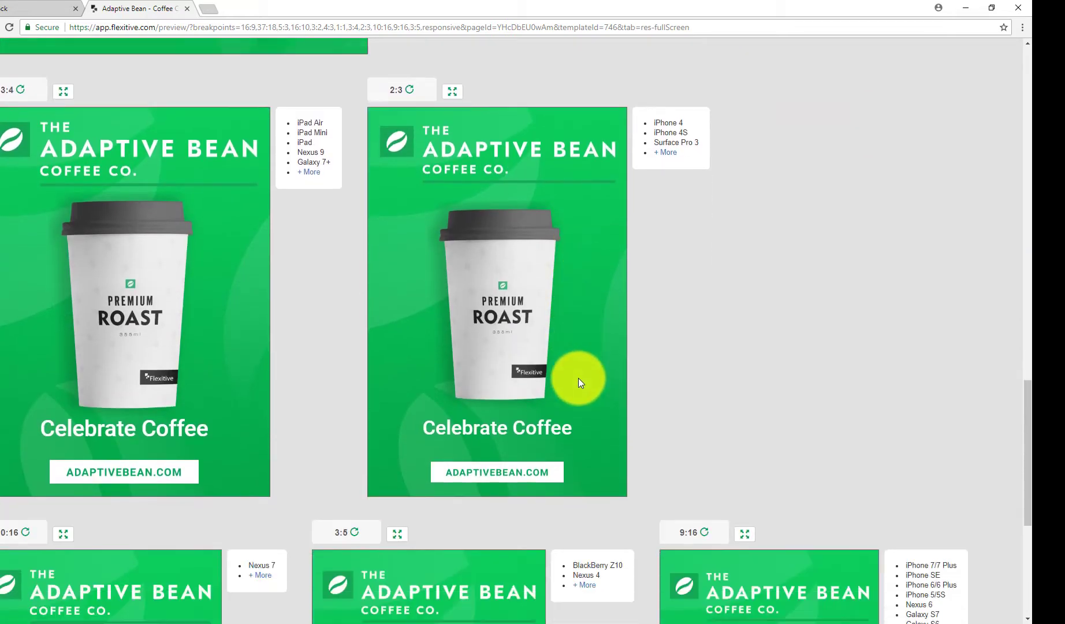
scroll(584, 383, "down", 5)
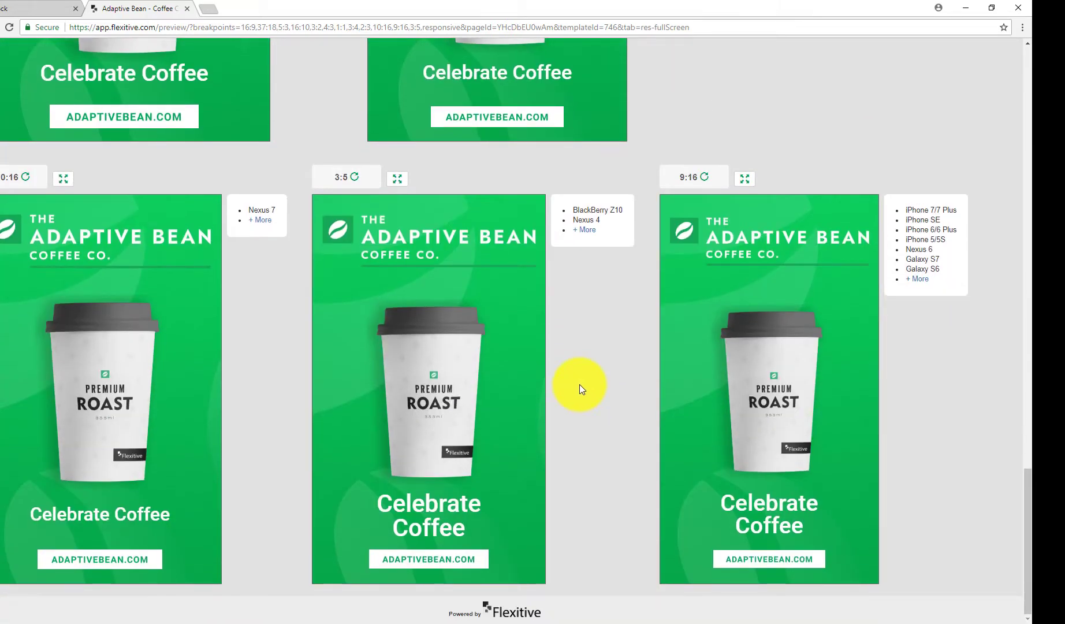
- Return to the editor and, in the 16:9 size, swap the coffee cup image for the ABCC_ColdBrew_5.png asset
left_click(27, 10)
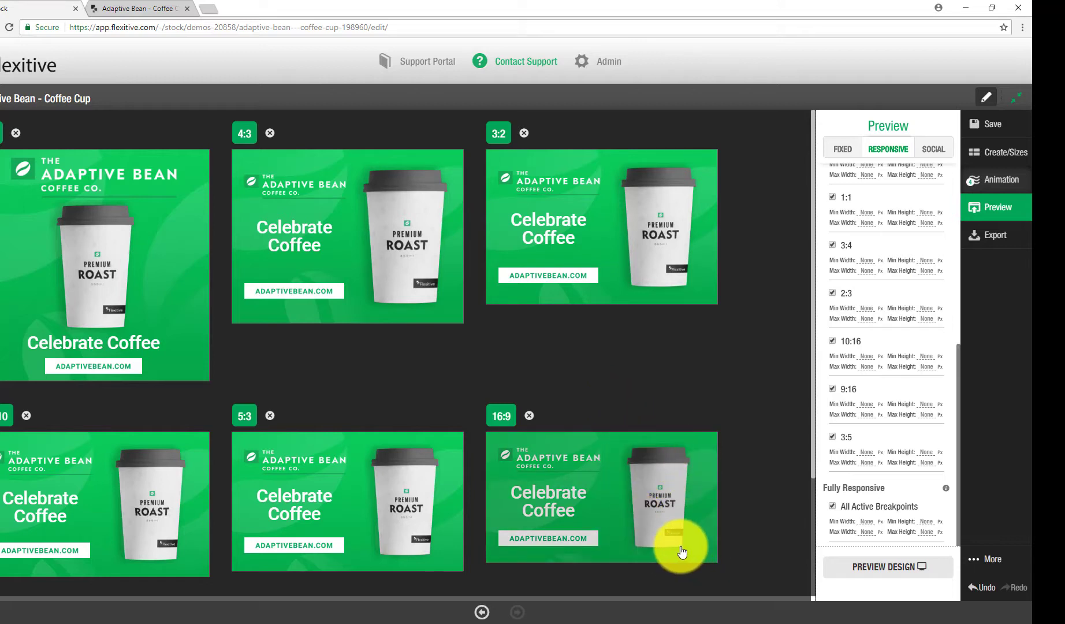
left_click(664, 505)
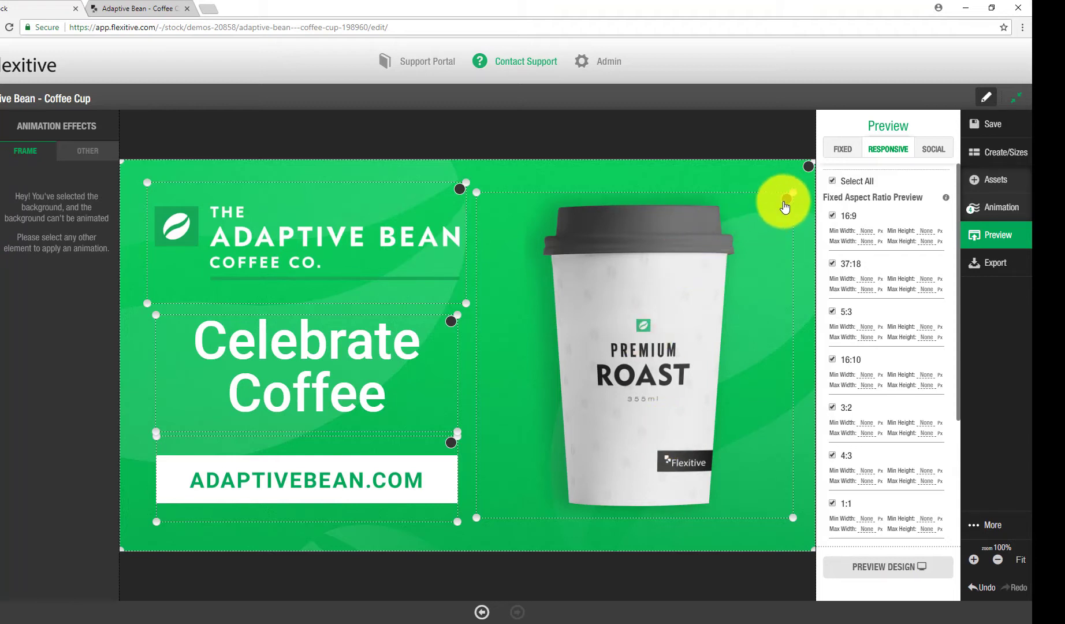
left_click(783, 202)
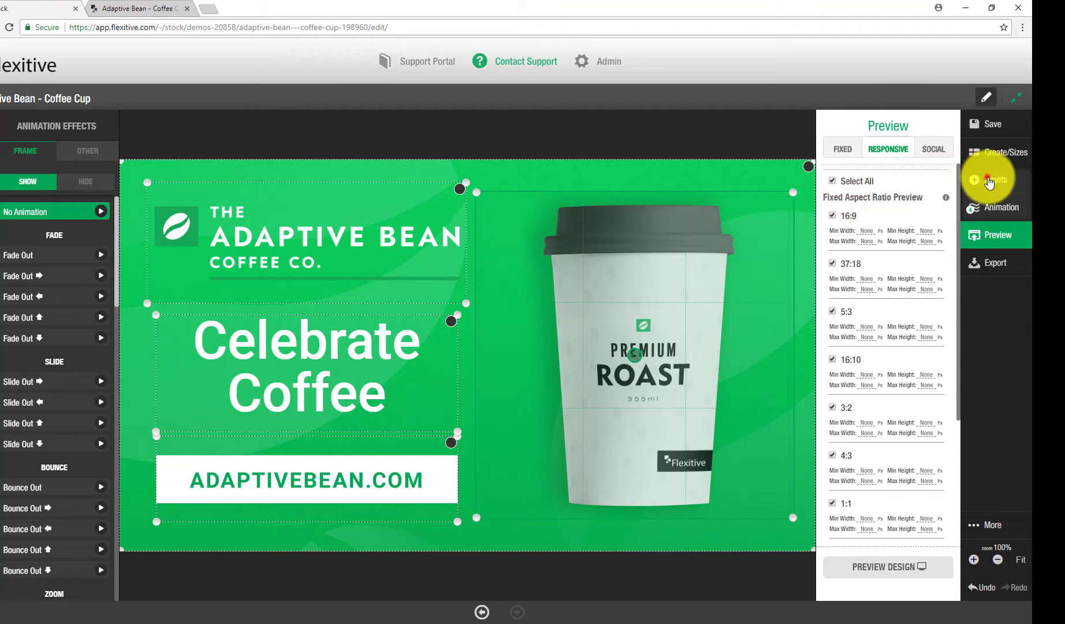
left_click(988, 178)
scroll(932, 451, "down", 5)
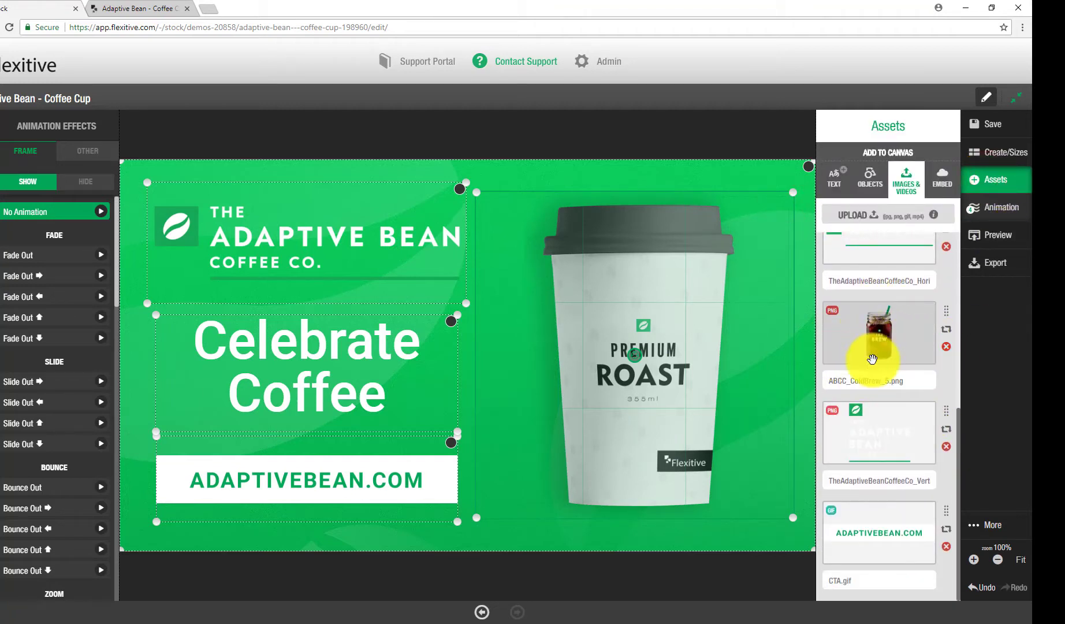
left_click(946, 329)
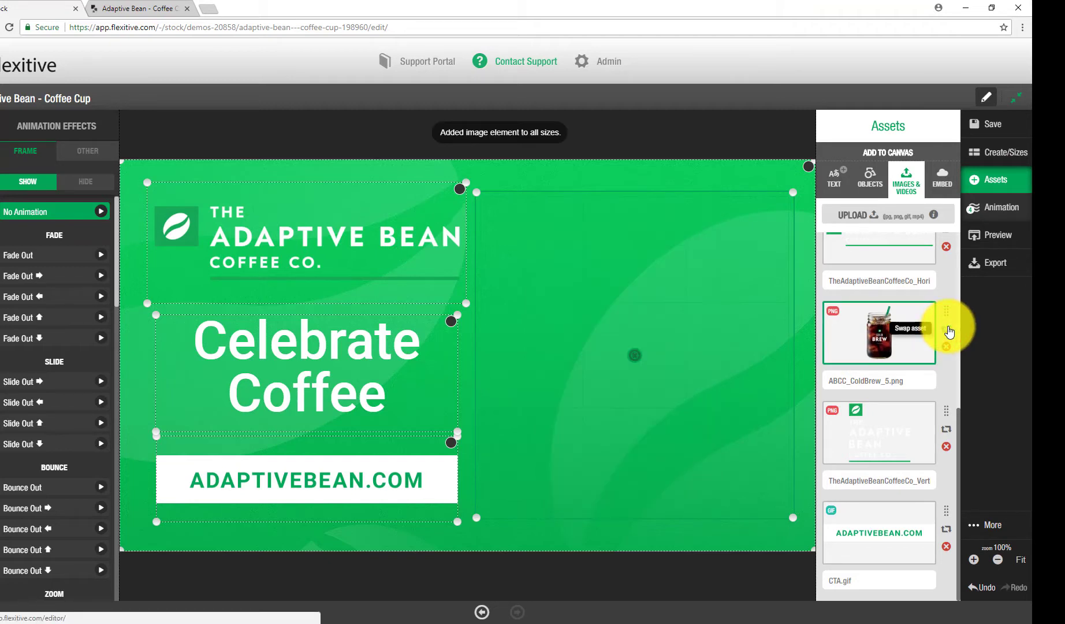
- Check the swapped image across all full-screen landscape and portrait sizes and save the design
left_click(999, 152)
left_click(861, 116)
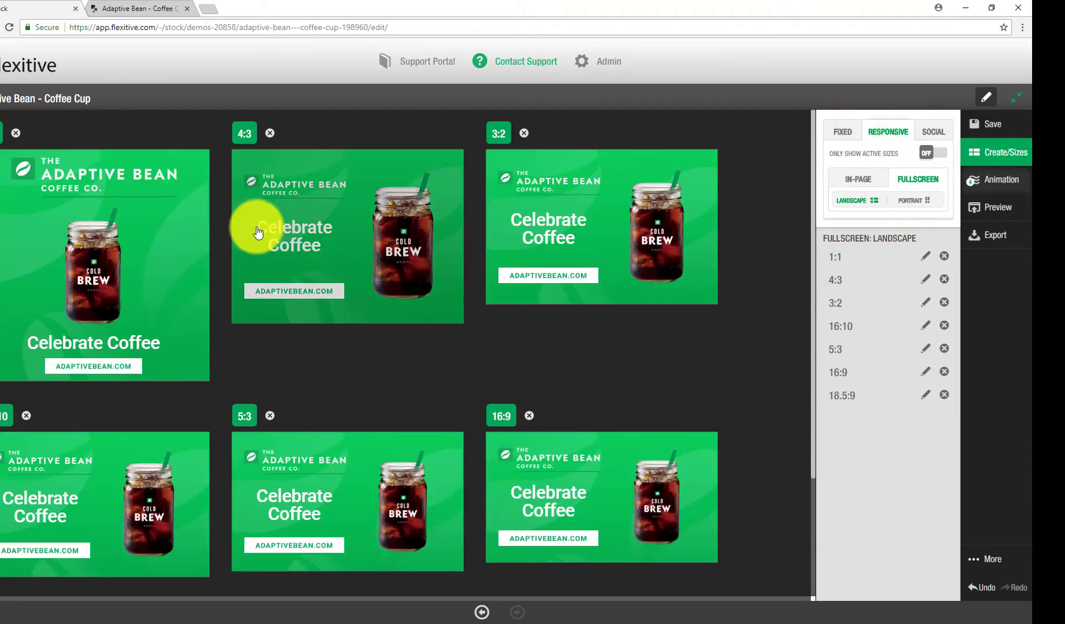
scroll(160, 326, "down", 3)
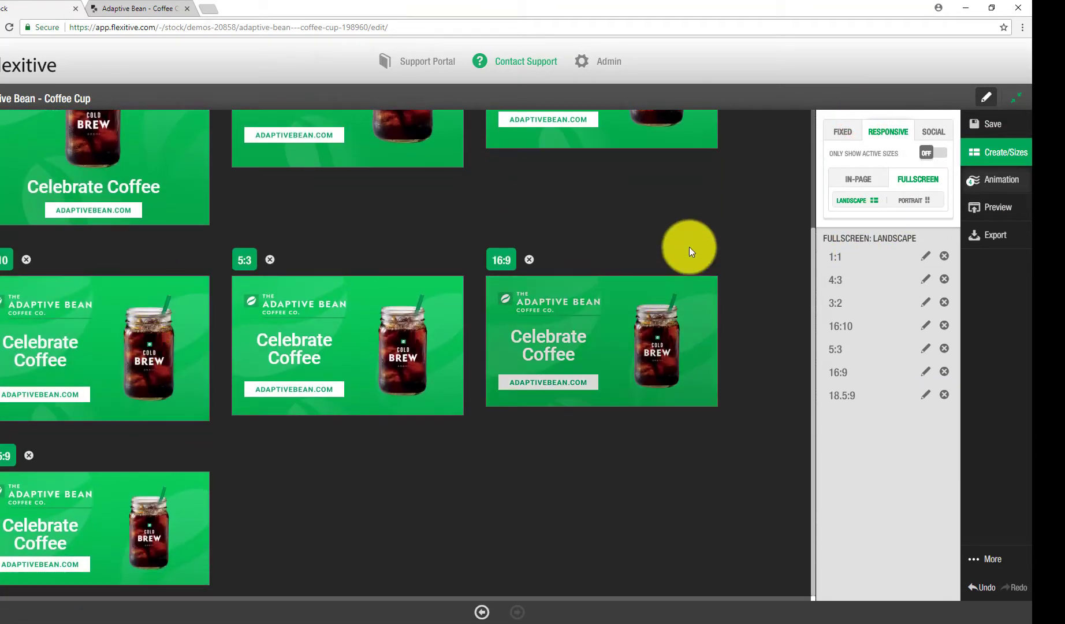
left_click(910, 201)
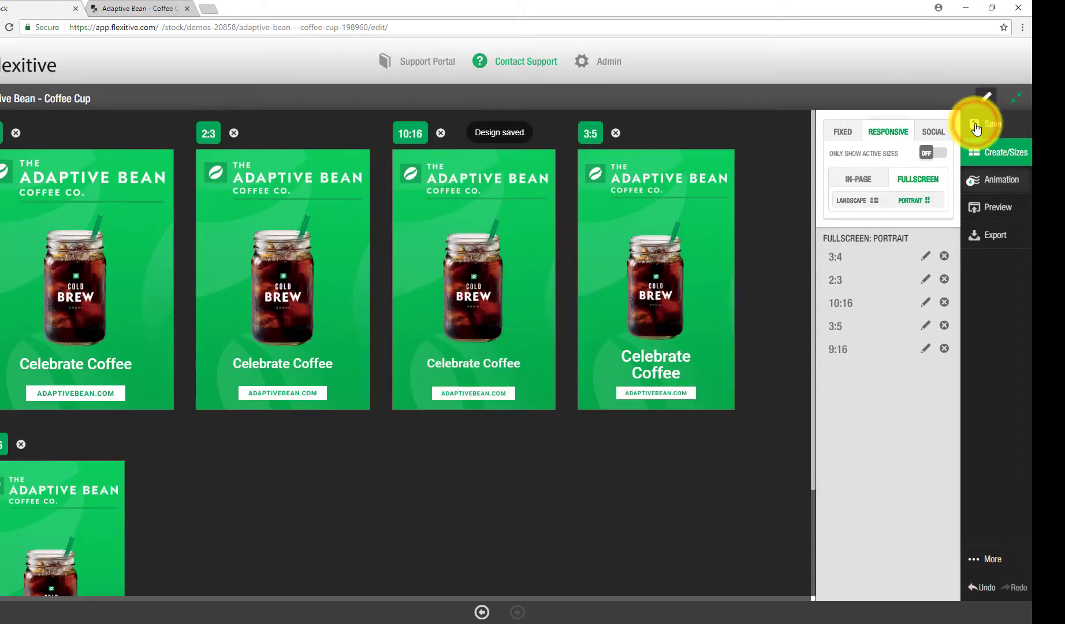
- Switch to the all-sizes preview page and reload it from the top to replay the updated animation
left_click(133, 7)
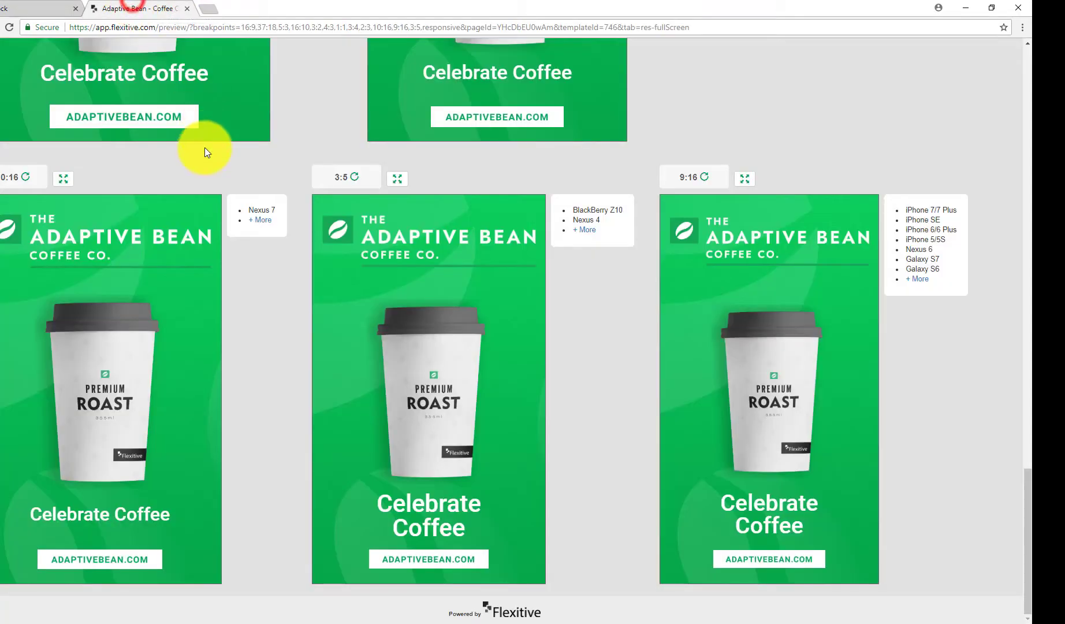
scroll(258, 162, "up", 10)
scroll(260, 162, "up", 15)
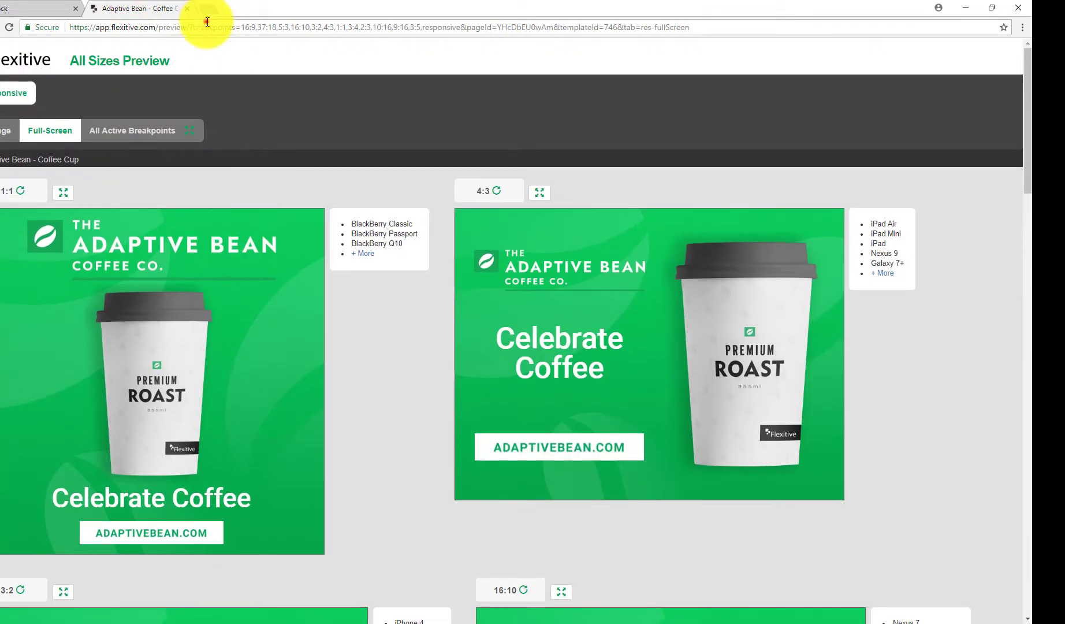
left_click(206, 22)
key("Return")
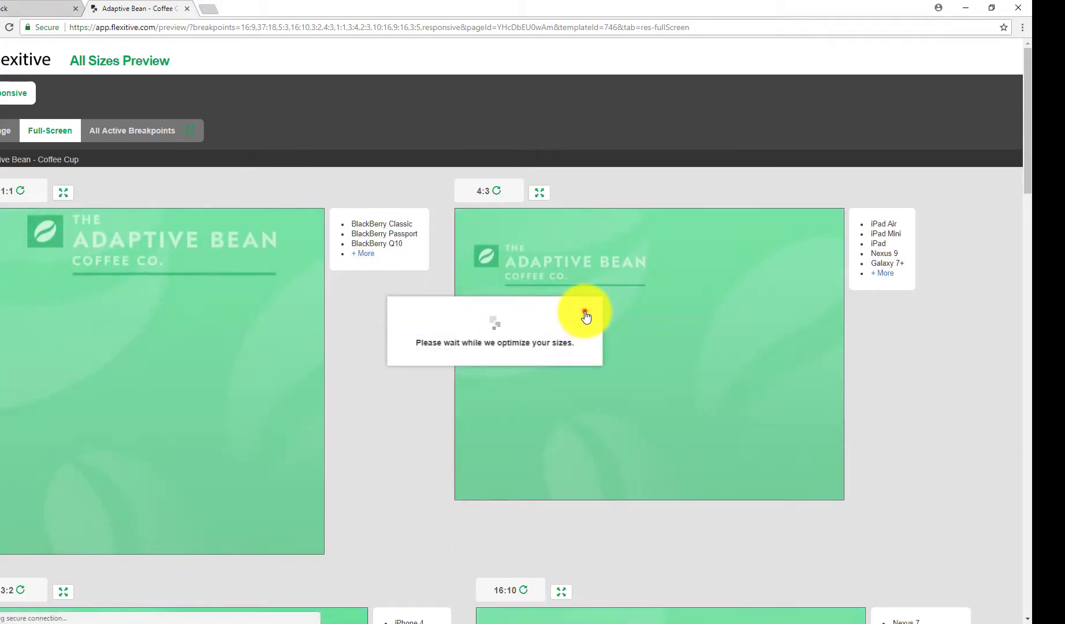
left_click(585, 311)
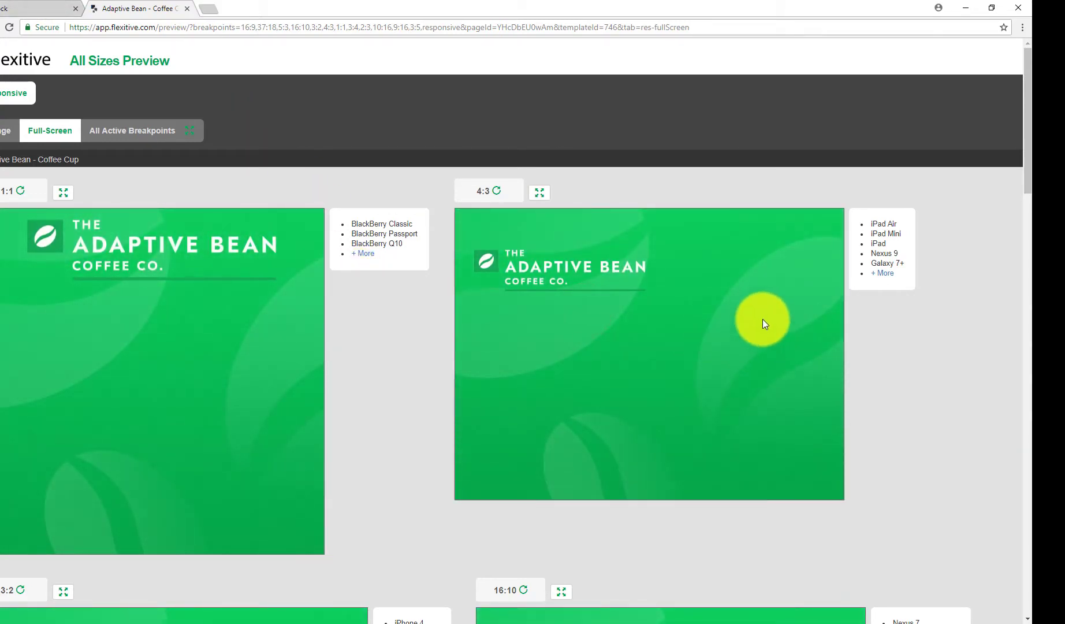
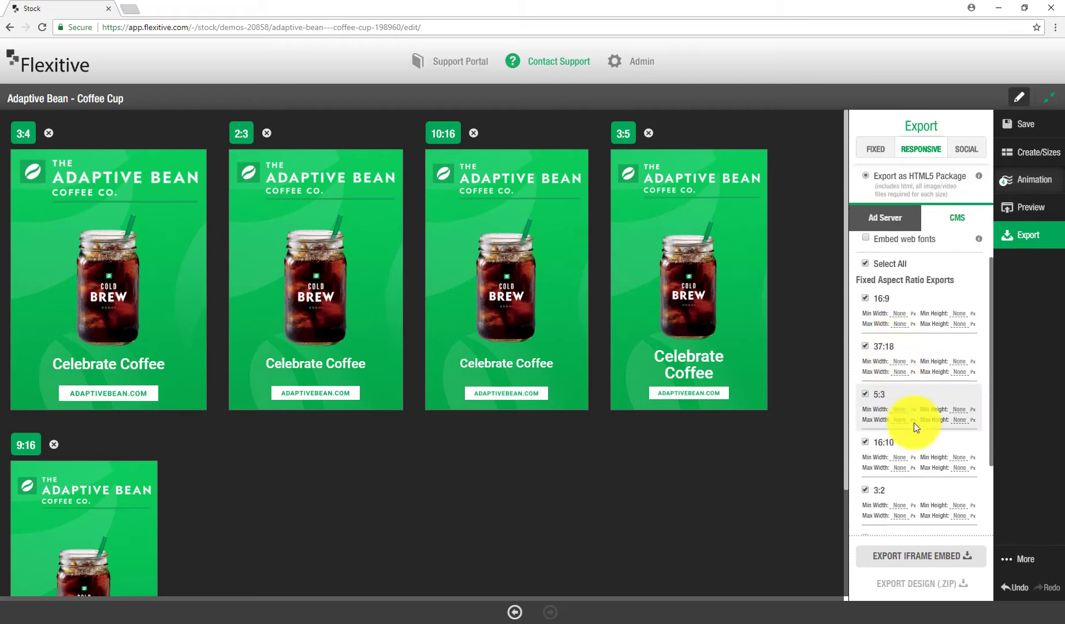
- Deselect all fixed aspect ratios for the responsive CMS export and include only the fully responsive All Active Breakpoints version
scroll(914, 516, "down", 1)
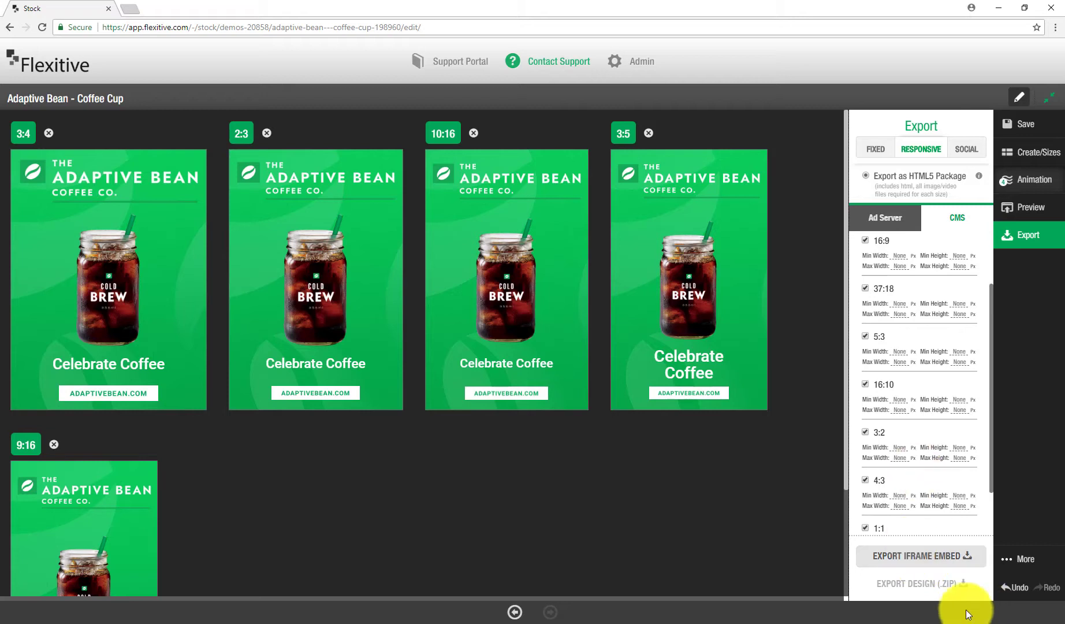
mouse_move(937, 591)
scroll(913, 434, "up", 4)
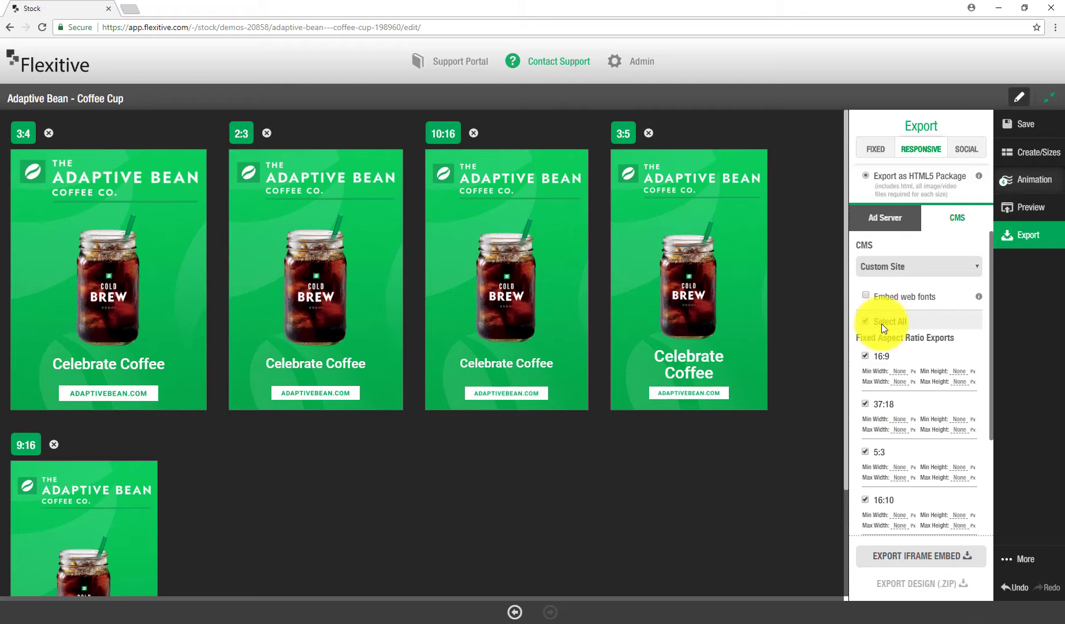
left_click(881, 323)
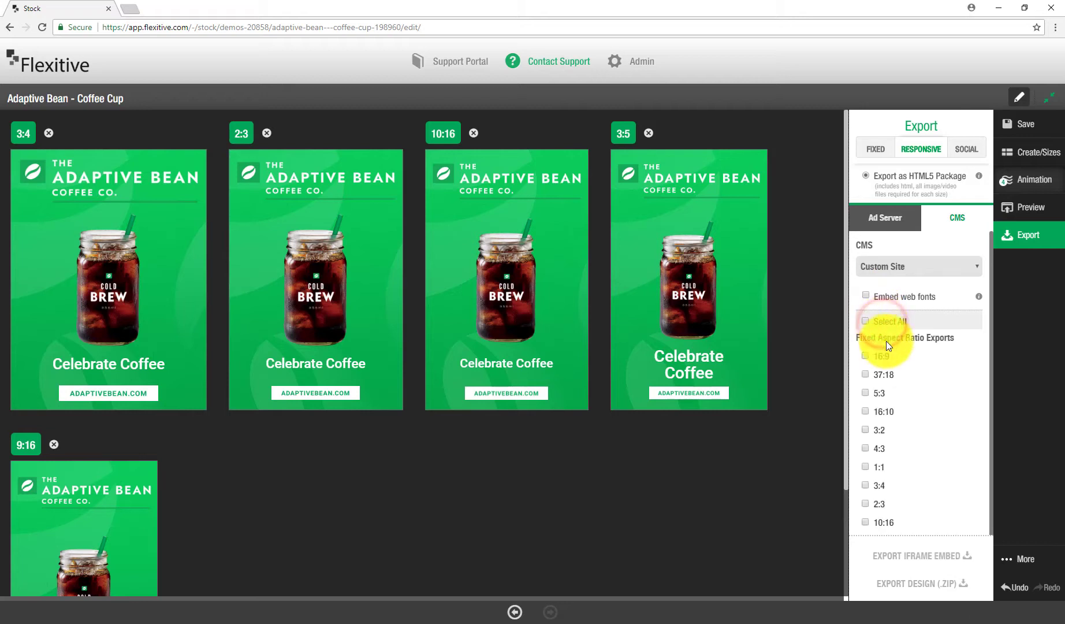
scroll(890, 404, "down", 3)
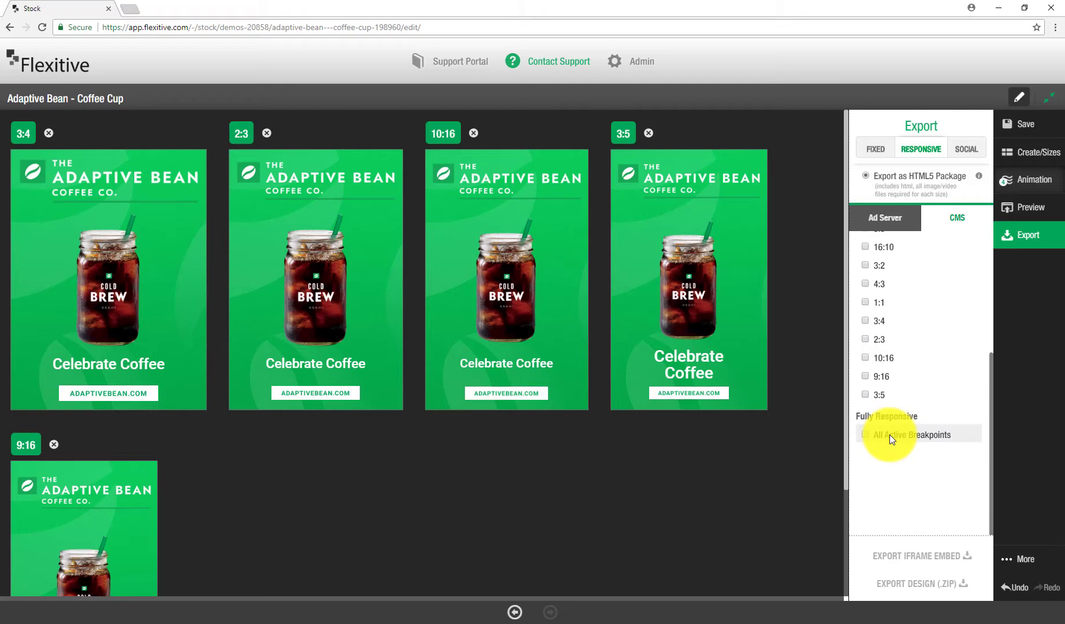
left_click(889, 434)
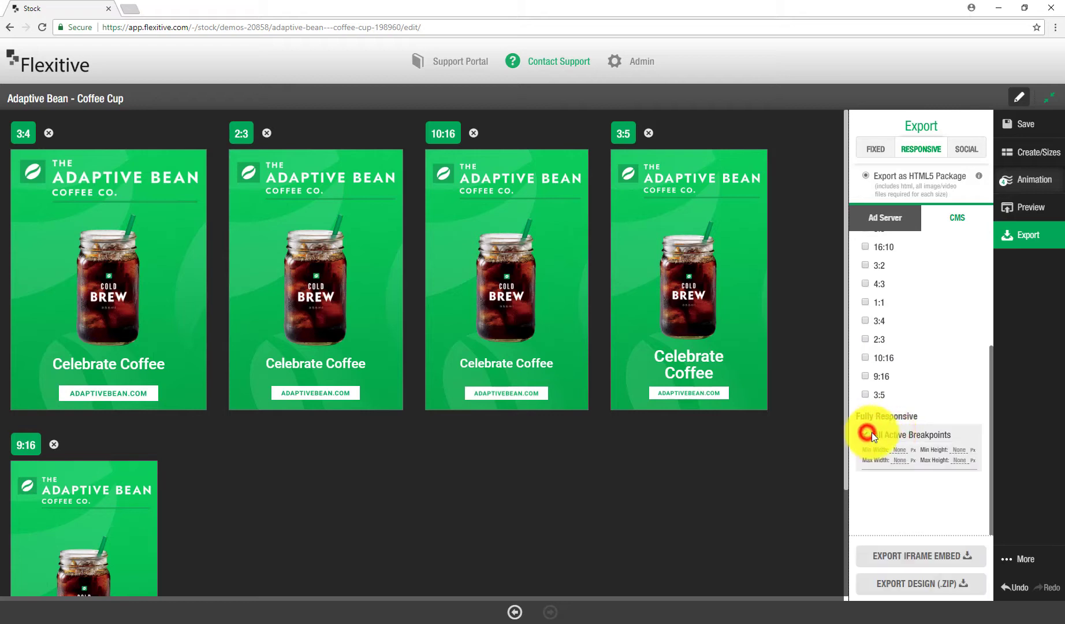
left_click(914, 435)
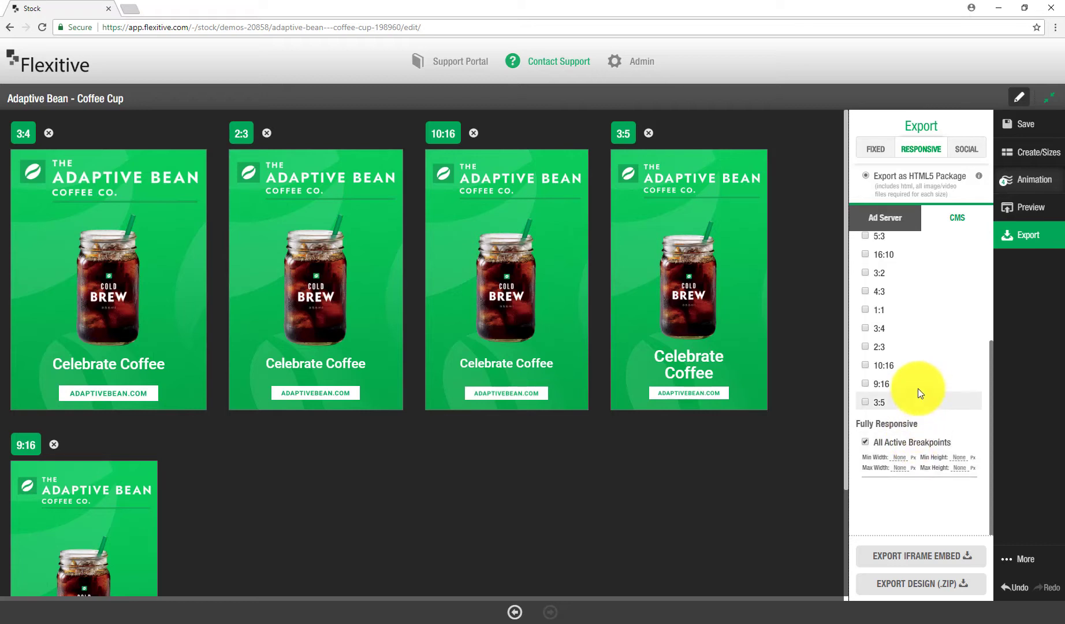
- Set the export CMS to Signagelive, download the responsive design as a .zip package and dismiss the download bar
scroll(918, 387, "up", 3)
left_click(912, 266)
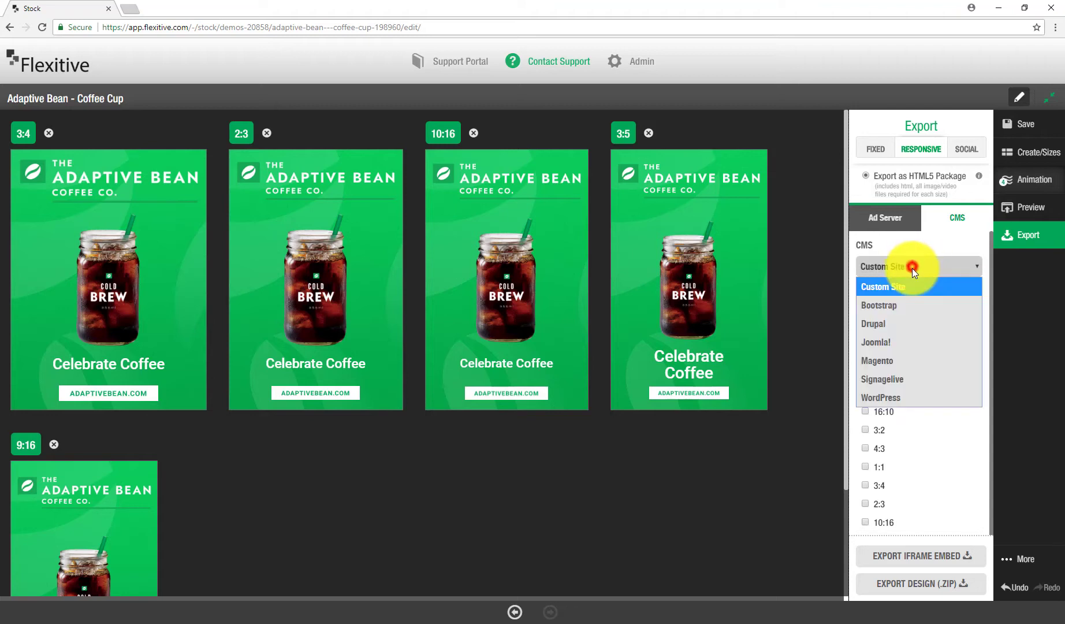
left_click(912, 380)
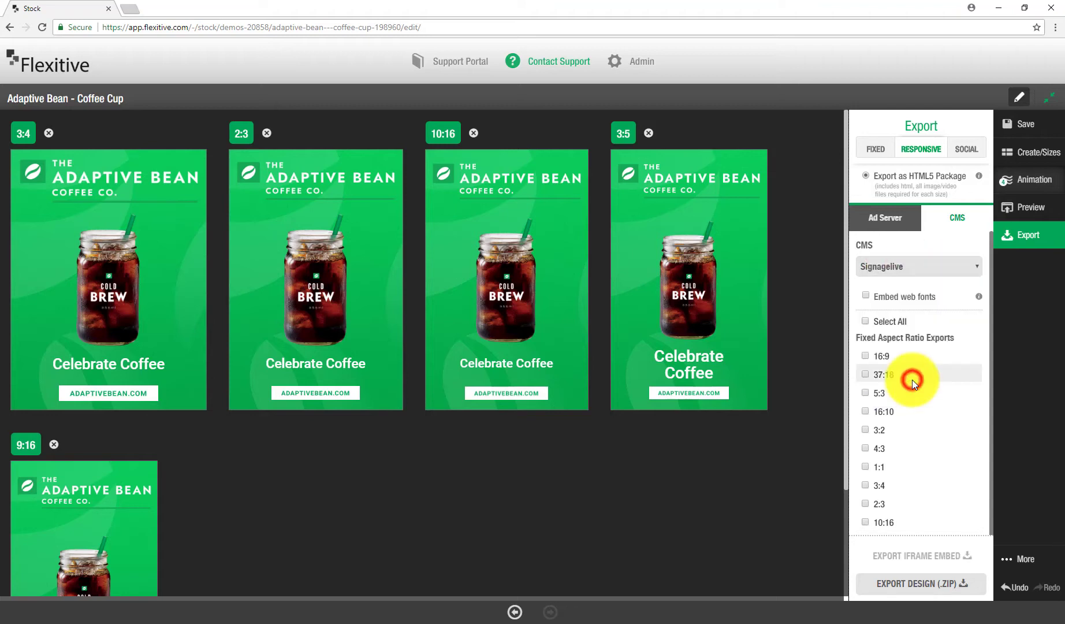
left_click(920, 581)
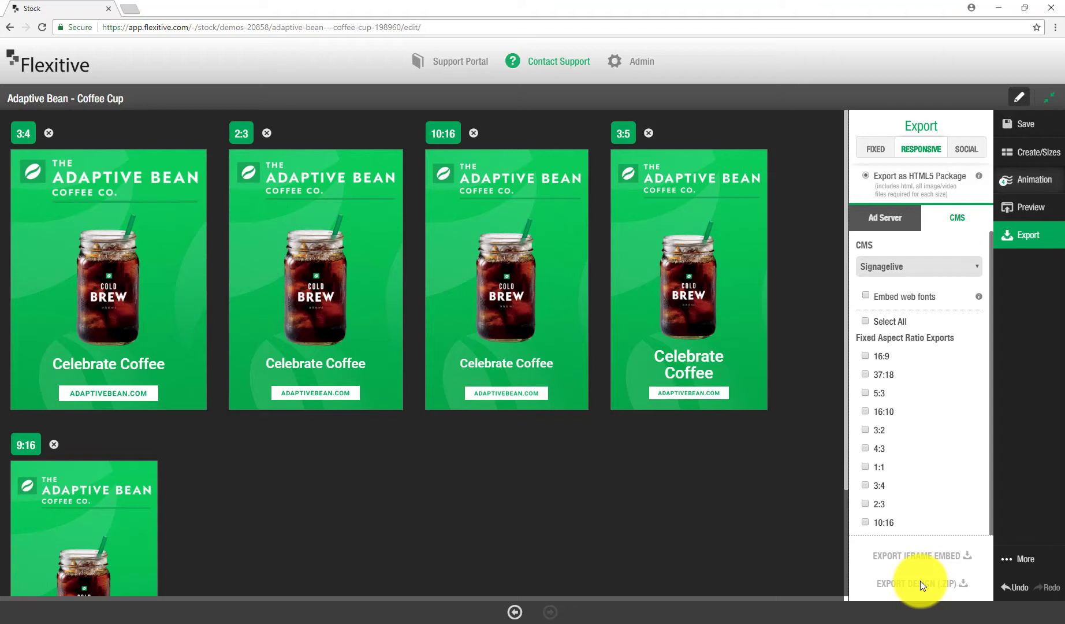
left_click(920, 582)
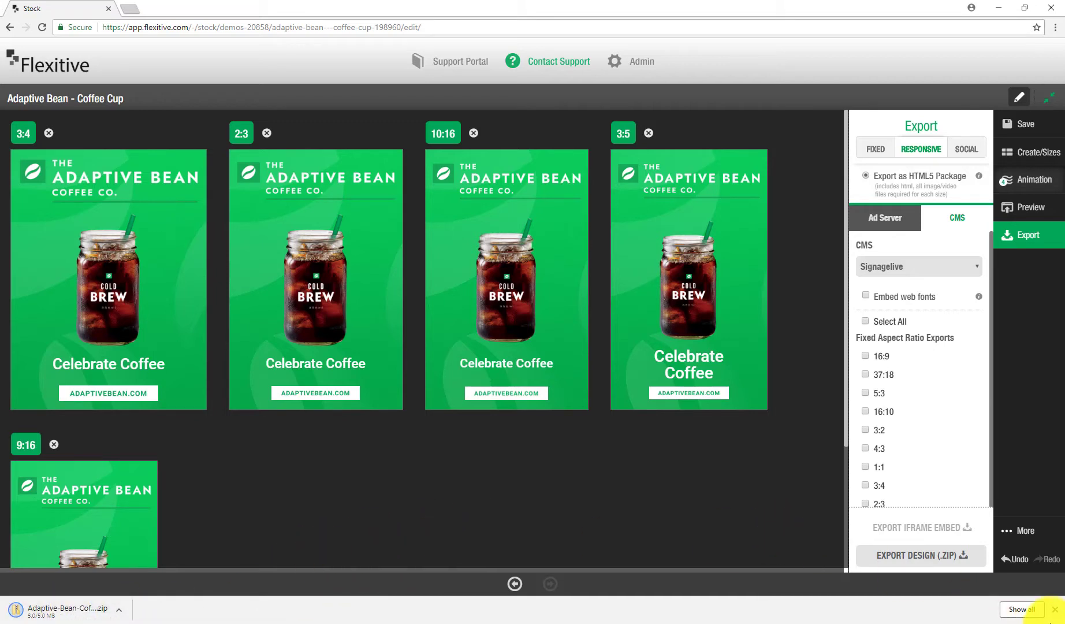
left_click(1055, 609)
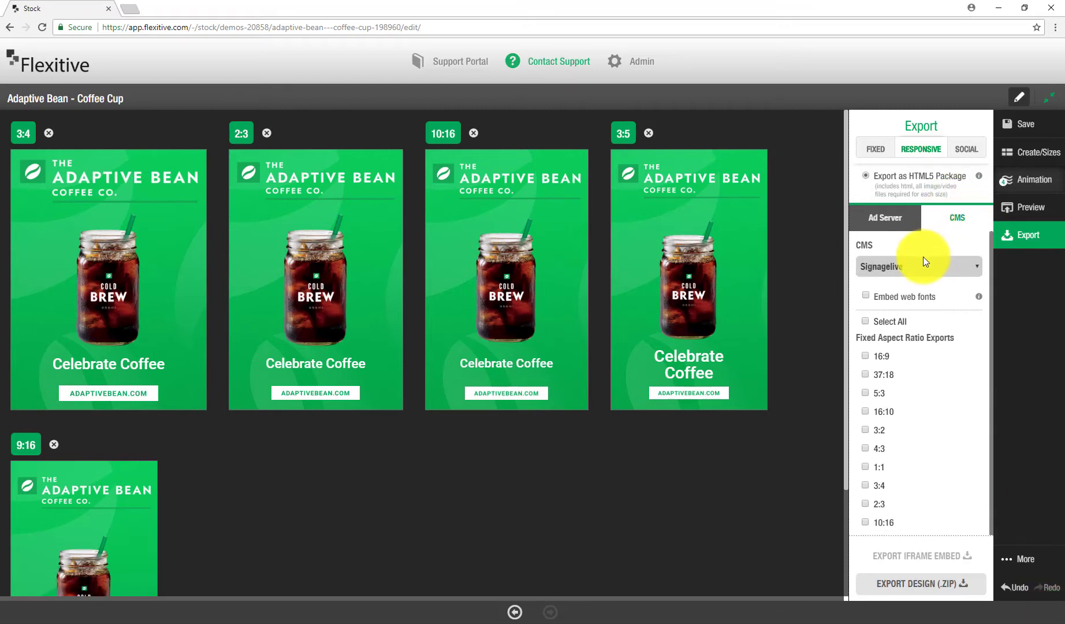
- Create the fixed full-screen landscape size 1920x1080 and save the design
left_click(999, 152)
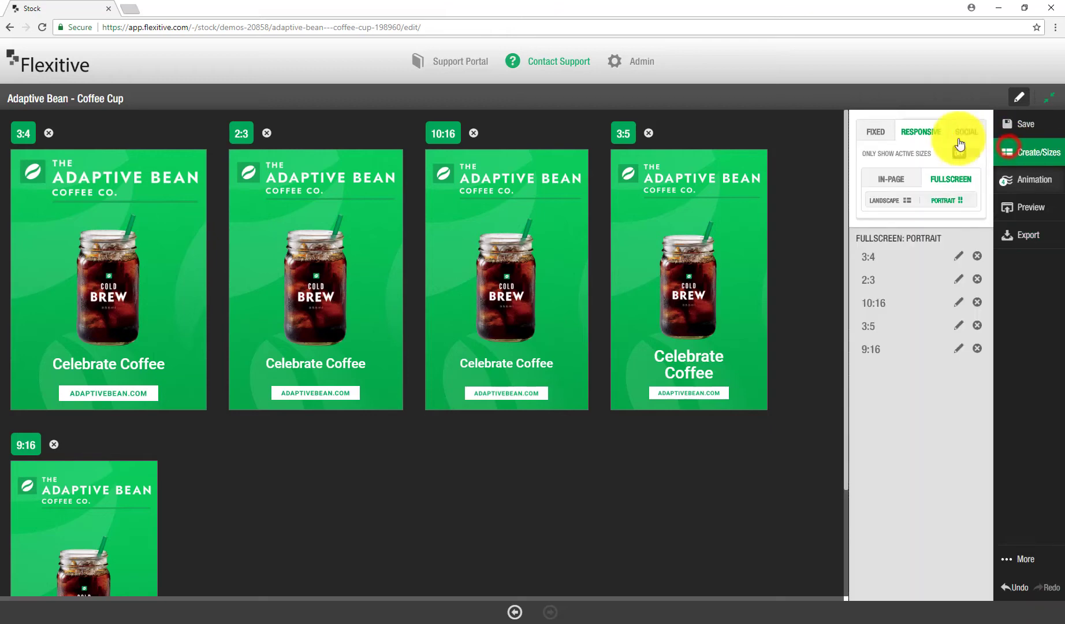
left_click(877, 133)
left_click(648, 230)
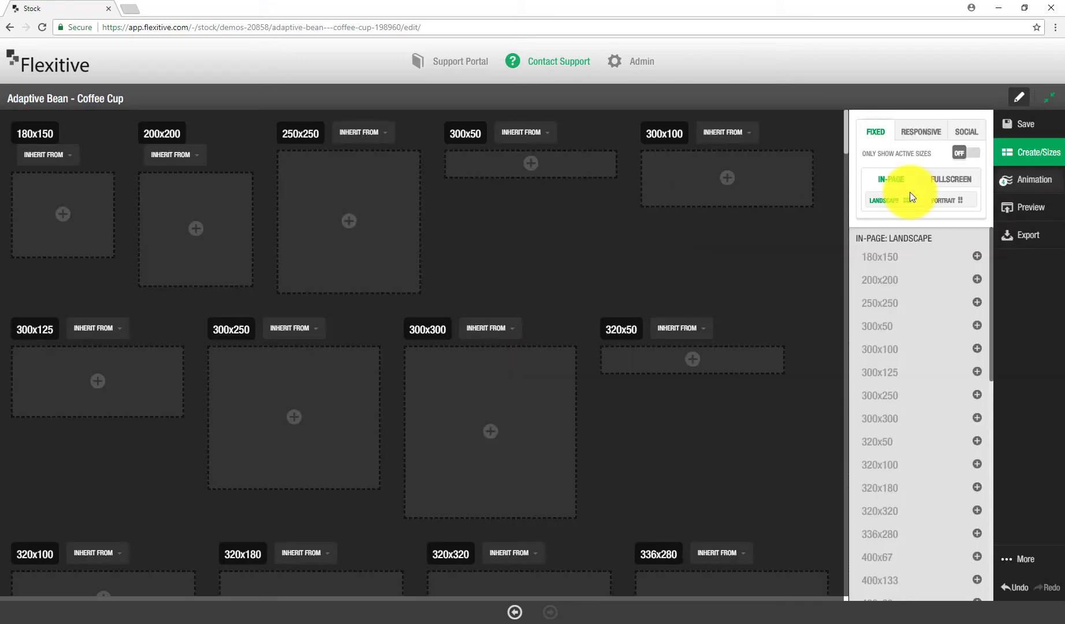
left_click(963, 186)
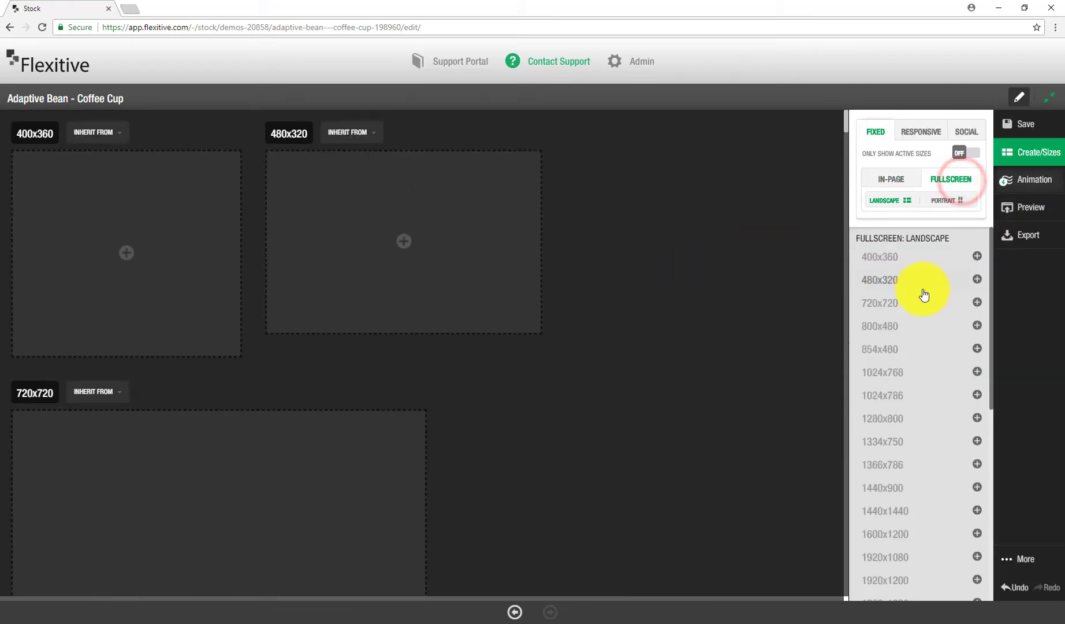
scroll(907, 415, "down", 1)
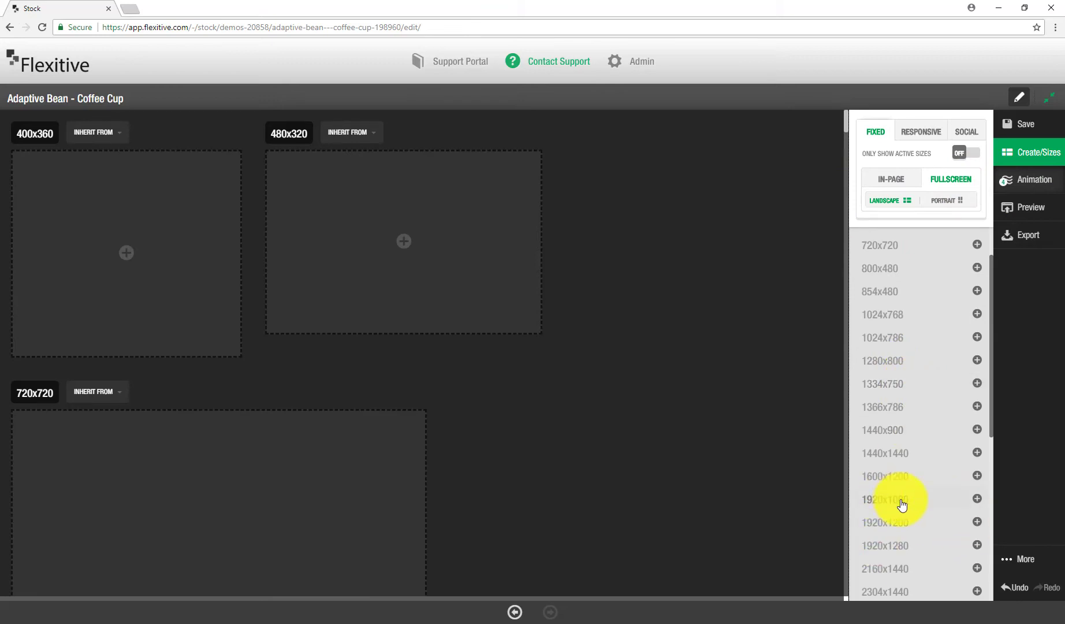
left_click(972, 501)
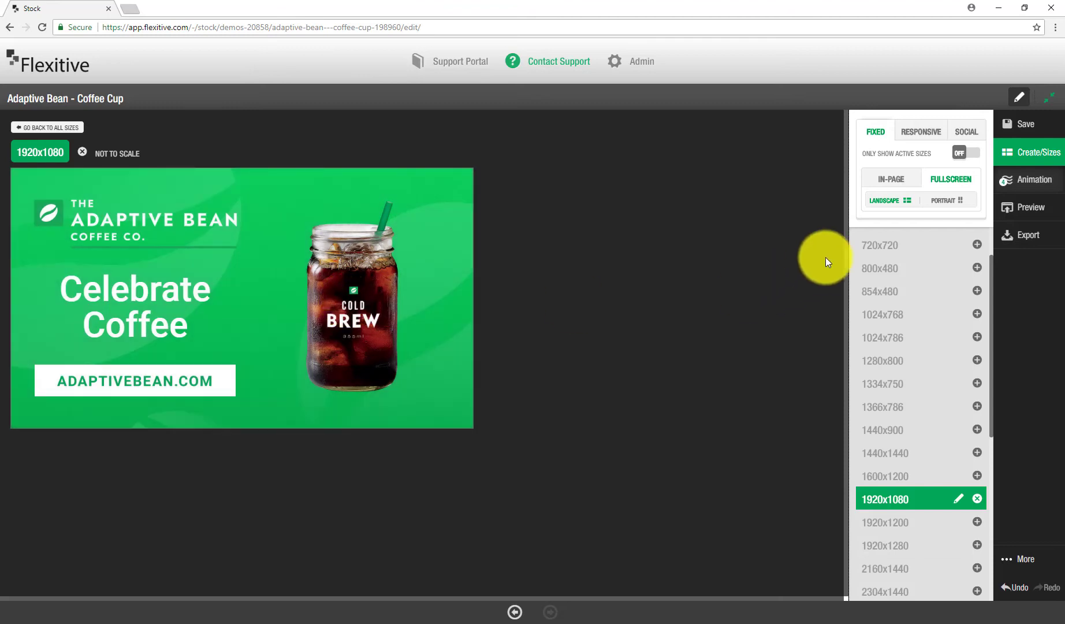
left_click(1024, 134)
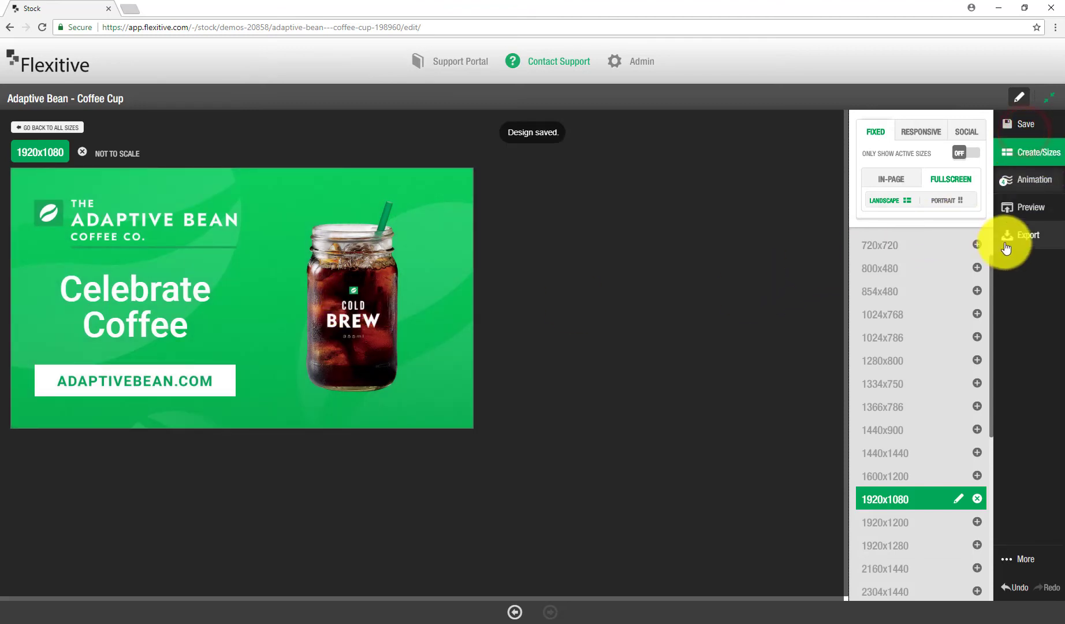
- Export the fixed 1920x1080 size as an HTML5 .zip package for the Signagelive CMS
left_click(1024, 236)
left_click(875, 148)
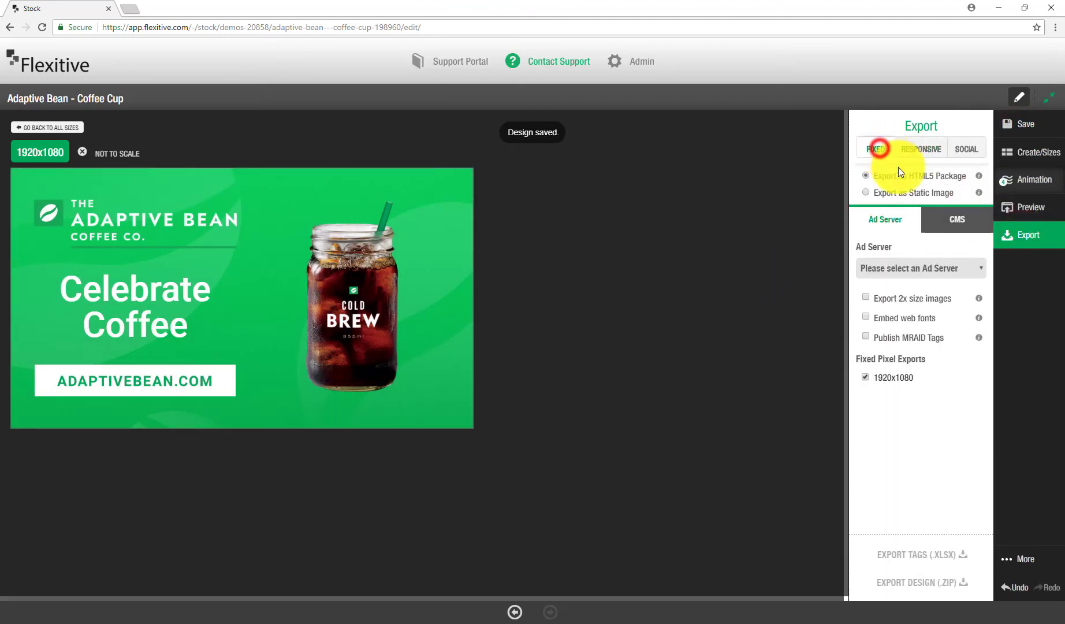
left_click(960, 218)
left_click(922, 270)
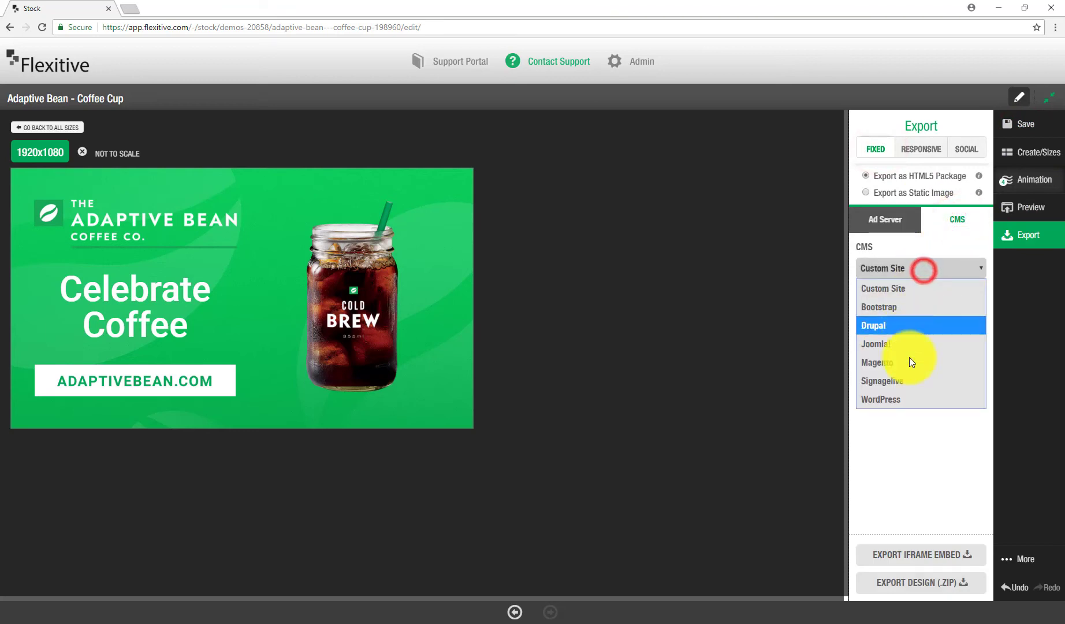
left_click(911, 384)
left_click(927, 583)
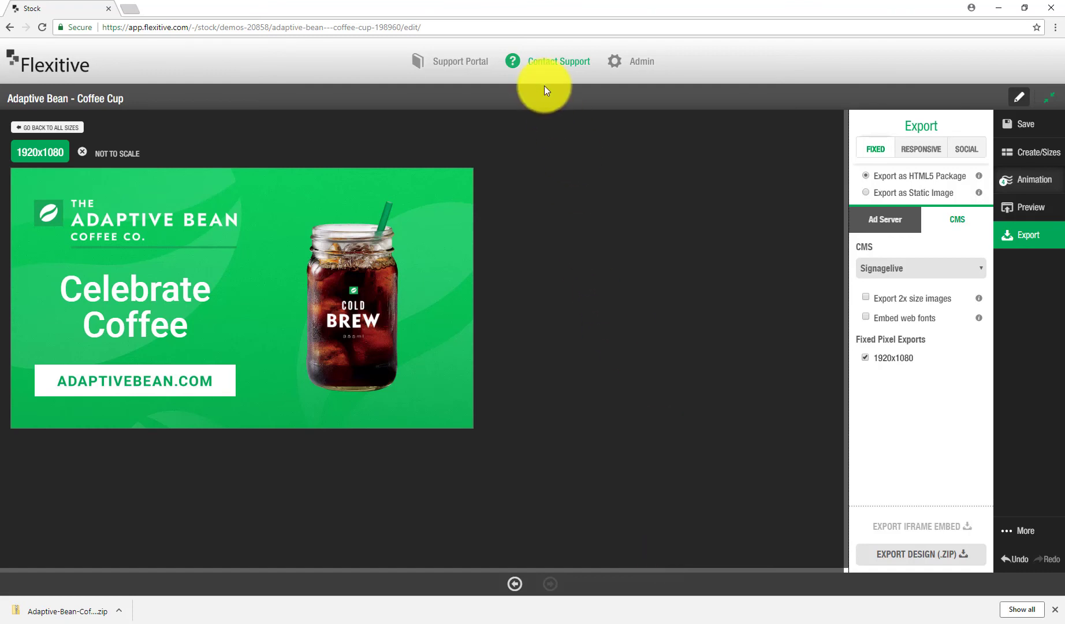
- View the contact support form and close it without sending anything
left_click(551, 64)
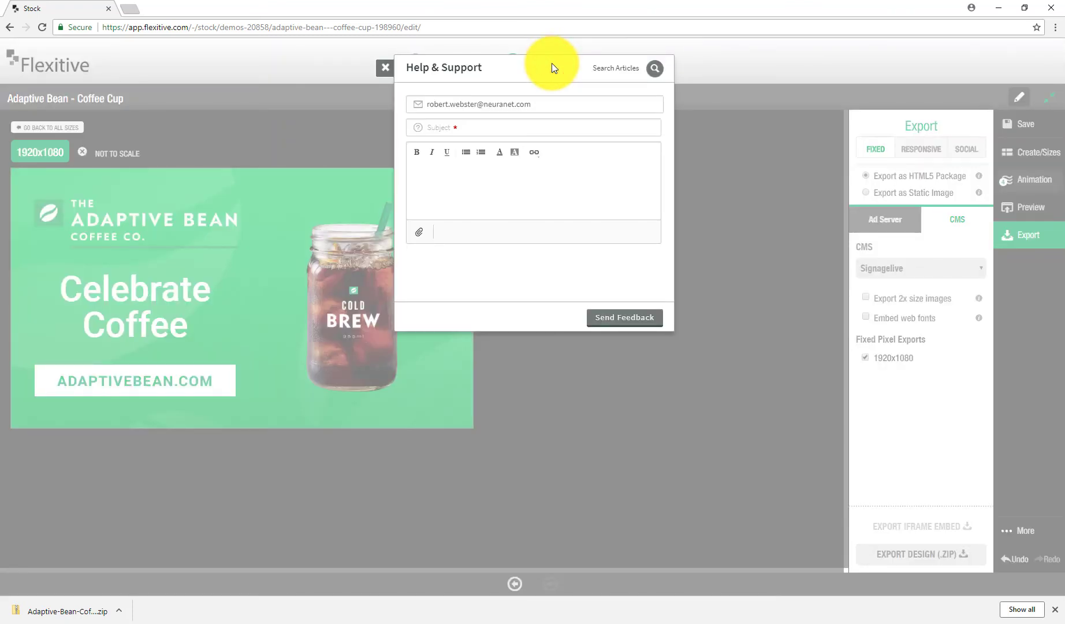
left_click(386, 68)
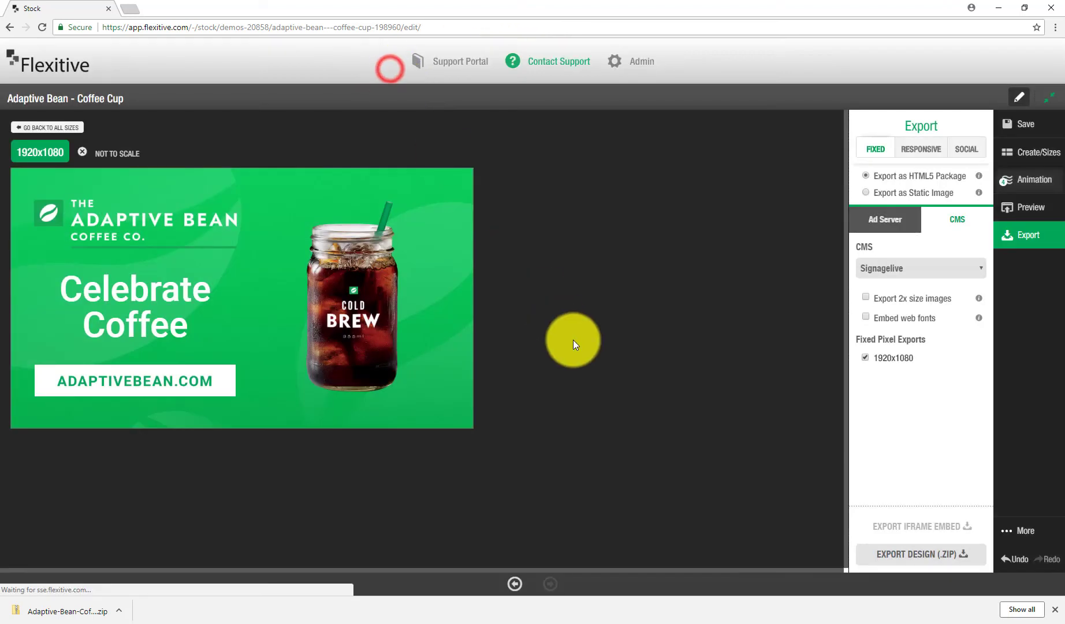